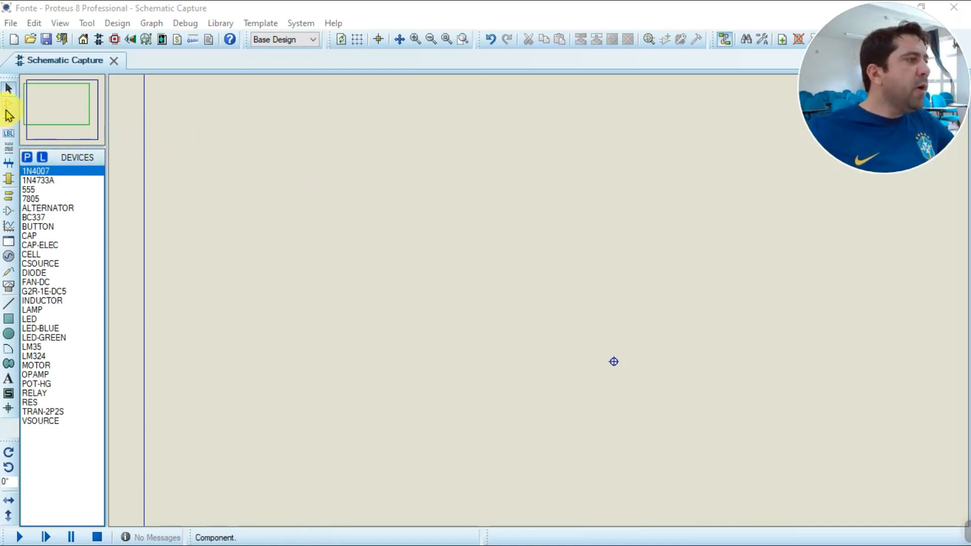
Find the ALTERNATOR device in the component library and pick it for placement
{"action": "left_click", "coordinate": [7, 103]}
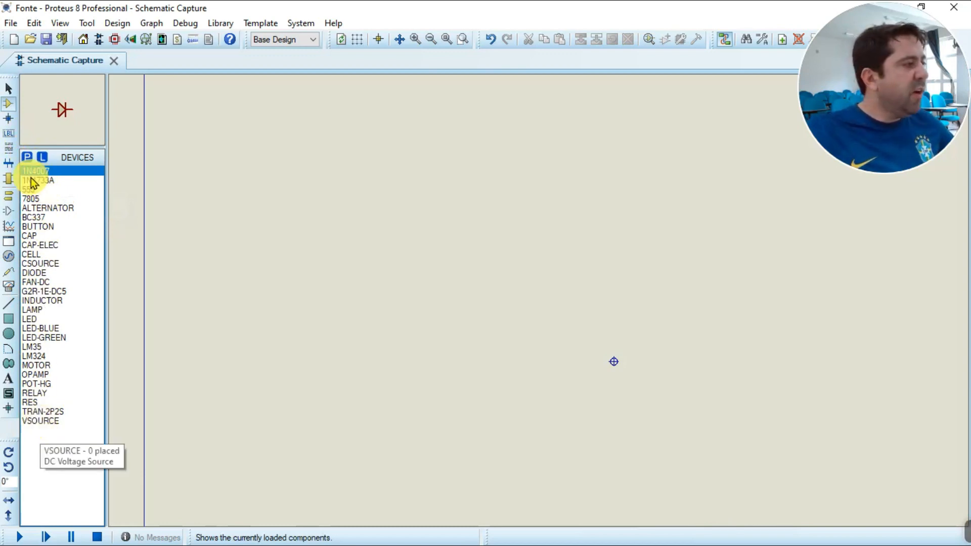
{"action": "left_click", "coordinate": [28, 159]}
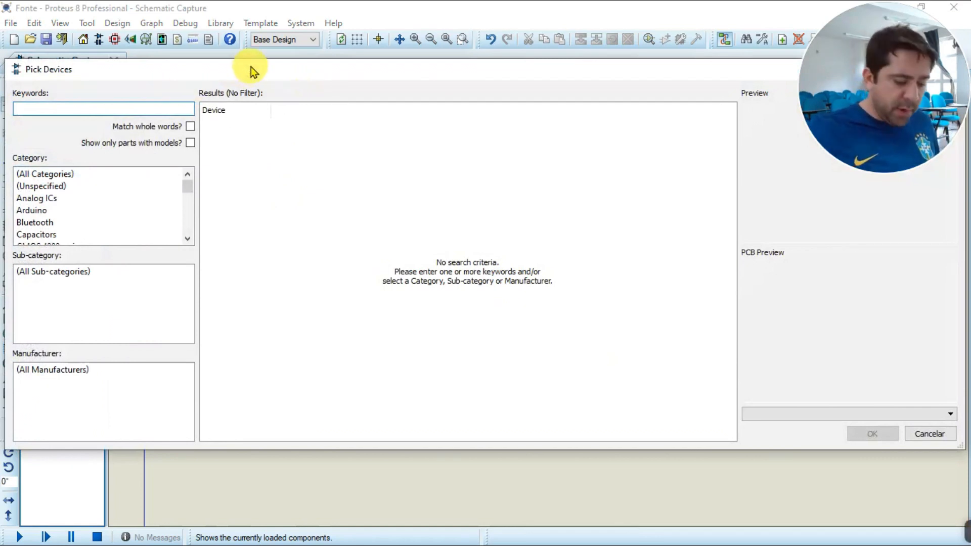
{"action": "type", "text": "alter"}
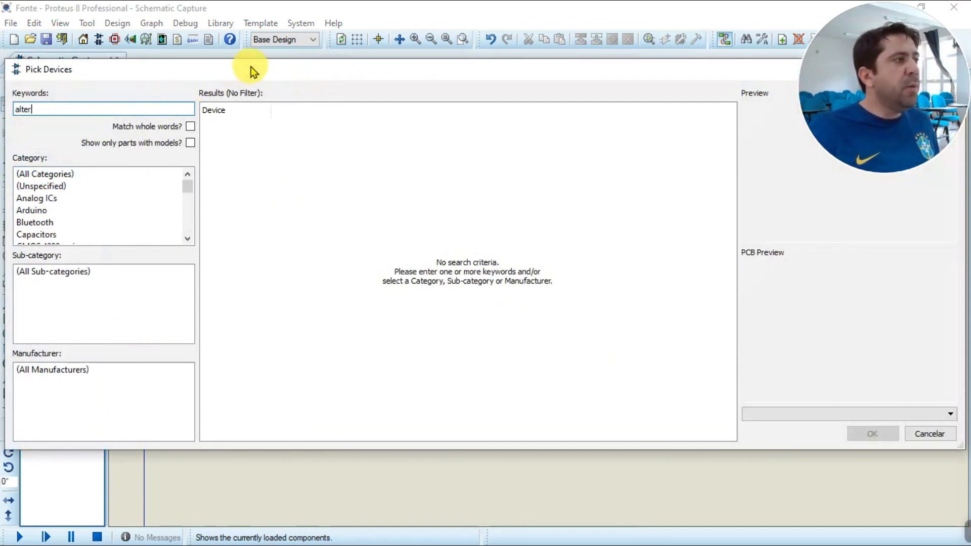
{"action": "type", "text": "nator"}
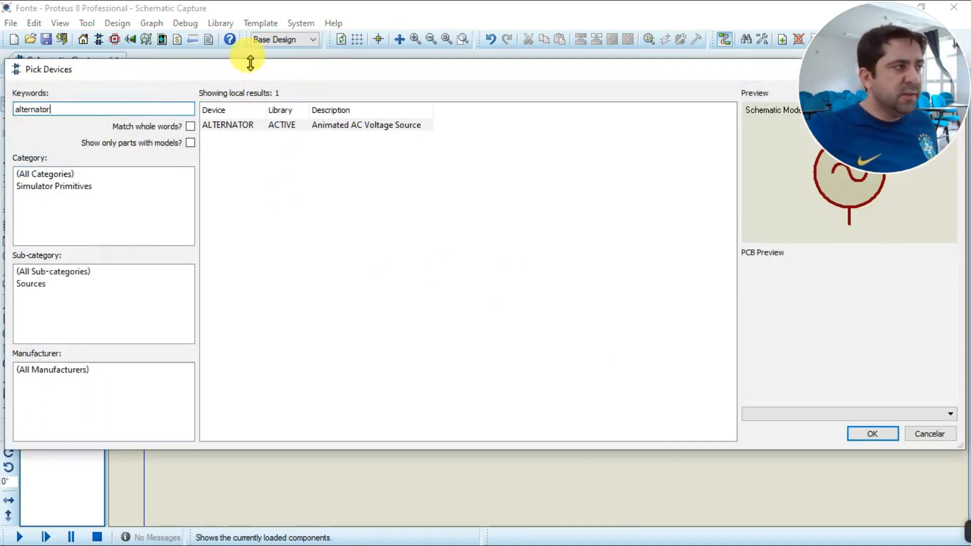
{"action": "left_click", "coordinate": [235, 131]}
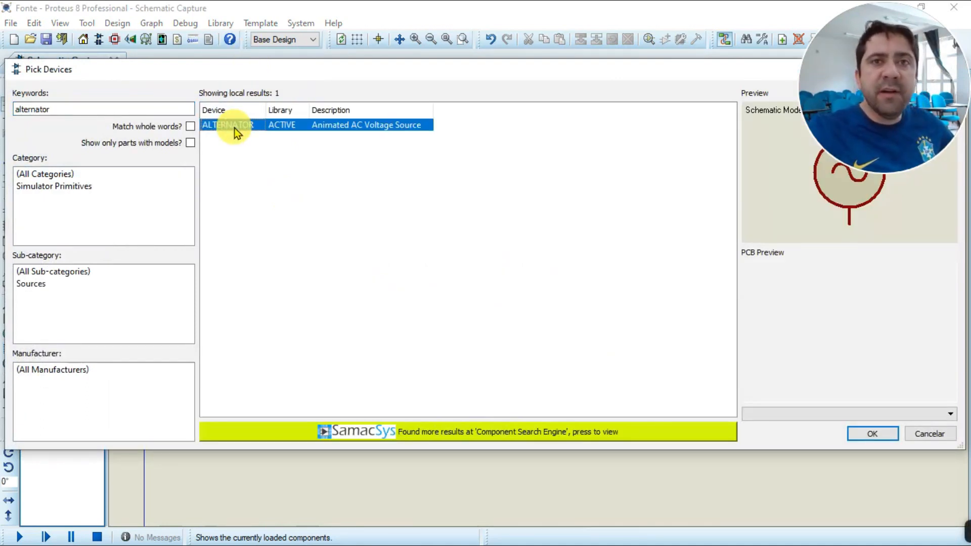
{"action": "left_click", "coordinate": [872, 435]}
Place the alternator in the upper-left area of the schematic sheet
{"action": "left_click", "coordinate": [519, 373]}
{"action": "left_click", "coordinate": [308, 188]}
{"action": "scroll", "coordinate": [306, 189], "scroll_direction": "up", "scroll_amount": 3}
{"action": "scroll", "coordinate": [538, 303], "scroll_direction": "up", "scroll_amount": 1}
{"action": "scroll", "coordinate": [551, 296], "scroll_direction": "down", "scroll_amount": 2}
{"action": "scroll", "coordinate": [531, 289], "scroll_direction": "up", "scroll_amount": 1}
Set the alternator's frequency to 60 Hz and its amplitude to 180 V
{"action": "left_click", "coordinate": [320, 300]}
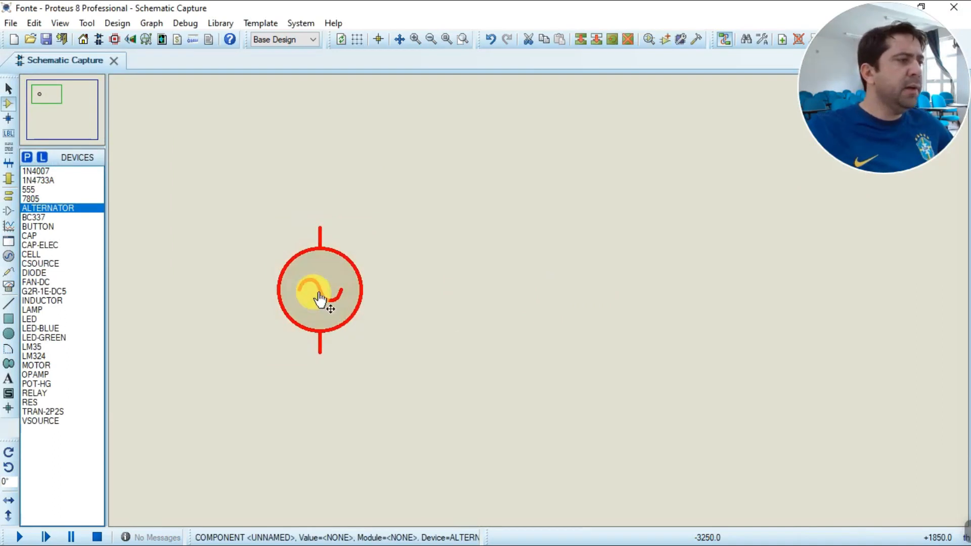
{"action": "left_click", "coordinate": [320, 300]}
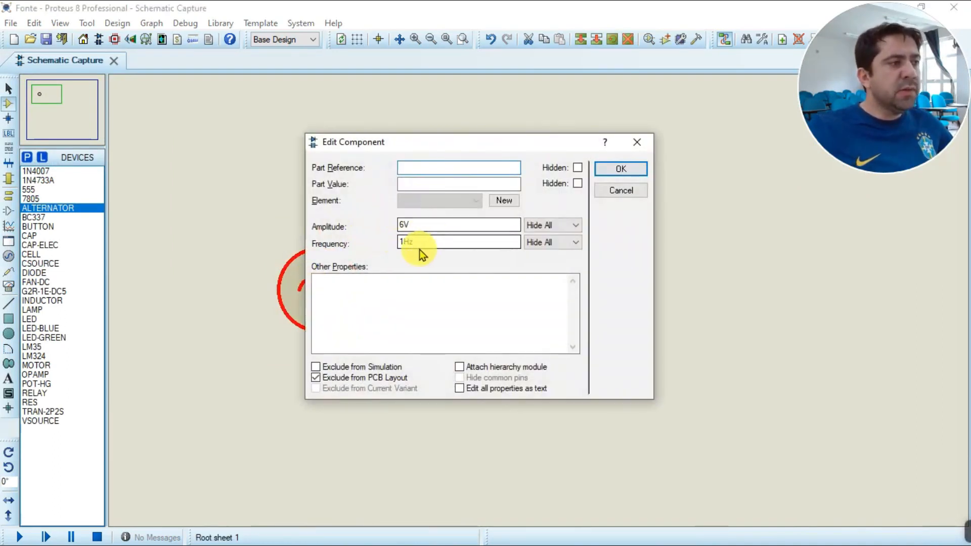
{"action": "left_click_drag", "start_coordinate": [403, 241], "coordinate": [342, 240]}
{"action": "type", "text": "60"}
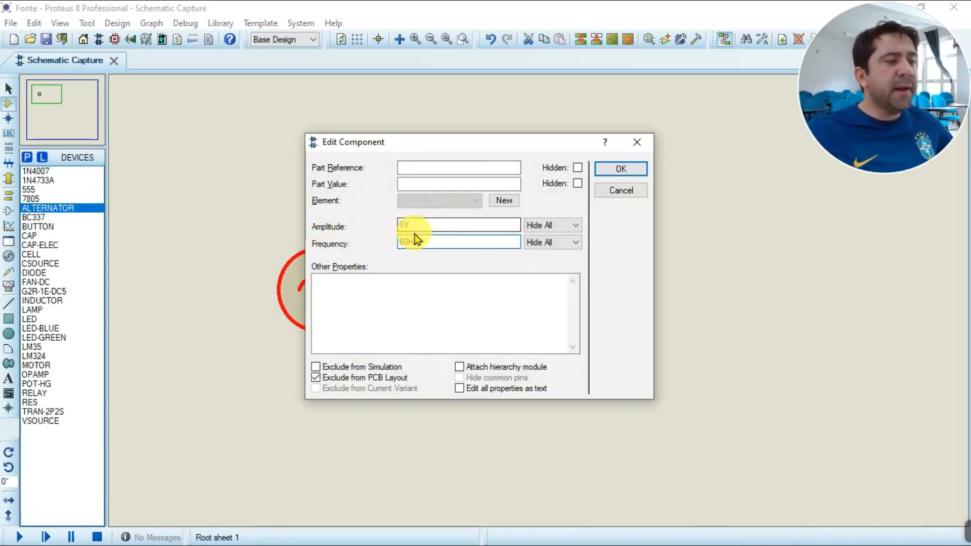
{"action": "left_click_drag", "start_coordinate": [403, 224], "coordinate": [351, 241]}
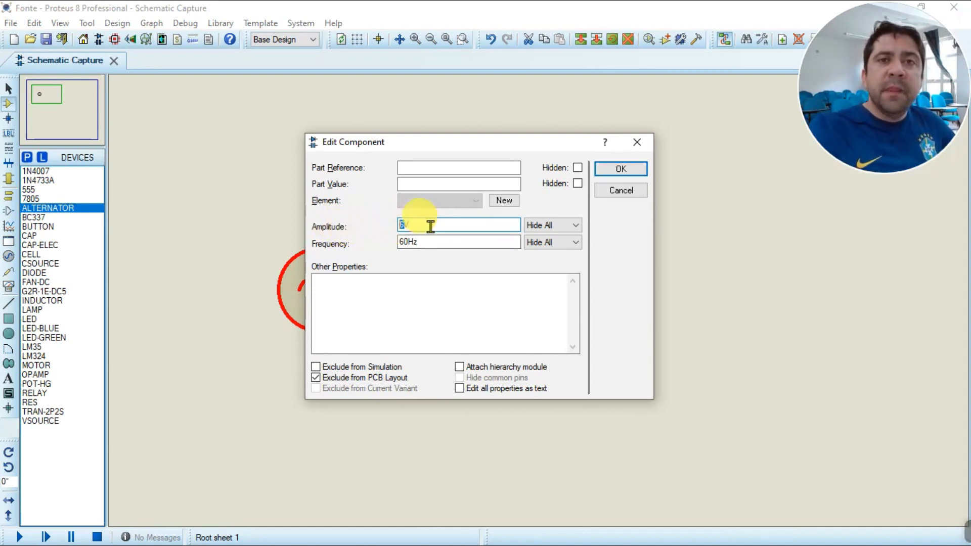
{"action": "type", "text": "180"}
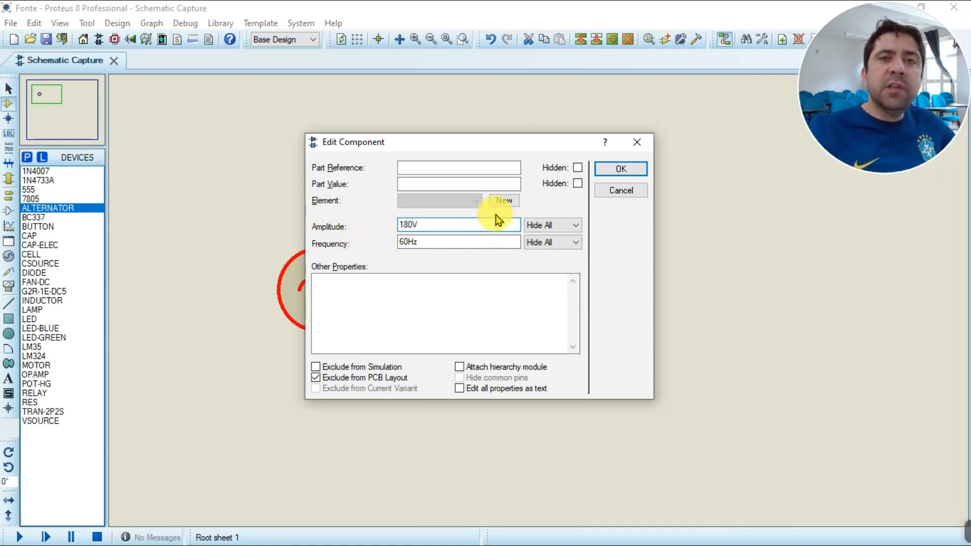
{"action": "left_click", "coordinate": [614, 168]}
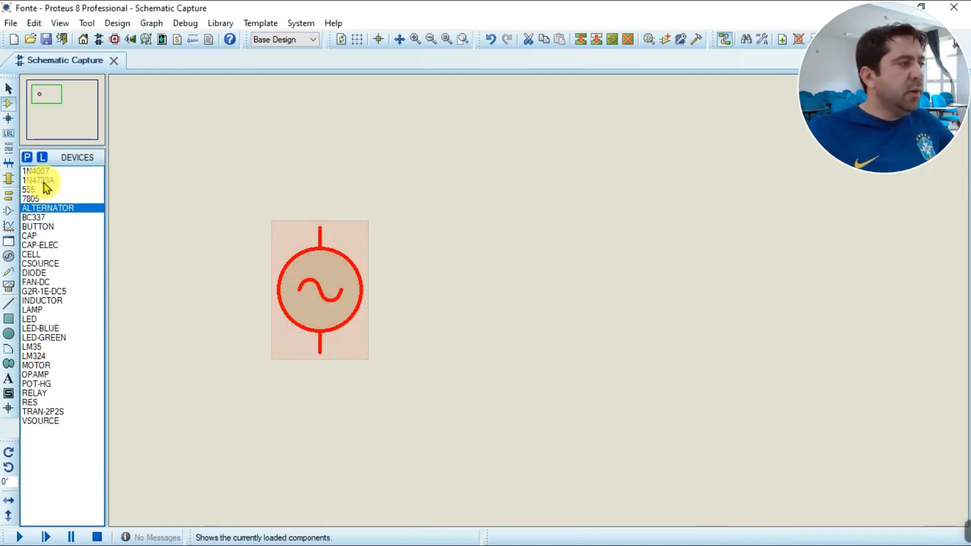
Search the component library for "transformer", compare the winding variants and pick the simple transformer TRAN-2P2S
{"action": "left_click", "coordinate": [27, 157]}
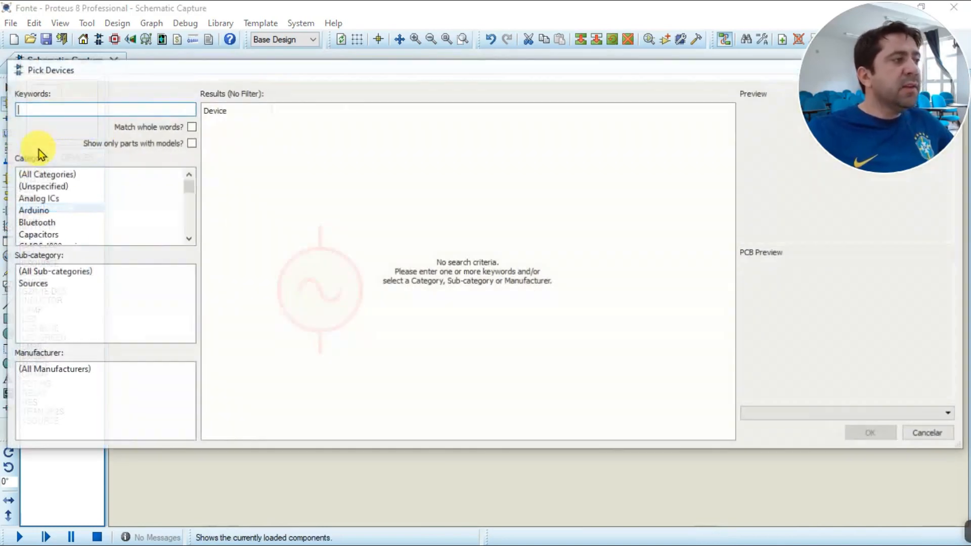
{"action": "type", "text": "transformer"}
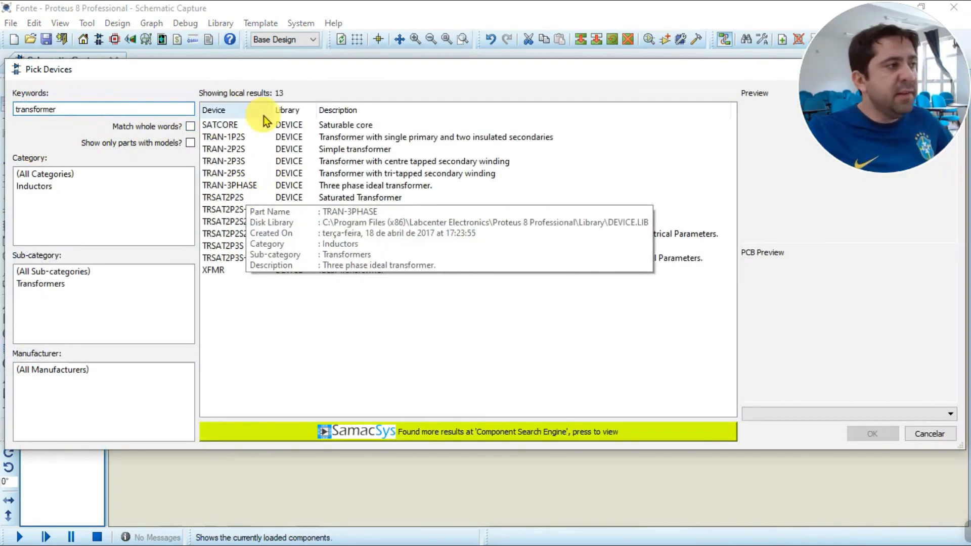
{"action": "left_click", "coordinate": [227, 141]}
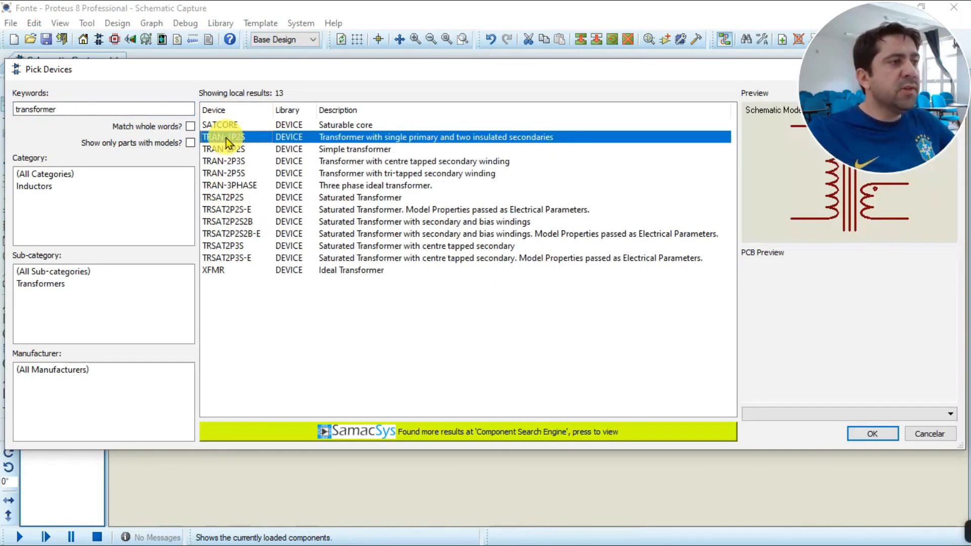
{"action": "left_click_drag", "start_coordinate": [491, 70], "coordinate": [495, 154]}
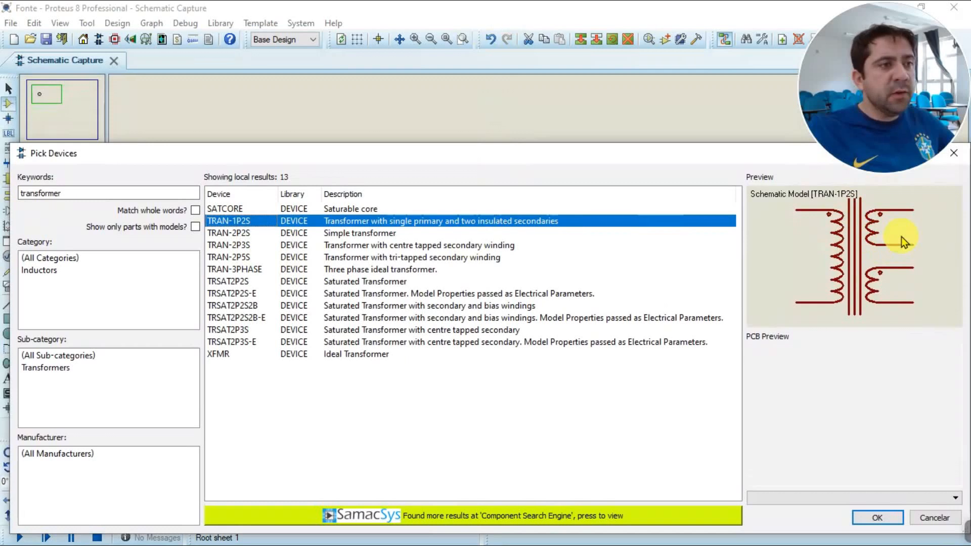
{"action": "left_click", "coordinate": [236, 233]}
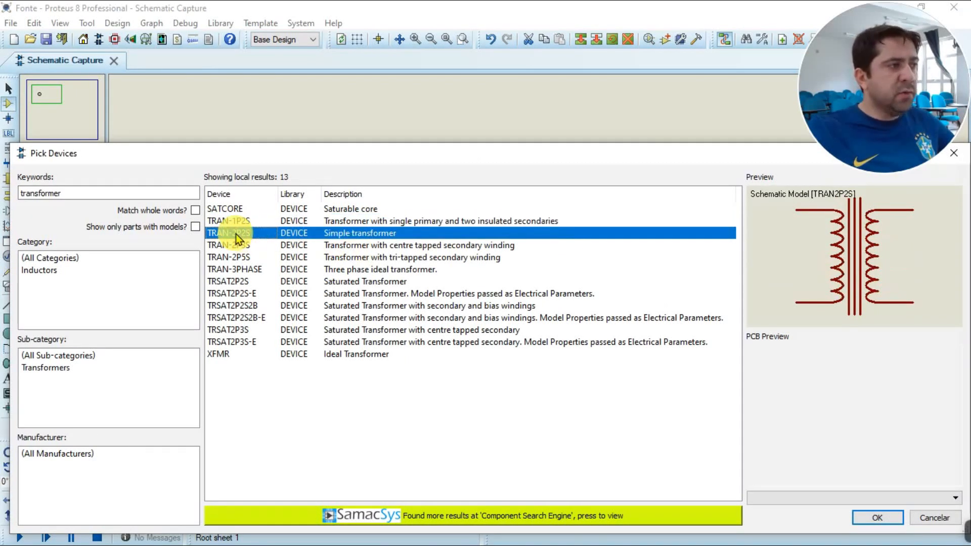
{"action": "left_click", "coordinate": [234, 247]}
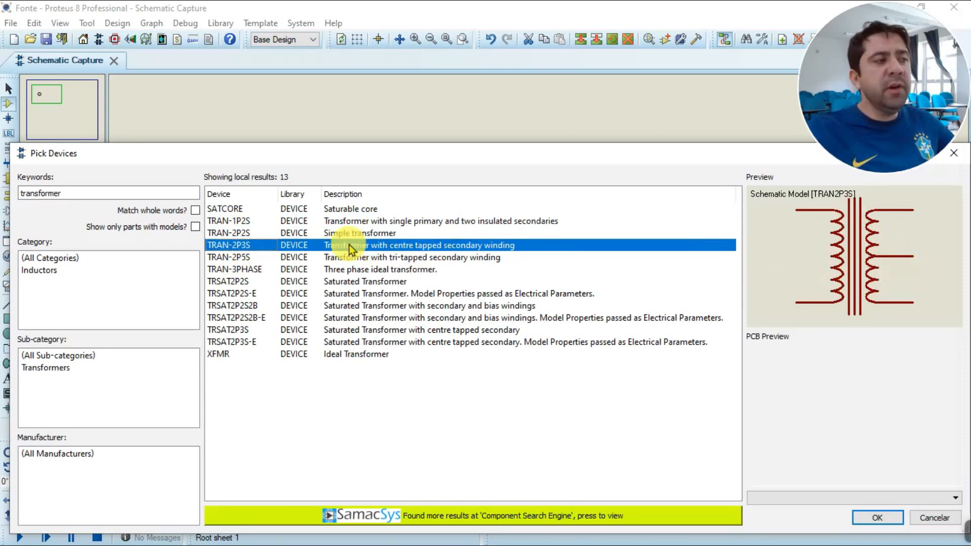
{"action": "left_click", "coordinate": [227, 233]}
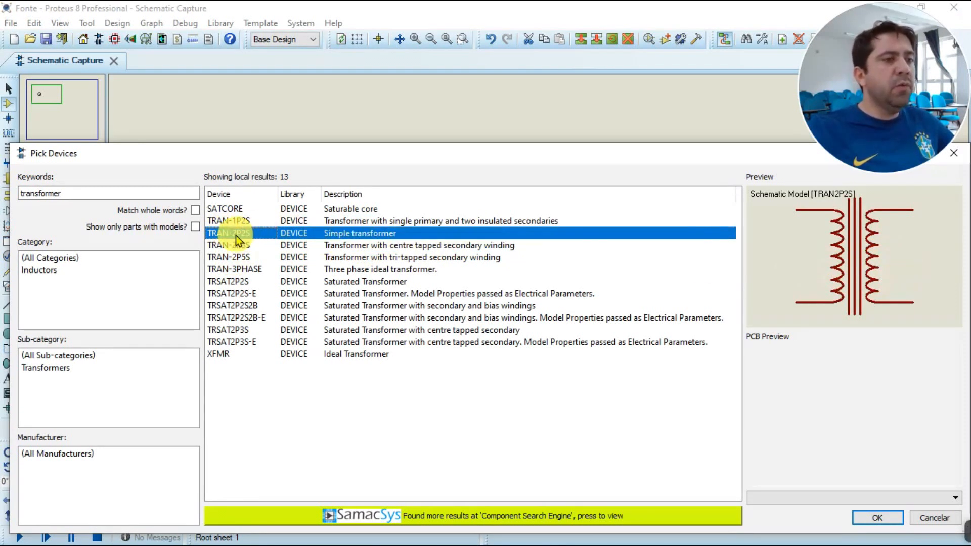
{"action": "left_click", "coordinate": [869, 517]}
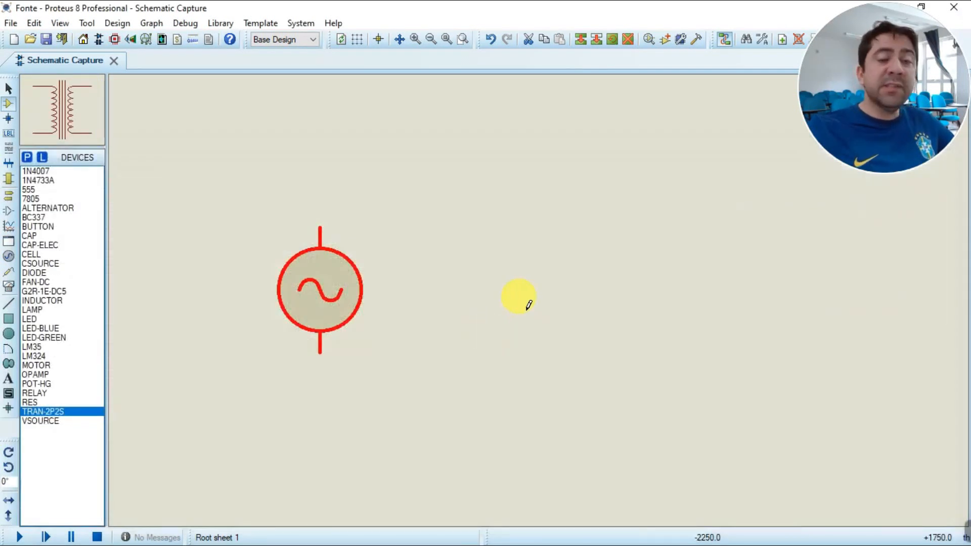
Place the transformer to the right of the alternator and shift the alternator slightly further left
{"action": "left_click", "coordinate": [550, 299]}
{"action": "left_click", "coordinate": [549, 296]}
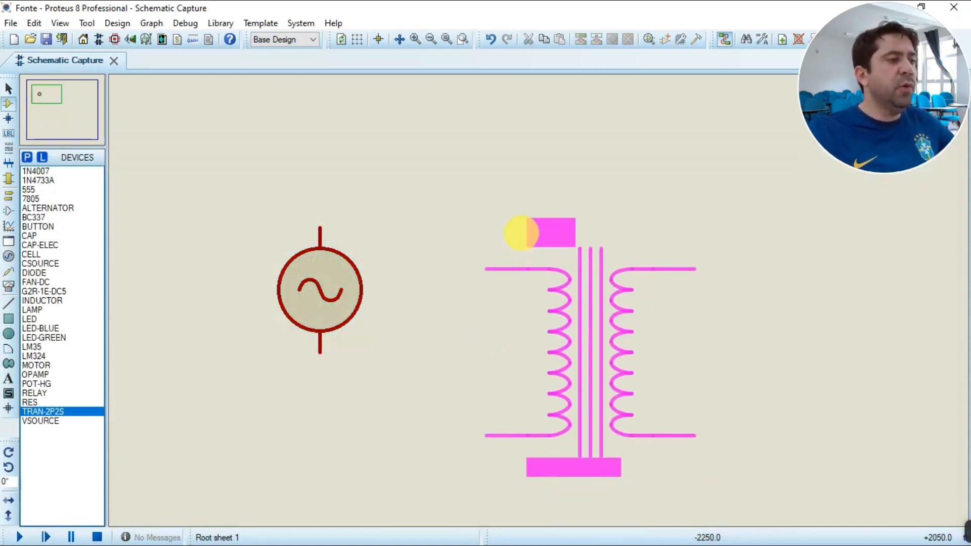
{"action": "left_click", "coordinate": [474, 172]}
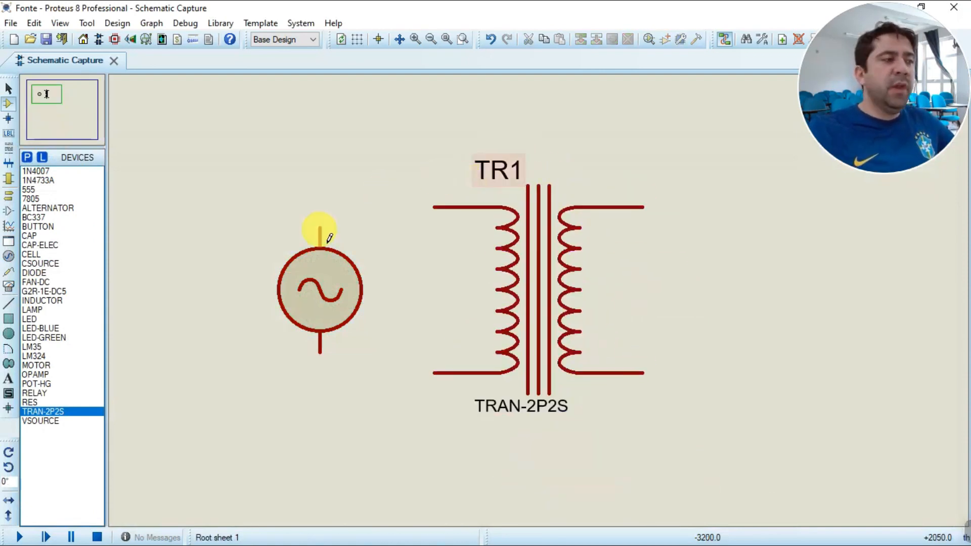
{"action": "left_click_drag", "start_coordinate": [322, 296], "coordinate": [299, 290]}
{"action": "left_click_drag", "start_coordinate": [286, 289], "coordinate": [286, 289]}
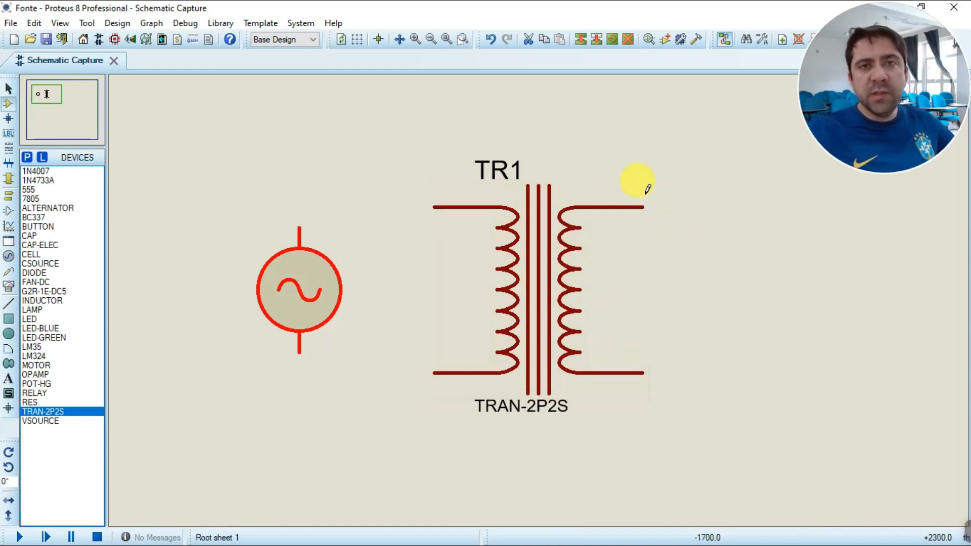
Wire the alternator's upper and lower terminals to the corresponding ends of the transformer's primary winding
{"action": "left_click", "coordinate": [299, 227]}
{"action": "left_click", "coordinate": [431, 207]}
{"action": "left_click", "coordinate": [299, 350]}
{"action": "left_click", "coordinate": [433, 372]}
Move the alternator and the transformer closer together to shorten the wires between them
{"action": "left_click_drag", "start_coordinate": [310, 302], "coordinate": [382, 301]}
{"action": "left_click", "coordinate": [251, 288]}
{"action": "left_click_drag", "start_coordinate": [538, 310], "coordinate": [506, 290]}
Search the component library for "bridge" and pick the generic bridge rectifier BRIDGE
{"action": "scroll", "coordinate": [529, 293], "scroll_direction": "down", "scroll_amount": 2}
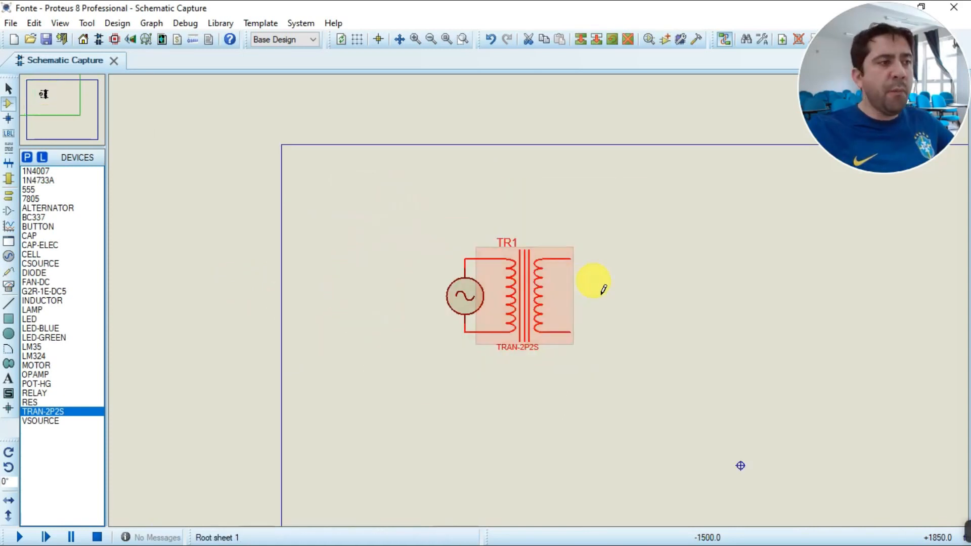
{"action": "left_click", "coordinate": [652, 279]}
{"action": "scroll", "coordinate": [662, 279], "scroll_direction": "up", "scroll_amount": 2}
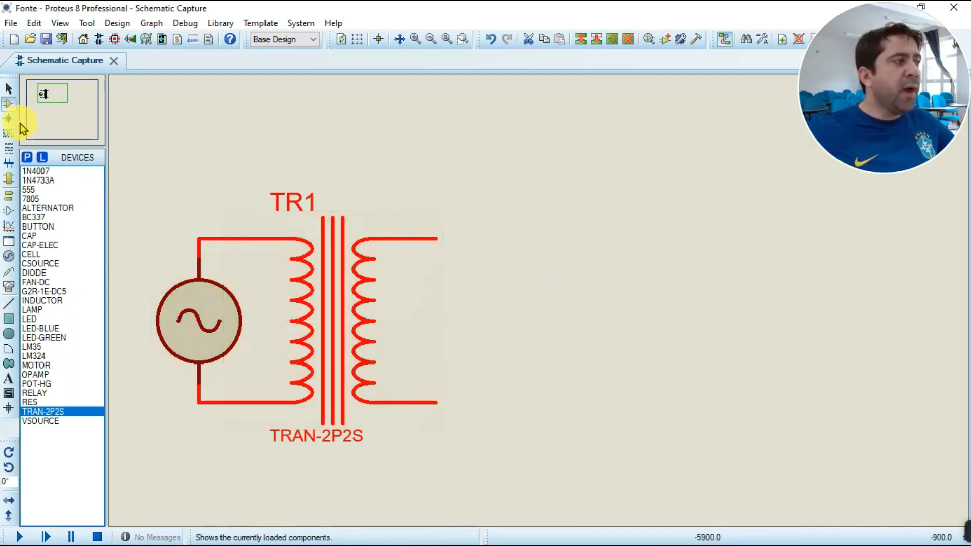
{"action": "left_click", "coordinate": [26, 157]}
{"action": "type", "text": "bridge"}
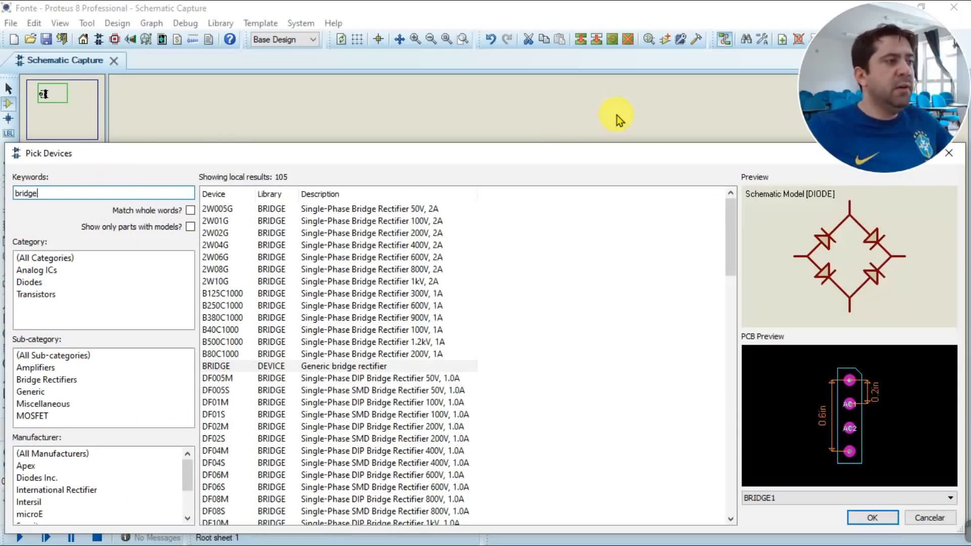
{"action": "mouse_move", "coordinate": [525, 158]}
{"action": "left_mouse_down"}
{"action": "mouse_move", "coordinate": [544, 113]}
{"action": "mouse_move", "coordinate": [524, 139]}
{"action": "left_mouse_up"}
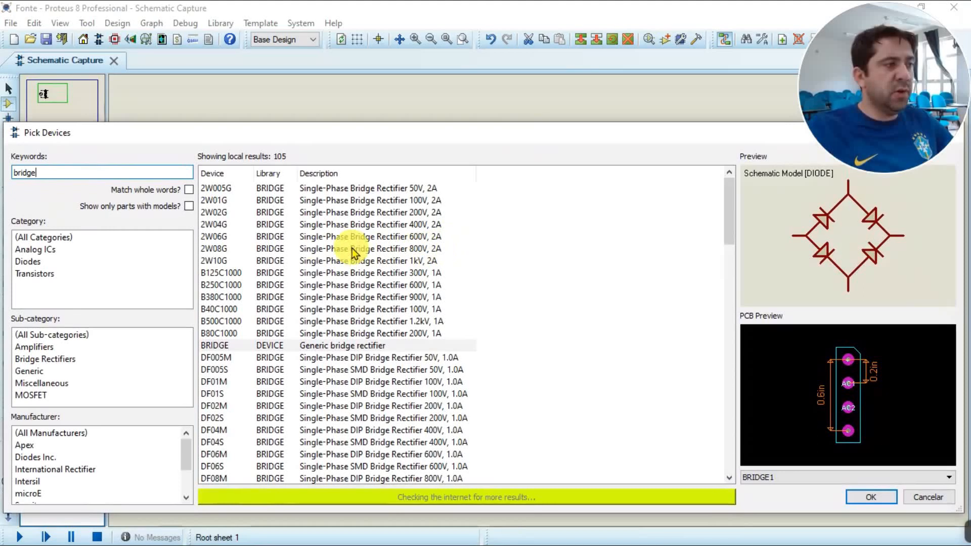
{"action": "left_click", "coordinate": [304, 345]}
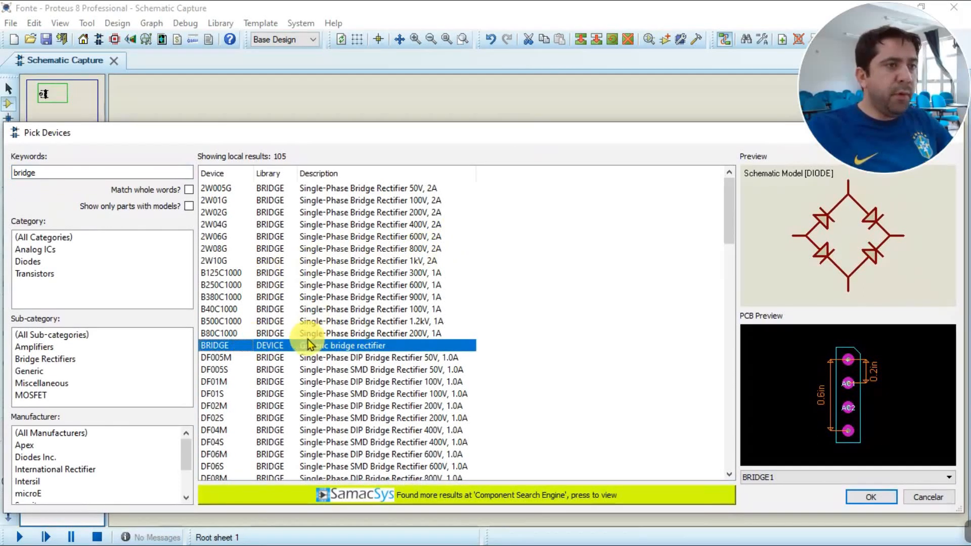
{"action": "left_click", "coordinate": [870, 497]}
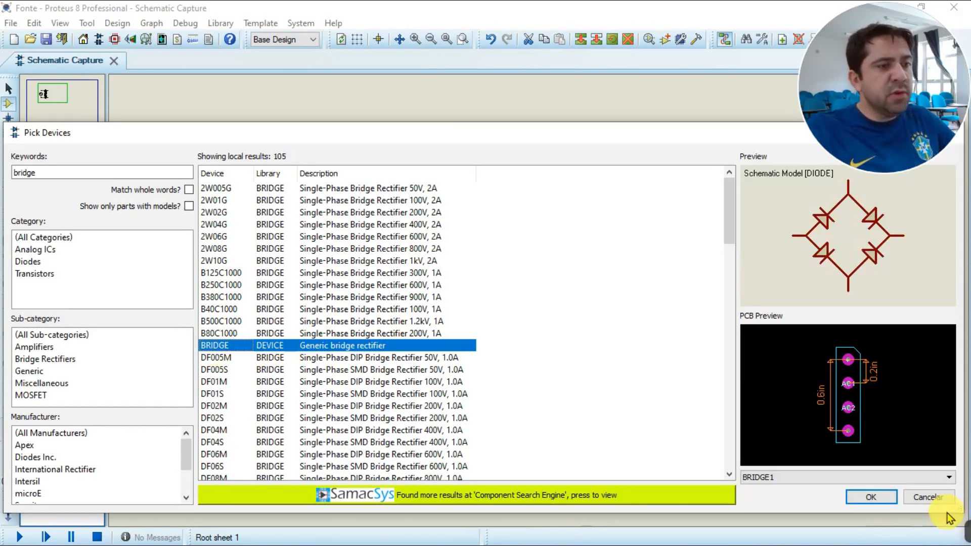
{"action": "left_click", "coordinate": [867, 497]}
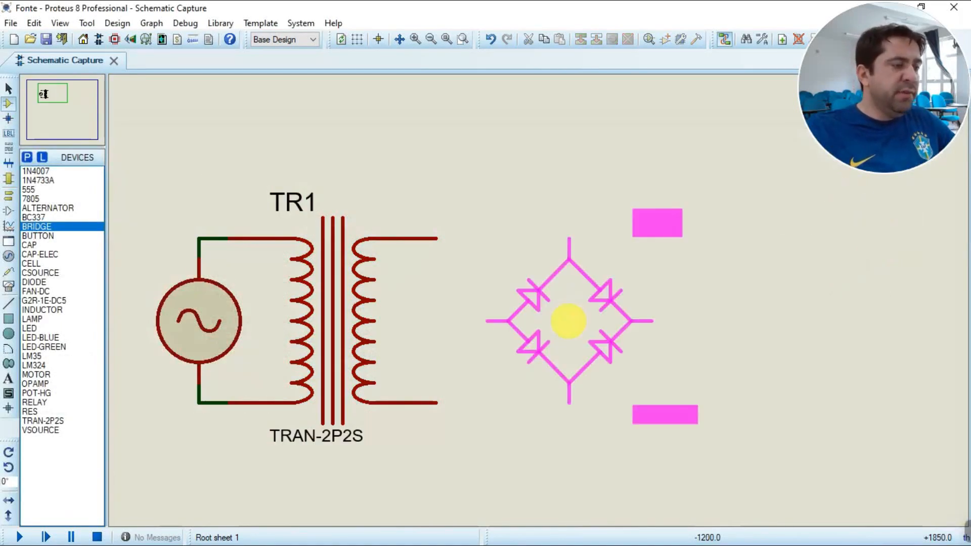
Place the bridge rectifier right of the transformer and wire both secondary ends to its upper and lower AC terminals
{"action": "left_click", "coordinate": [583, 318]}
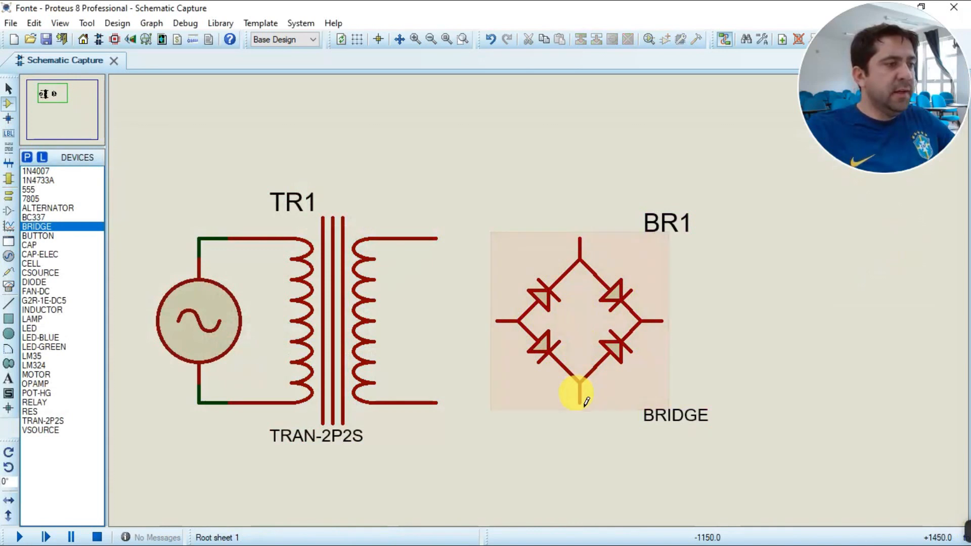
{"action": "left_click", "coordinate": [439, 238]}
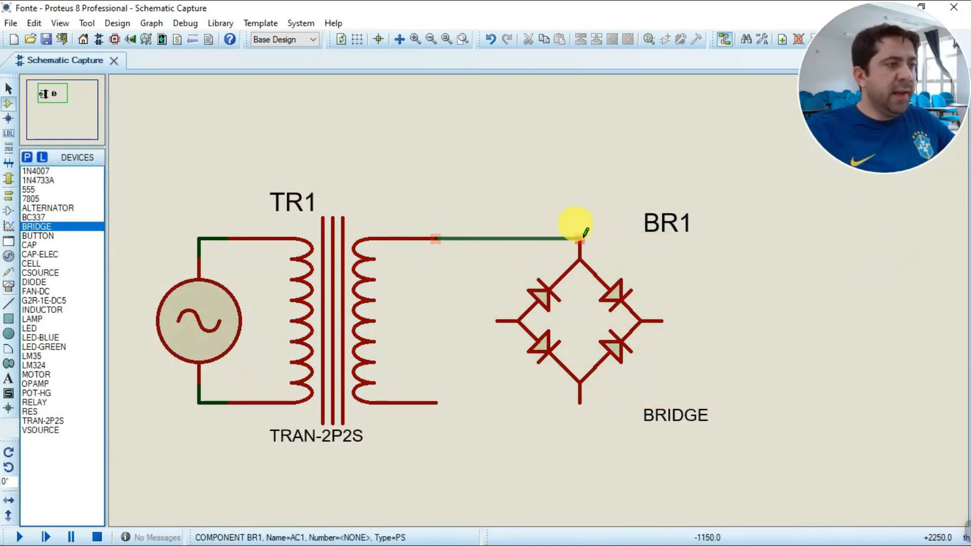
{"action": "left_click", "coordinate": [579, 238]}
{"action": "left_click", "coordinate": [437, 403]}
{"action": "left_click", "coordinate": [579, 402]}
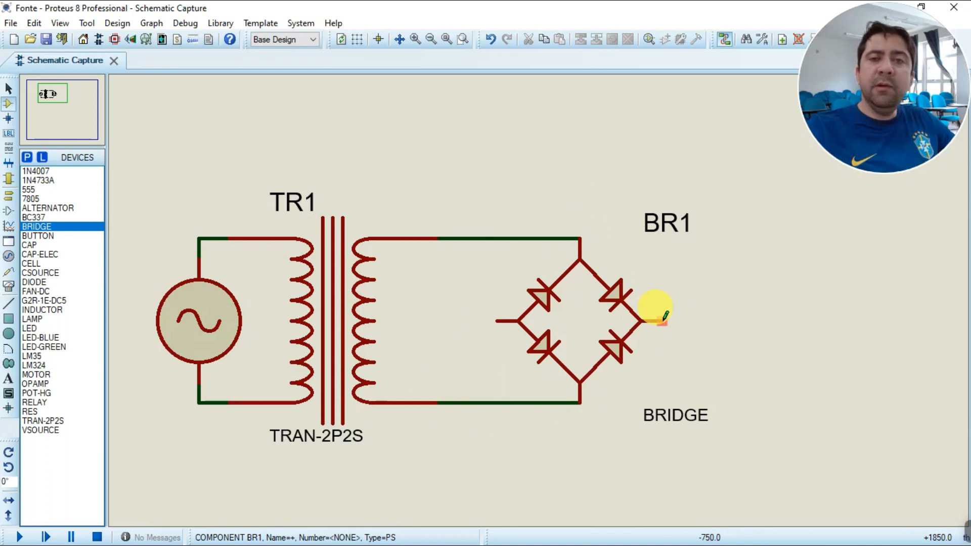
Examine the orientation of the four diodes inside the bridge rectifier
{"action": "scroll", "coordinate": [614, 314], "scroll_direction": "up", "scroll_amount": 2}
{"action": "scroll", "coordinate": [541, 295], "scroll_direction": "up", "scroll_amount": 1}
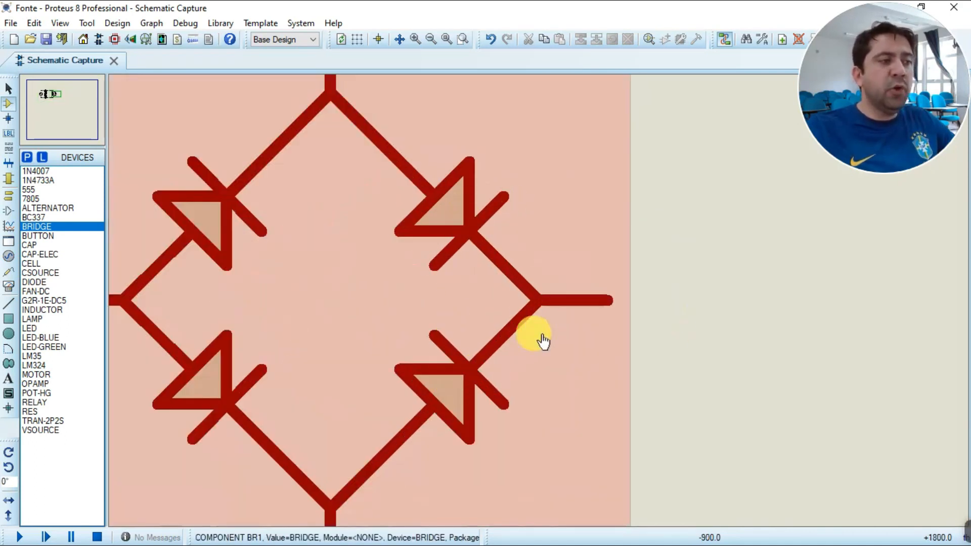
{"action": "scroll", "coordinate": [613, 304], "scroll_direction": "down", "scroll_amount": 1}
{"action": "scroll", "coordinate": [347, 304], "scroll_direction": "up", "scroll_amount": 1}
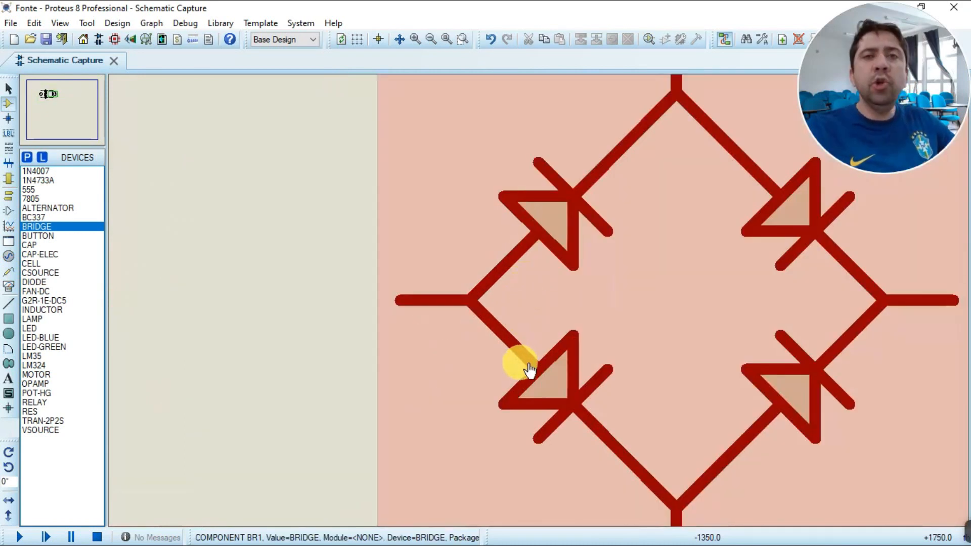
{"action": "scroll", "coordinate": [503, 284], "scroll_direction": "down", "scroll_amount": 3}
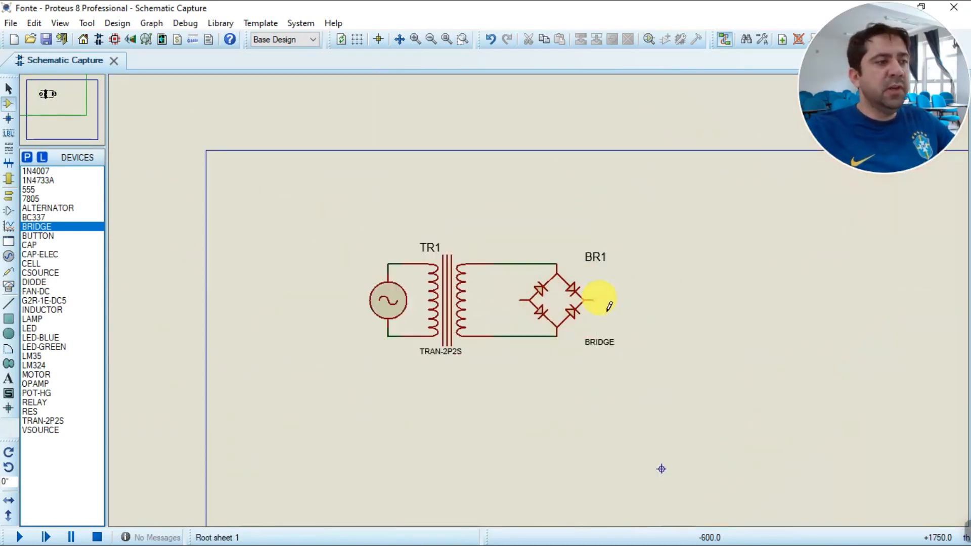
Hide the part reference and part value labels of the bridge rectifier
{"action": "scroll", "coordinate": [608, 306], "scroll_direction": "up", "scroll_amount": 3}
{"action": "left_click", "coordinate": [515, 182]}
{"action": "mouse_move", "coordinate": [510, 180]}
{"action": "left_mouse_down"}
{"action": "mouse_move", "coordinate": [496, 197]}
{"action": "mouse_move", "coordinate": [473, 199]}
{"action": "left_mouse_up"}
{"action": "left_click_drag", "start_coordinate": [489, 372], "coordinate": [458, 343]}
{"action": "double_click", "coordinate": [469, 298]}
{"action": "left_click", "coordinate": [578, 184]}
{"action": "left_click", "coordinate": [577, 167]}
{"action": "left_click", "coordinate": [621, 169]}
Hide the part reference and part value labels of the transformer
{"action": "scroll", "coordinate": [379, 288], "scroll_direction": "down", "scroll_amount": 2}
{"action": "scroll", "coordinate": [515, 278], "scroll_direction": "up", "scroll_amount": 2}
{"action": "double_click", "coordinate": [514, 276]}
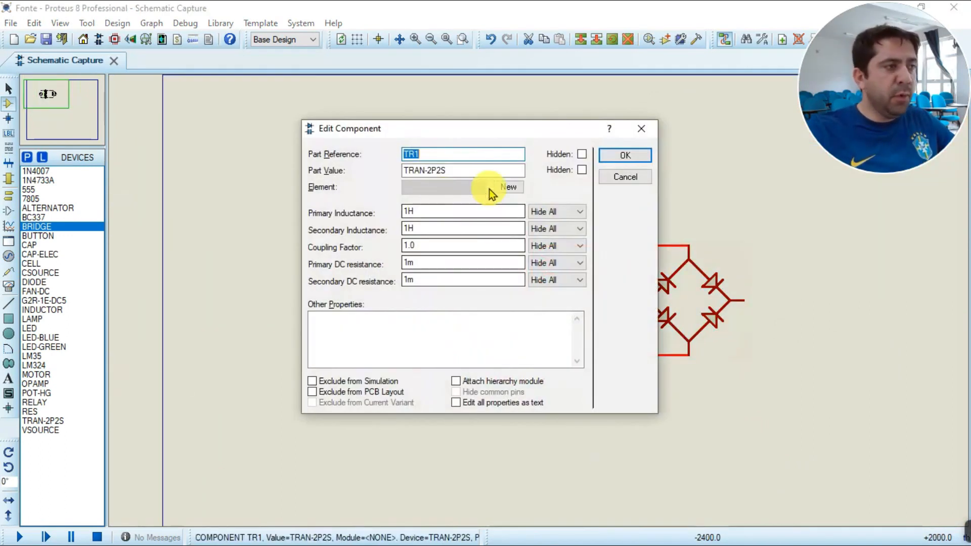
{"action": "left_click", "coordinate": [581, 170]}
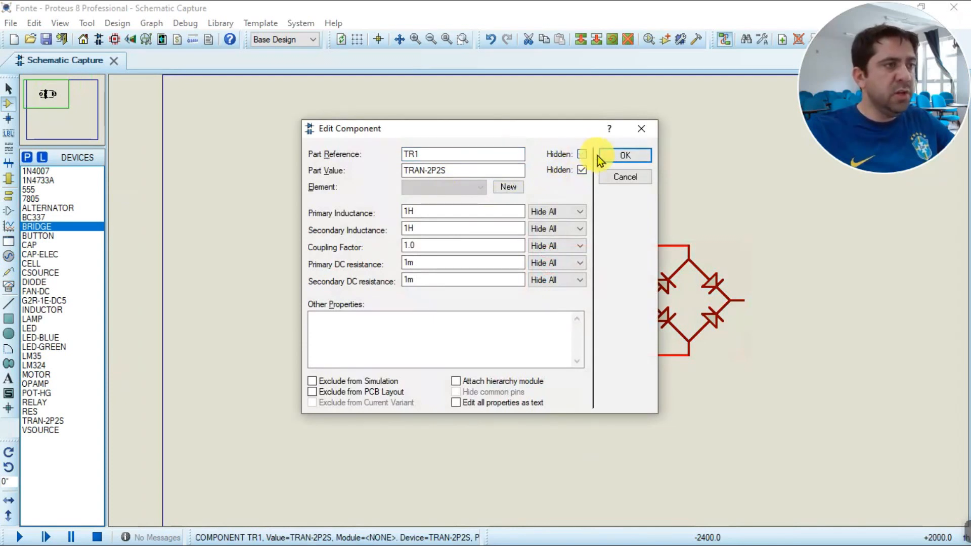
{"action": "left_click", "coordinate": [622, 152]}
Move the bridge rectifier closer to the transformer to shorten the secondary wires
{"action": "scroll", "coordinate": [573, 318], "scroll_direction": "down", "scroll_amount": 1}
{"action": "left_click_drag", "start_coordinate": [589, 212], "coordinate": [732, 393]}
{"action": "left_click_drag", "start_coordinate": [641, 310], "coordinate": [614, 309]}
{"action": "left_click", "coordinate": [553, 416]}
Place a ground terminal between the transformer and the bridge rectifier and wire it to the bridge's negative output
{"action": "scroll", "coordinate": [540, 294], "scroll_direction": "up", "scroll_amount": 2}
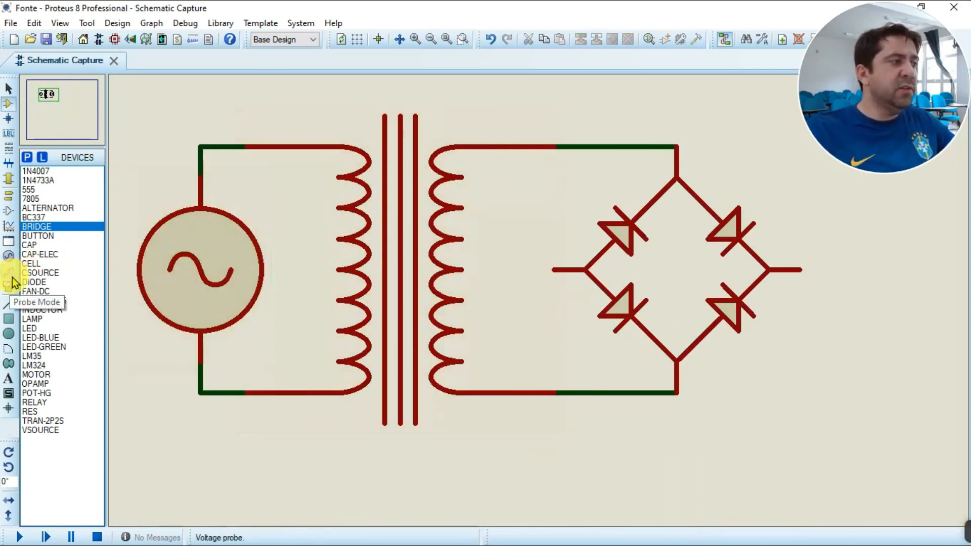
{"action": "left_click", "coordinate": [8, 196]}
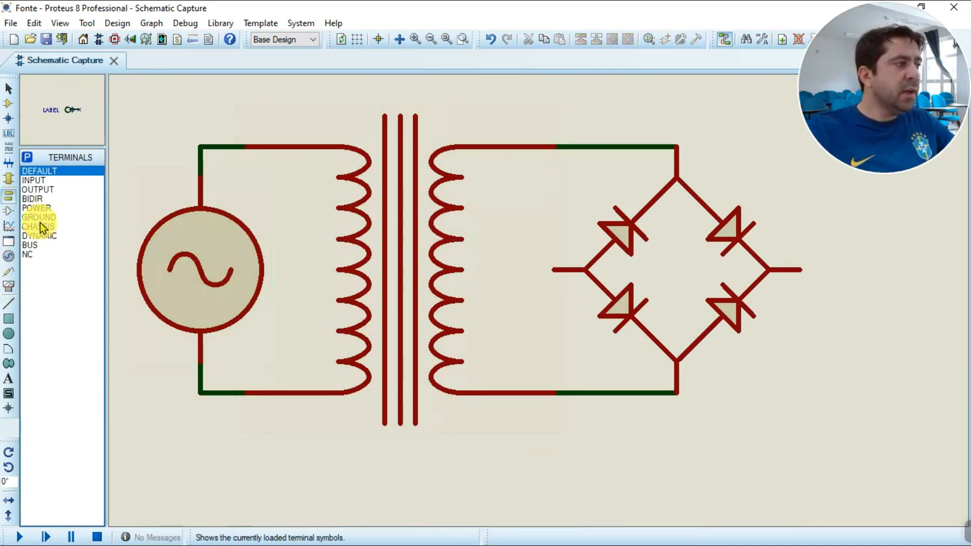
{"action": "left_click", "coordinate": [40, 217]}
{"action": "left_click", "coordinate": [537, 298]}
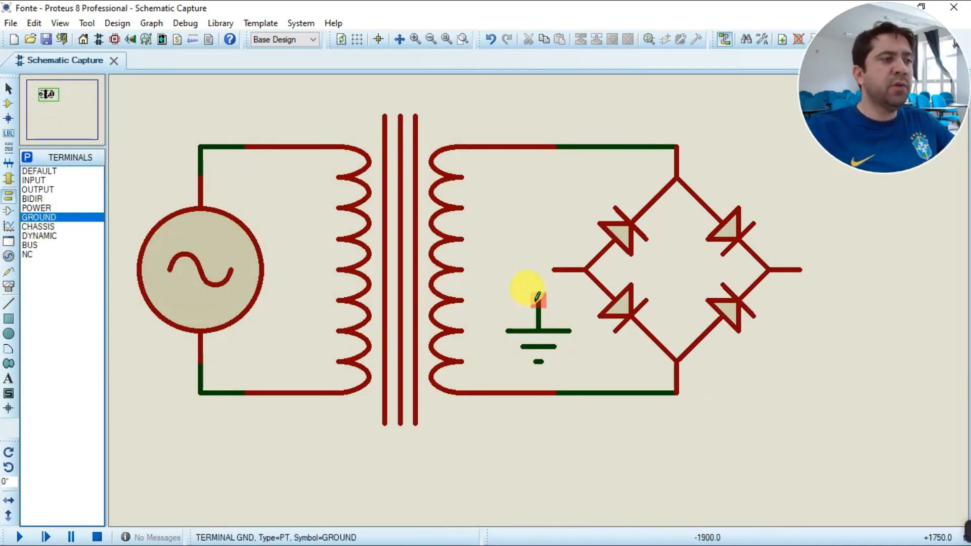
{"action": "left_click", "coordinate": [544, 292]}
{"action": "left_click", "coordinate": [553, 269]}
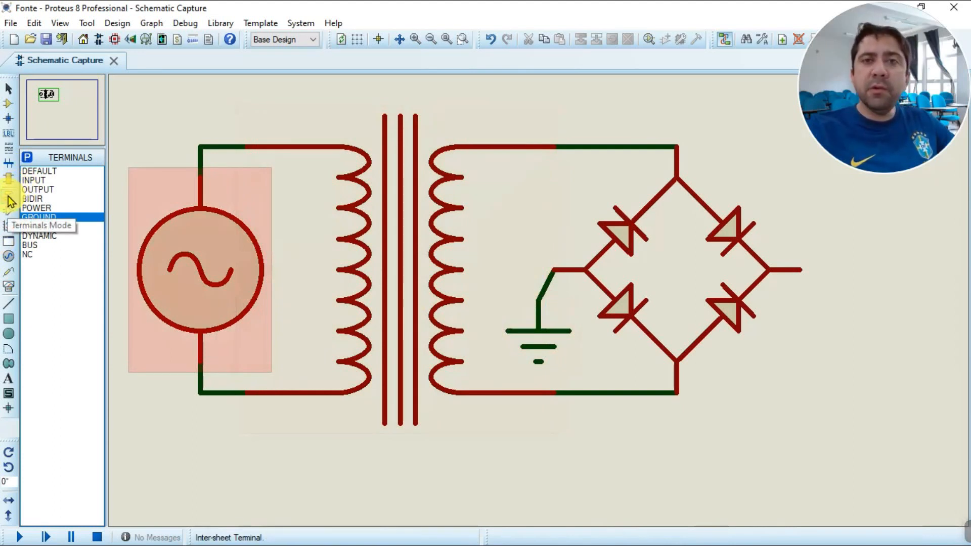
Delete the slanted ground wire, reposition the ground terminal and rewire it to the bridge's negative output at a right angle
{"action": "right_click", "coordinate": [551, 277]}
{"action": "right_click", "coordinate": [551, 277]}
{"action": "left_click_drag", "start_coordinate": [536, 331], "coordinate": [555, 319]}
{"action": "left_click", "coordinate": [522, 301]}
{"action": "left_click", "coordinate": [556, 267]}
{"action": "left_click", "coordinate": [523, 408]}
Search the component library for "cap" and pick the generic electrolytic capacitor CAP-ELEC
{"action": "scroll", "coordinate": [522, 408], "scroll_direction": "down", "scroll_amount": 2}
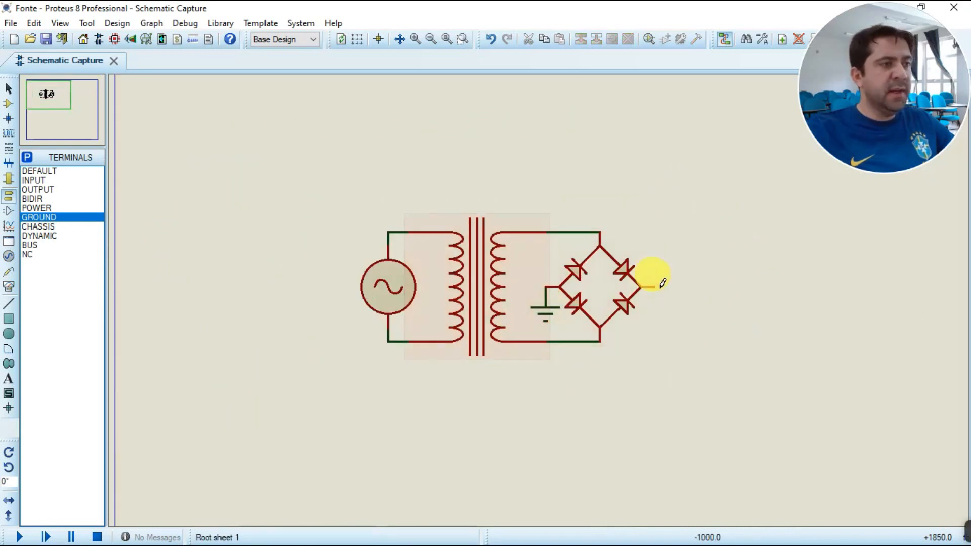
{"action": "scroll", "coordinate": [663, 282], "scroll_direction": "up", "scroll_amount": 2}
{"action": "scroll", "coordinate": [540, 295], "scroll_direction": "down", "scroll_amount": 1}
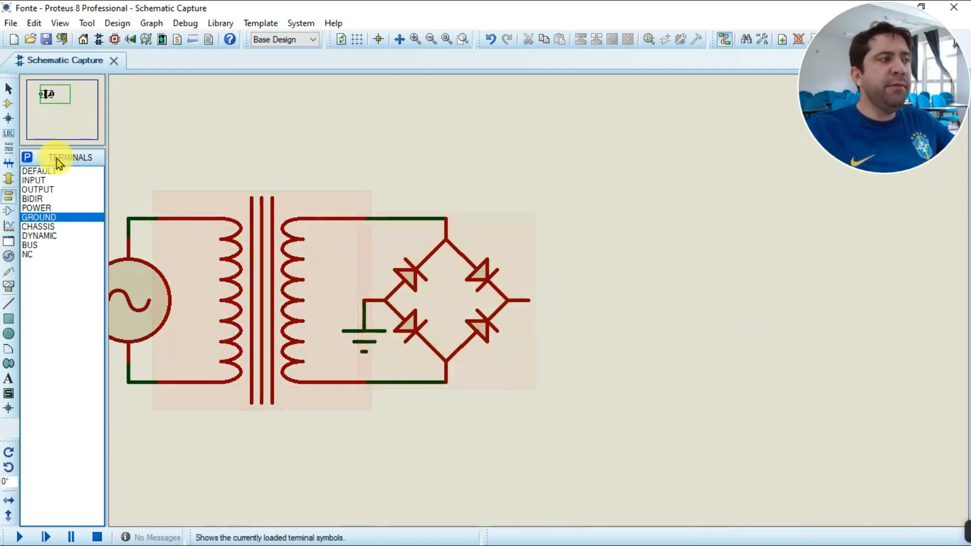
{"action": "left_click", "coordinate": [7, 104]}
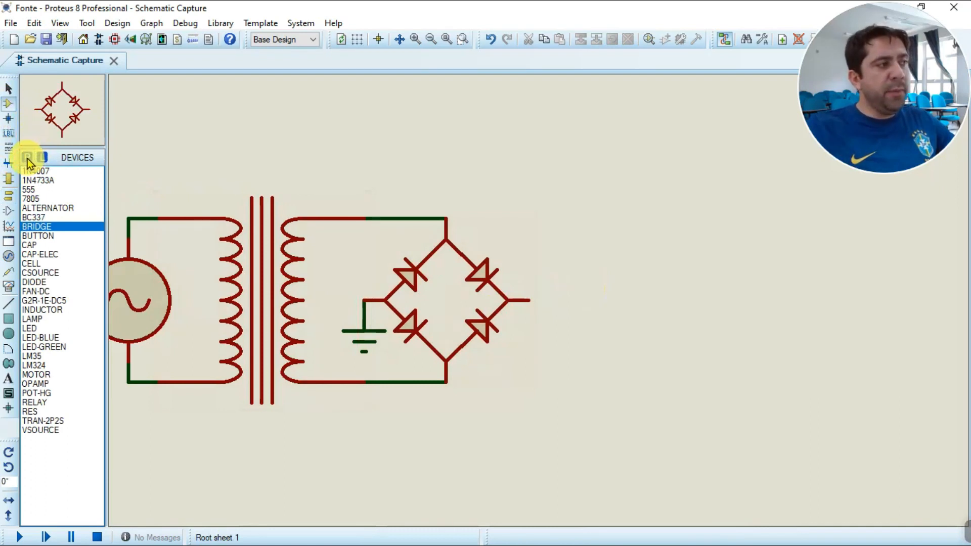
{"action": "left_click", "coordinate": [27, 159]}
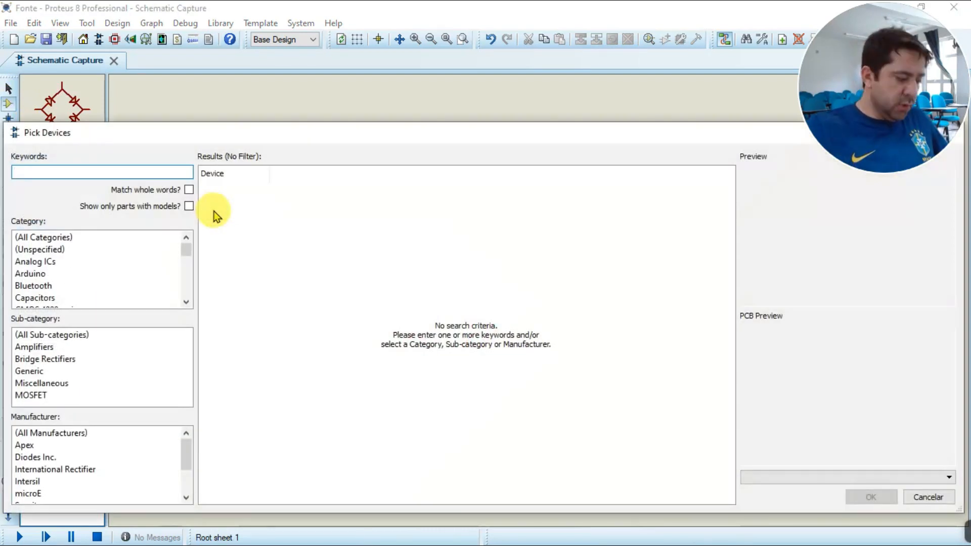
{"action": "type", "text": "cap"}
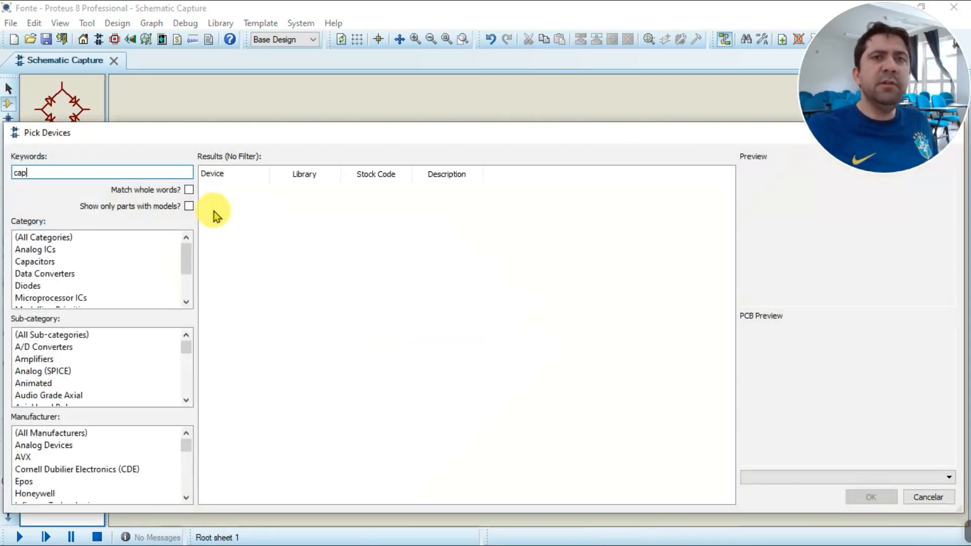
{"action": "left_click_drag", "start_coordinate": [419, 139], "coordinate": [429, 170]}
{"action": "scroll", "coordinate": [357, 314], "scroll_direction": "down", "scroll_amount": 5}
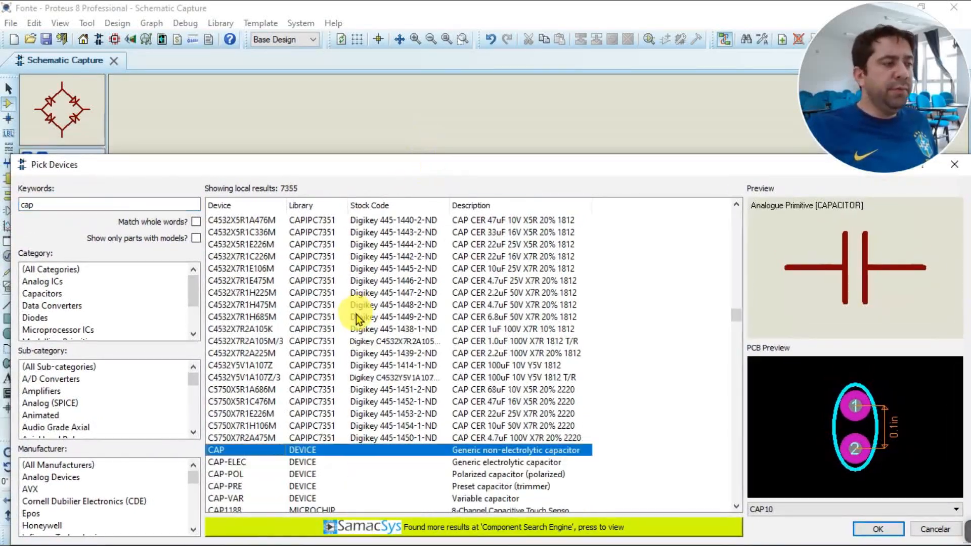
{"action": "left_click", "coordinate": [241, 353]}
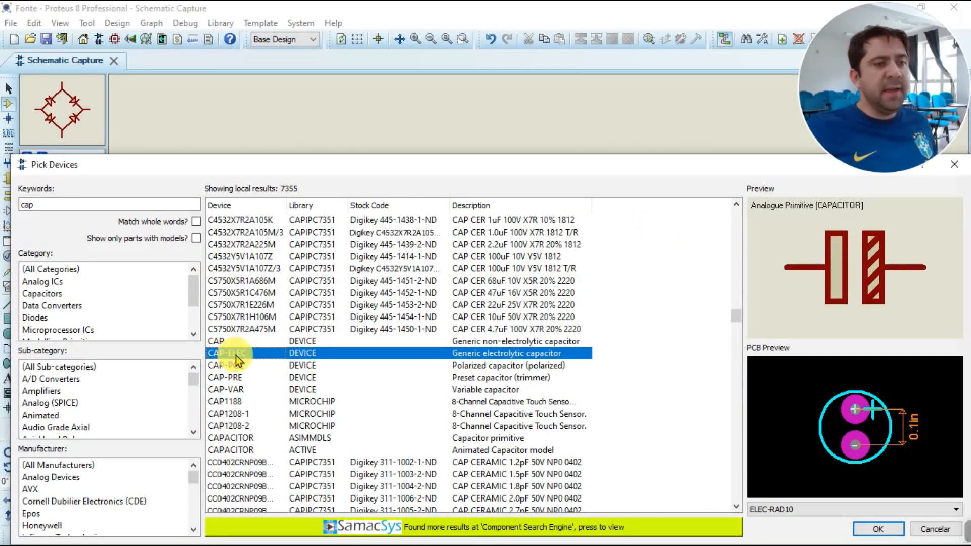
{"action": "left_click", "coordinate": [877, 528]}
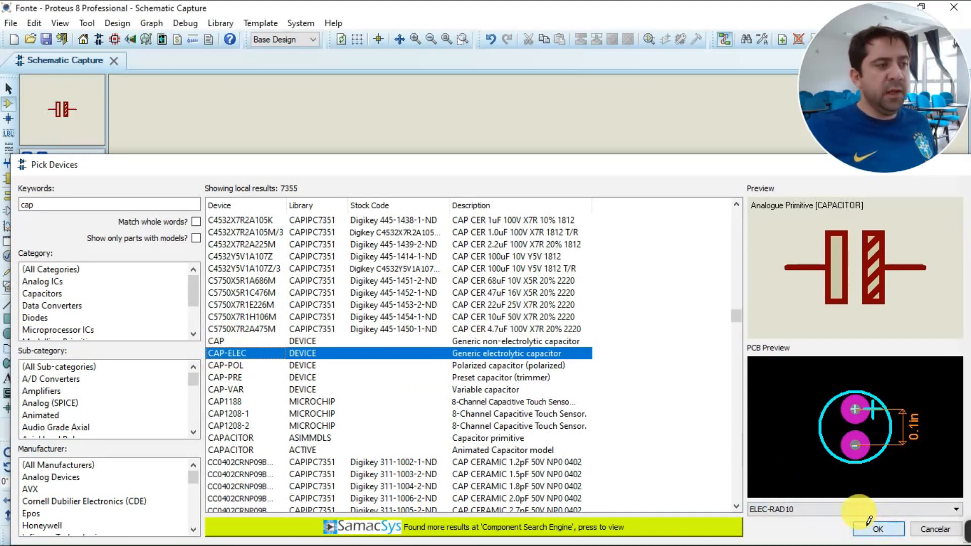
Place the electrolytic capacitor right of the bridge rectifier, rotate it clockwise to stand vertically and move it closer to the bridge
{"action": "left_click", "coordinate": [655, 351]}
{"action": "left_click", "coordinate": [626, 356]}
{"action": "right_click", "coordinate": [618, 362]}
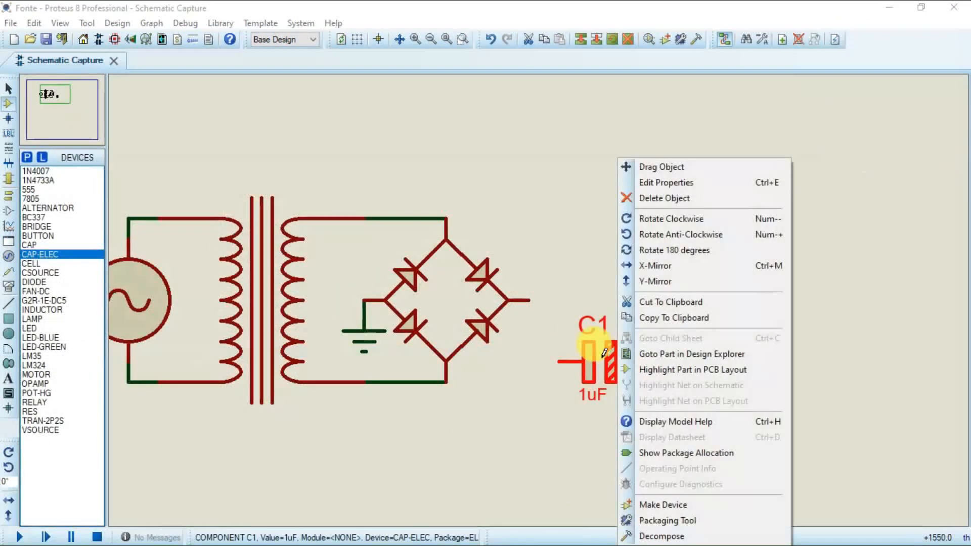
{"action": "left_click", "coordinate": [660, 218]}
{"action": "left_click_drag", "start_coordinate": [617, 368], "coordinate": [575, 365]}
{"action": "left_click", "coordinate": [688, 363]}
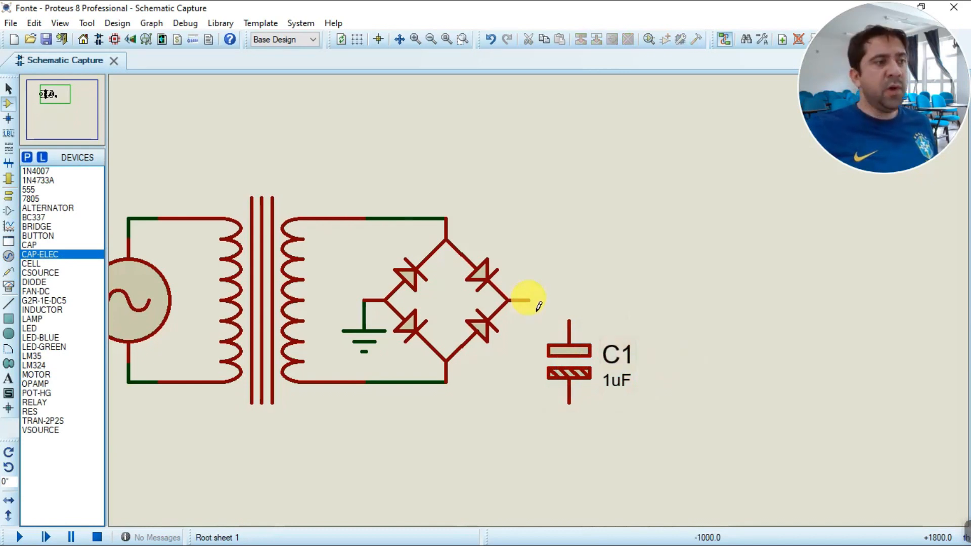
Wire the bridge's positive output to the capacitor's upper lead and connect a ground terminal below its lower lead
{"action": "scroll", "coordinate": [560, 326], "scroll_direction": "up", "scroll_amount": 1}
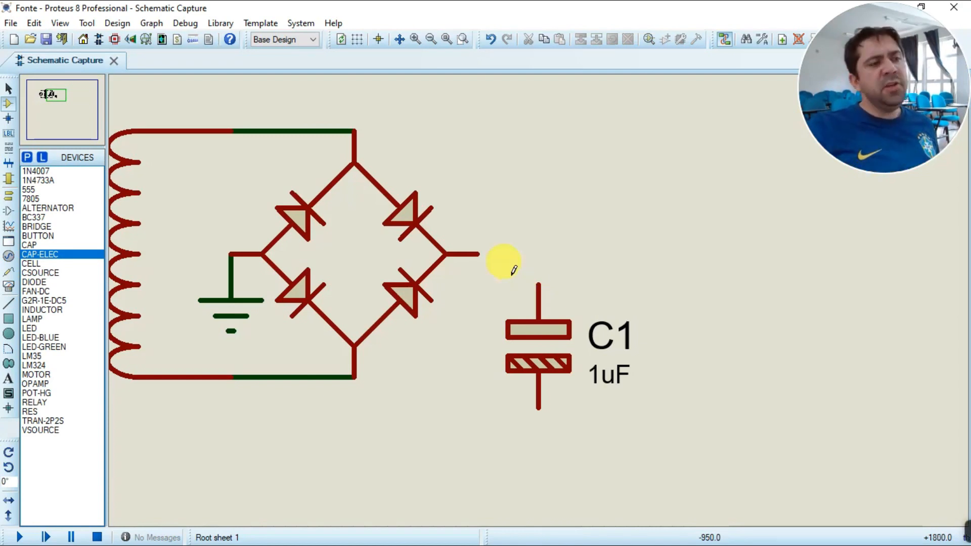
{"action": "left_click", "coordinate": [478, 254]}
{"action": "left_click", "coordinate": [537, 284]}
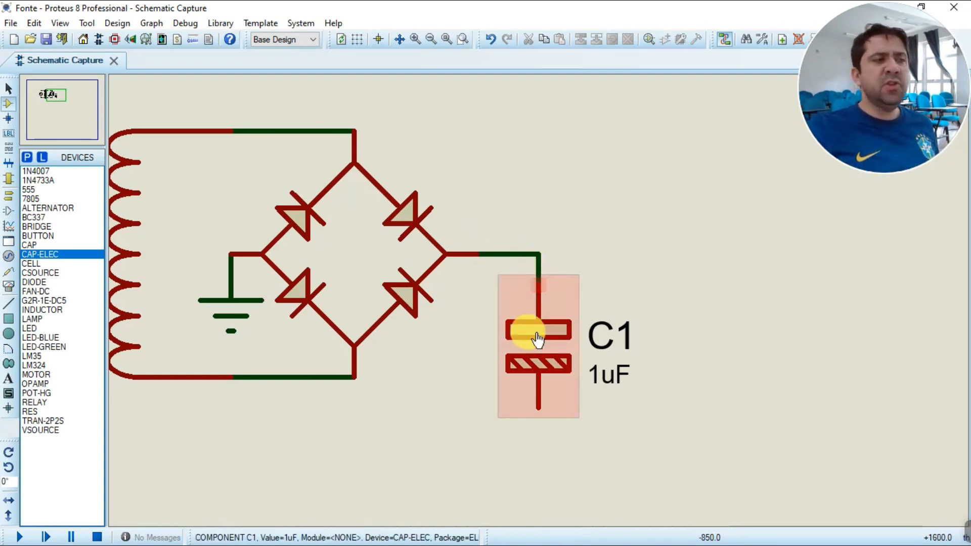
{"action": "left_click_drag", "start_coordinate": [537, 339], "coordinate": [537, 323]}
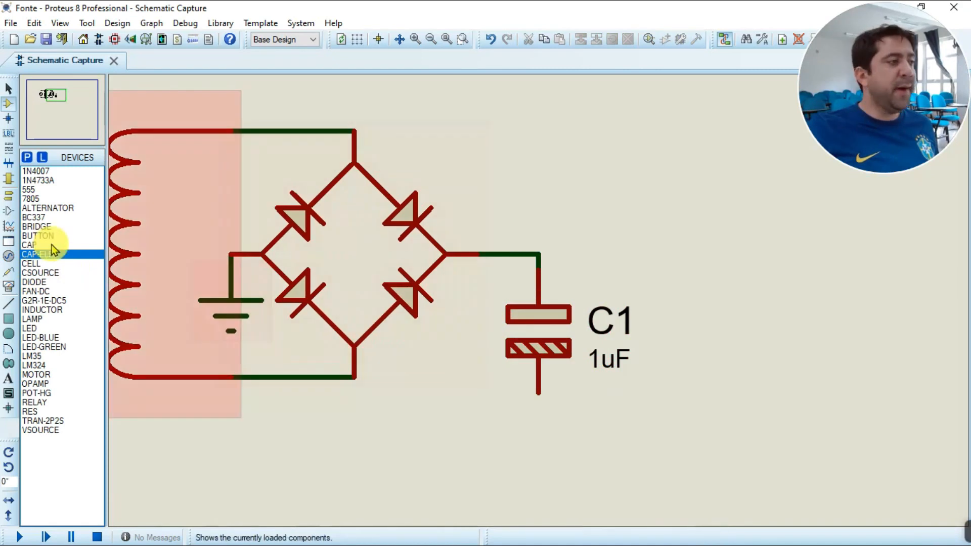
{"action": "left_click", "coordinate": [9, 196]}
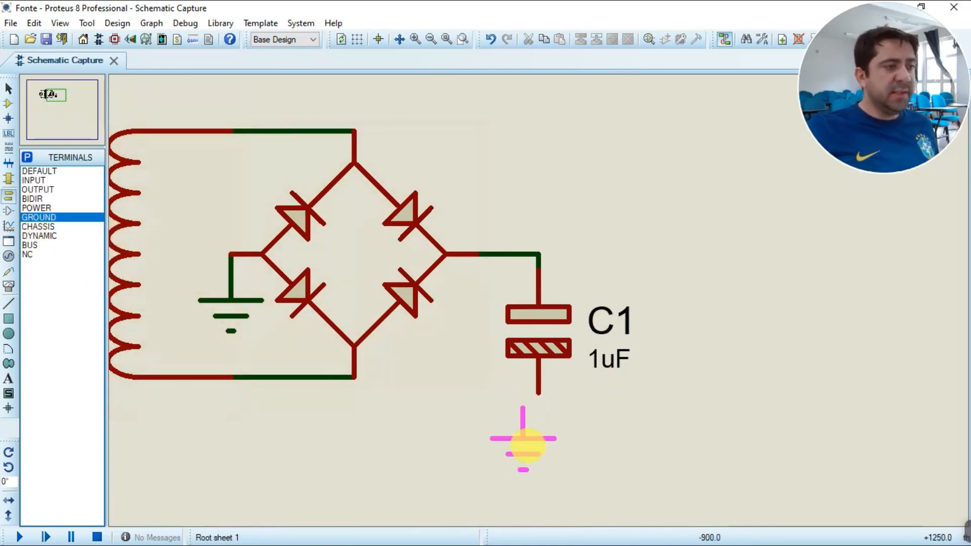
{"action": "left_click", "coordinate": [537, 454]}
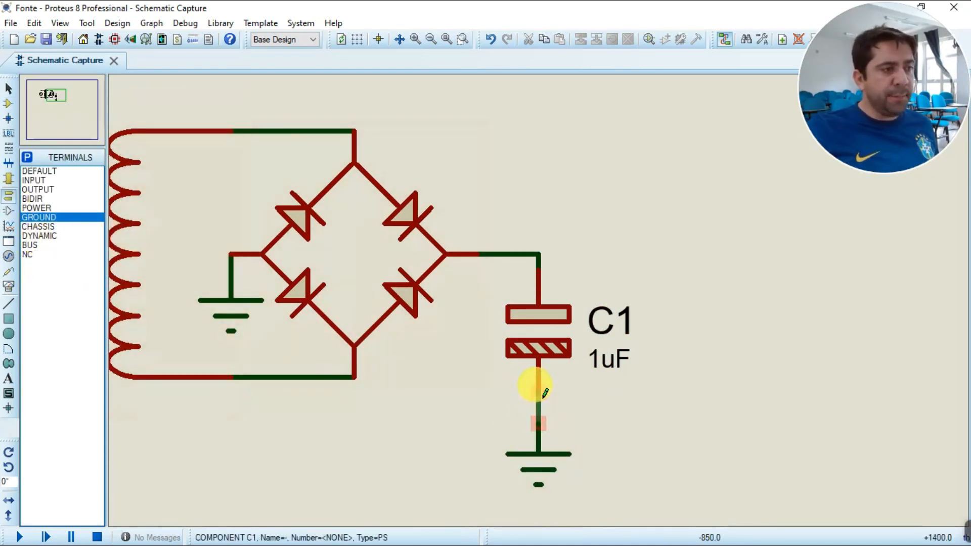
Set the capacitance of the electrolytic capacitor to 1000uF
{"action": "double_click", "coordinate": [532, 346]}
{"action": "left_click", "coordinate": [404, 184]}
{"action": "type", "text": "000uF"}
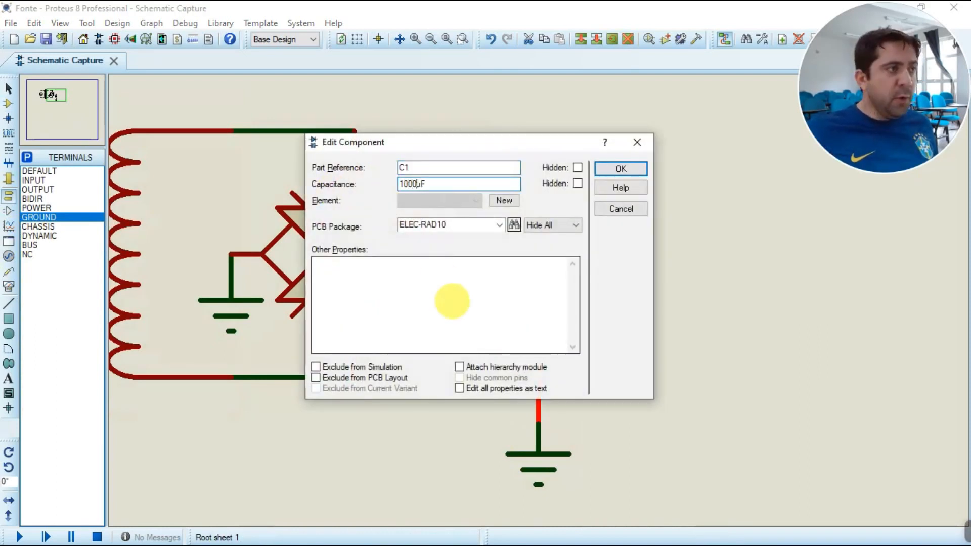
{"action": "left_click", "coordinate": [638, 170]}
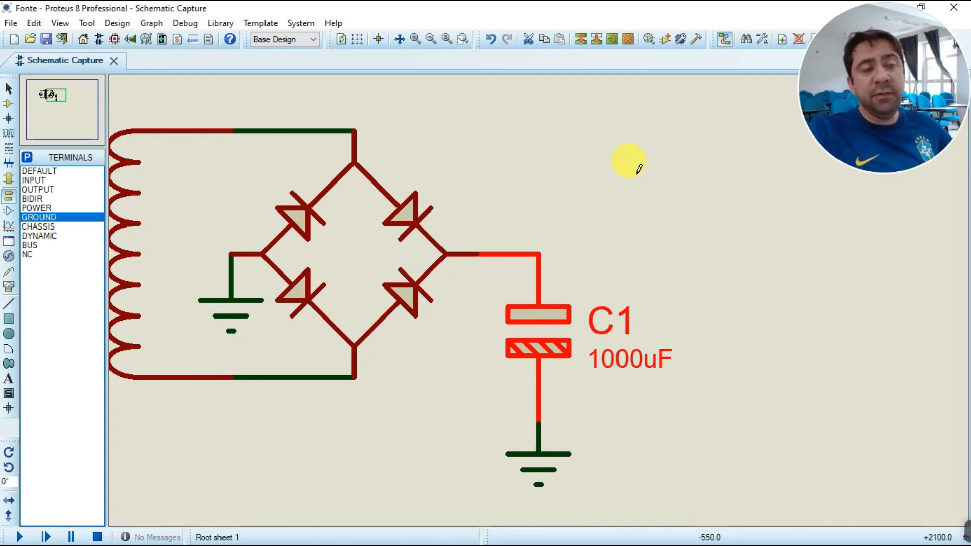
Set the capacitance of the electrolytic capacitor to 2200uF
{"action": "double_click", "coordinate": [517, 326]}
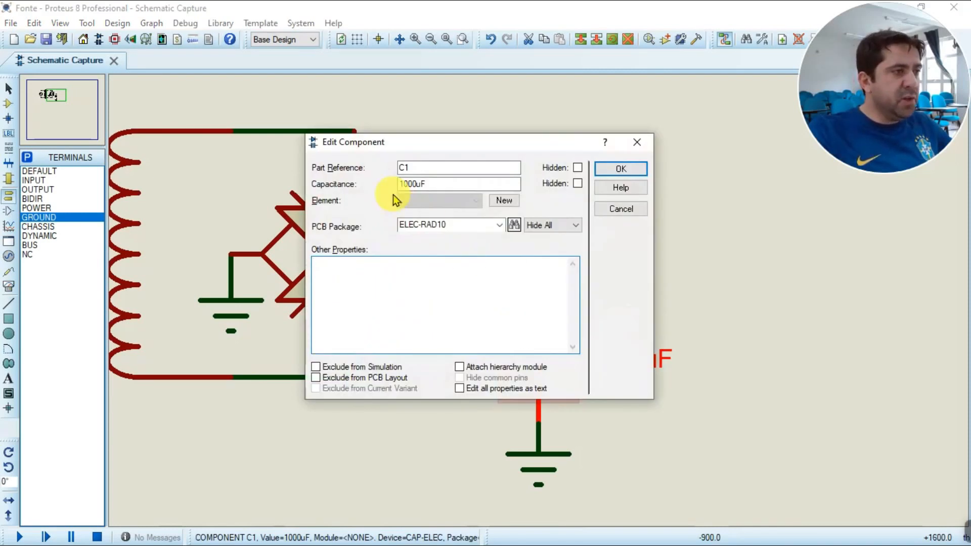
{"action": "left_click_drag", "start_coordinate": [417, 185], "coordinate": [329, 195]}
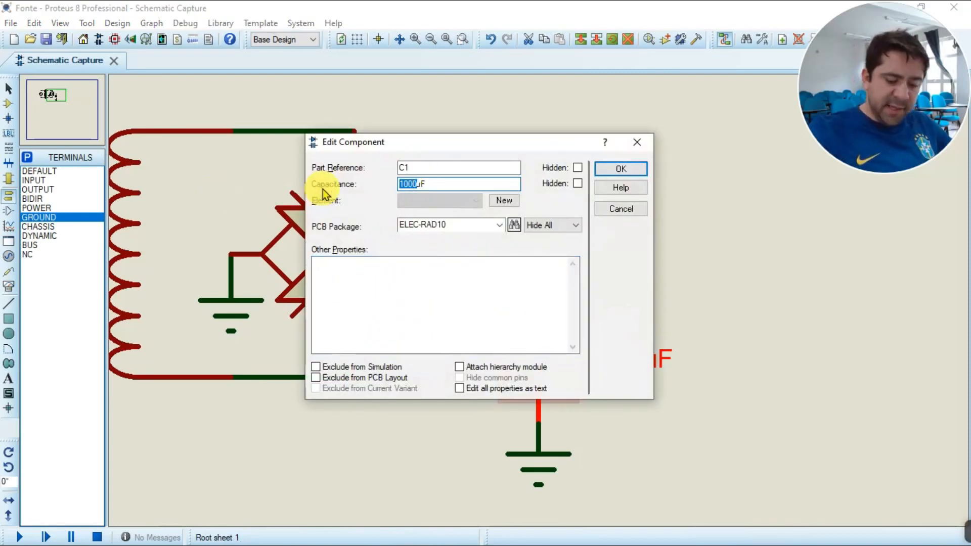
{"action": "type", "text": "1"}
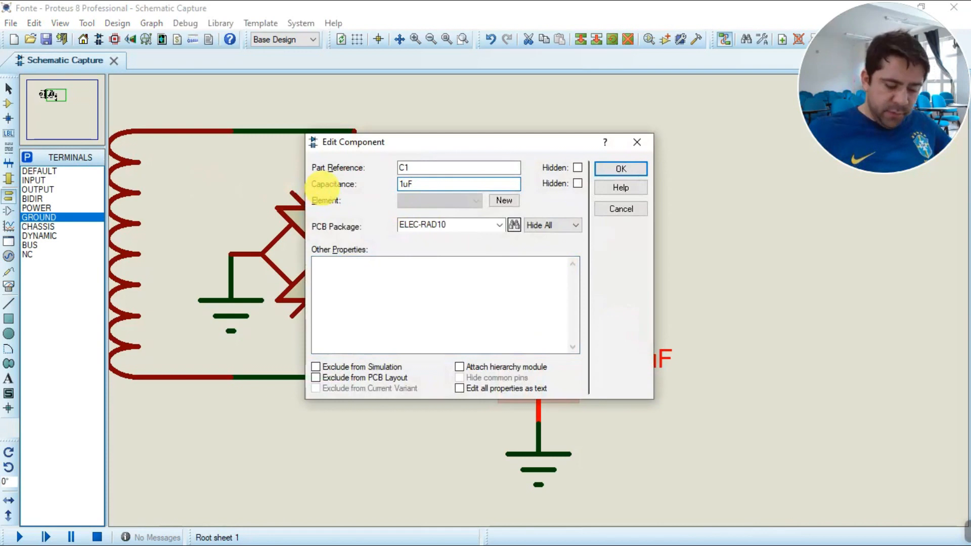
{"action": "type", "text": "200"}
{"action": "left_click", "coordinate": [620, 168]}
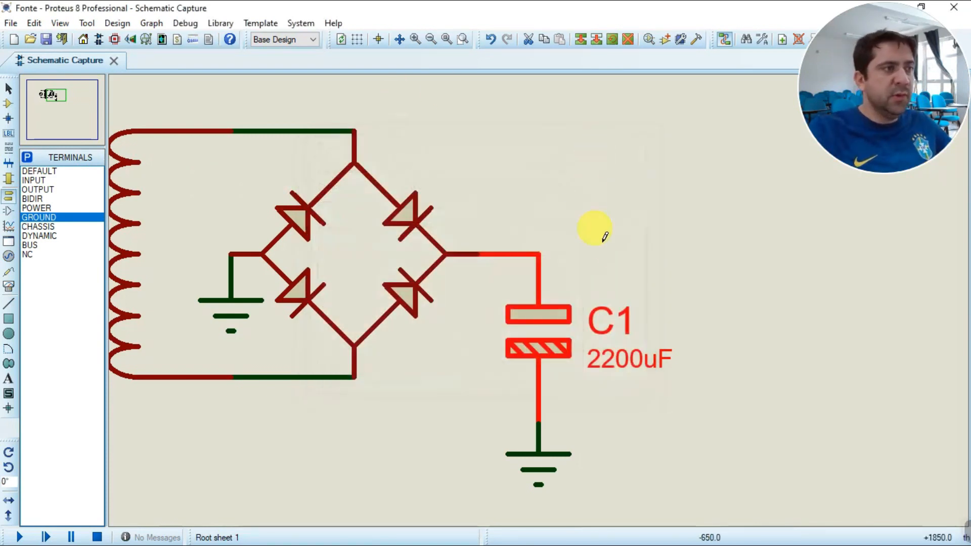
Search the component library for the voltage regulator "7812"
{"action": "scroll", "coordinate": [585, 271], "scroll_direction": "down", "scroll_amount": 3}
{"action": "scroll", "coordinate": [561, 298], "scroll_direction": "up", "scroll_amount": 2}
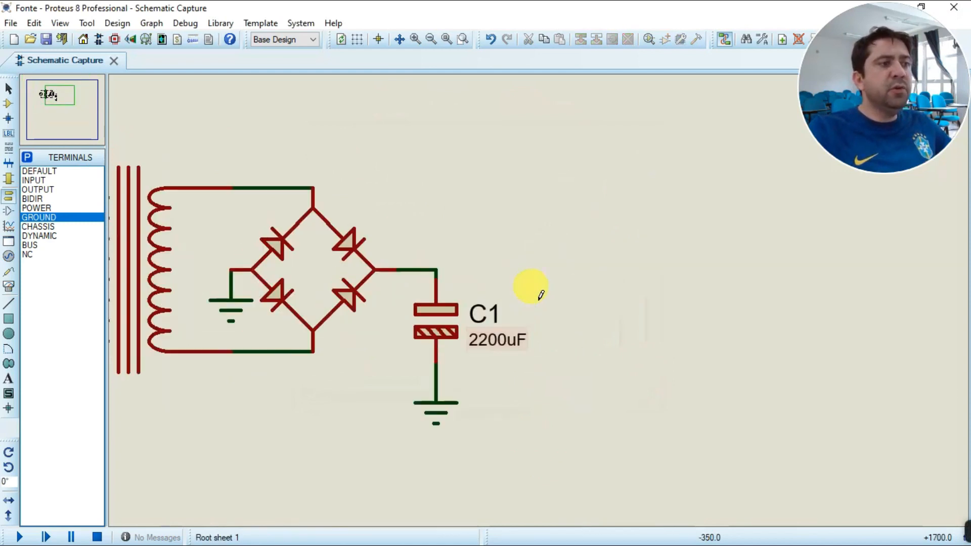
{"action": "left_click", "coordinate": [9, 103]}
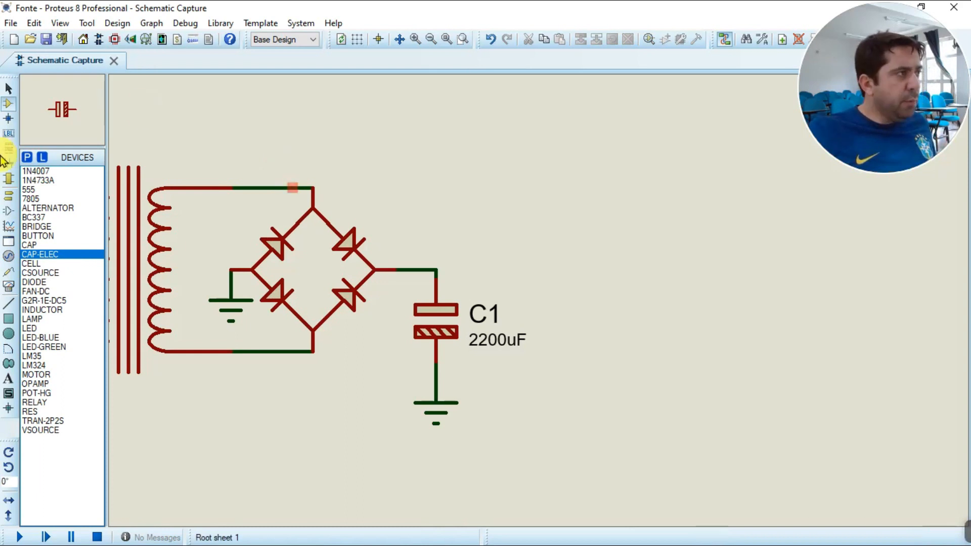
{"action": "left_click", "coordinate": [27, 157]}
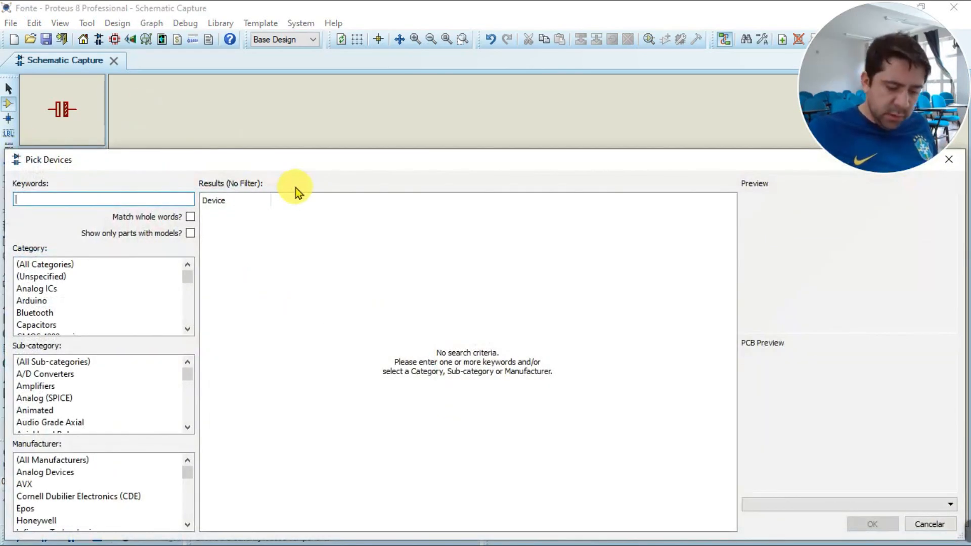
{"action": "type", "text": "78"}
{"action": "type", "text": "08"}
{"action": "key", "text": "BackSpace"}
{"action": "key", "text": "BackSpace"}
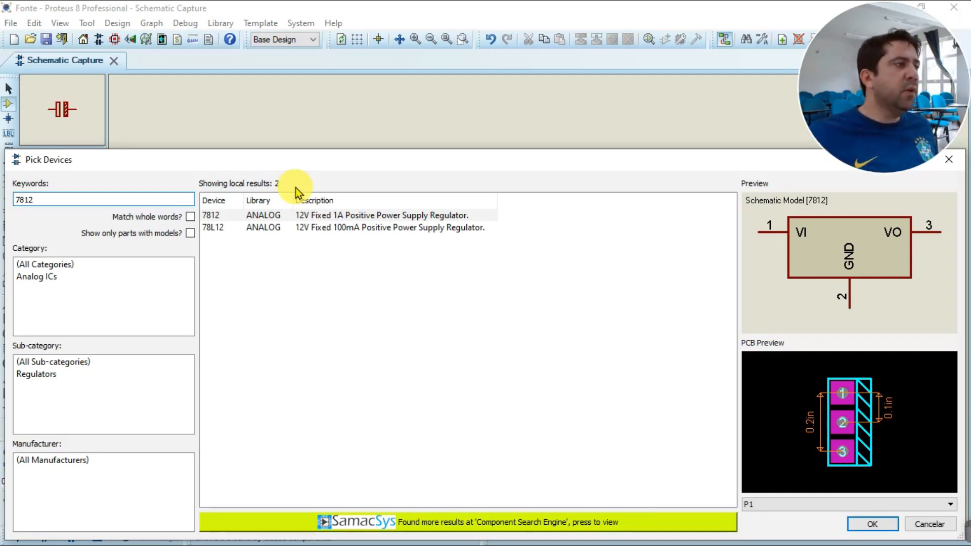
Compare the descriptions, schematic symbols and PCB packages of the 7812 and 78L12 regulators
{"action": "left_click", "coordinate": [265, 221]}
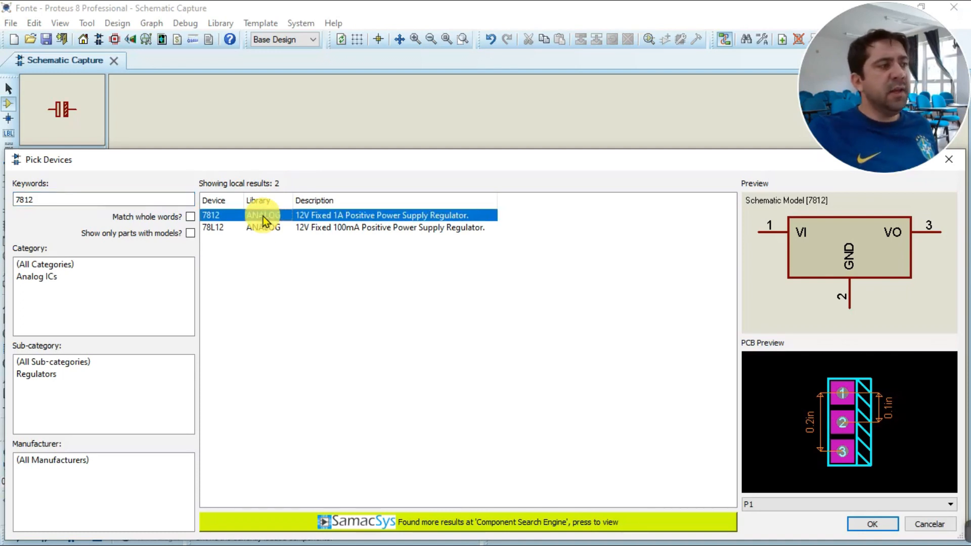
{"action": "left_click", "coordinate": [226, 227]}
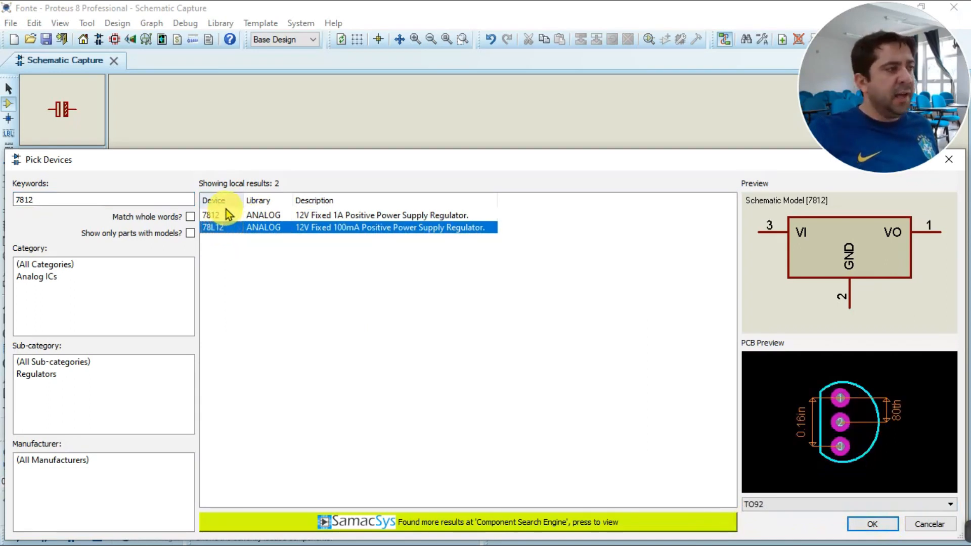
{"action": "left_click", "coordinate": [223, 216]}
{"action": "left_click", "coordinate": [219, 228]}
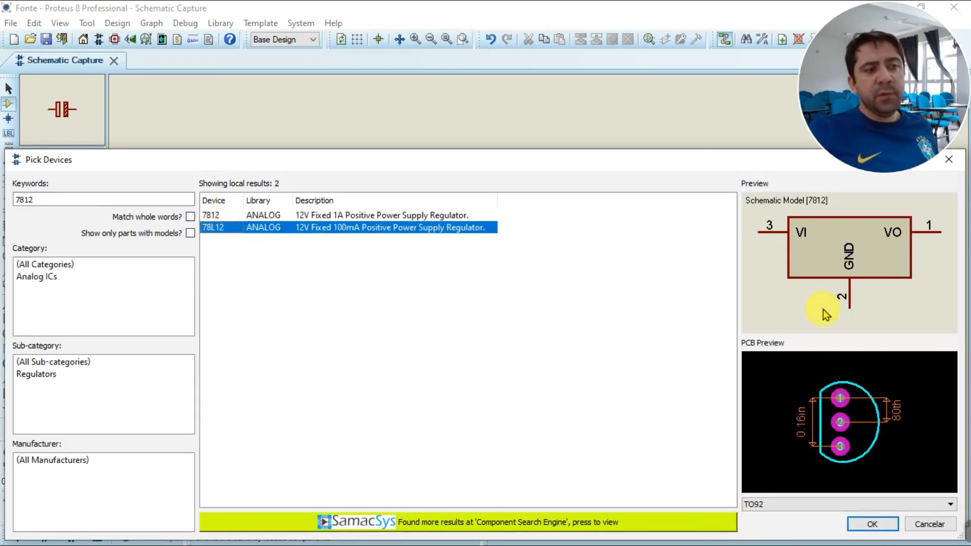
{"action": "left_click", "coordinate": [250, 216]}
{"action": "left_click", "coordinate": [245, 227]}
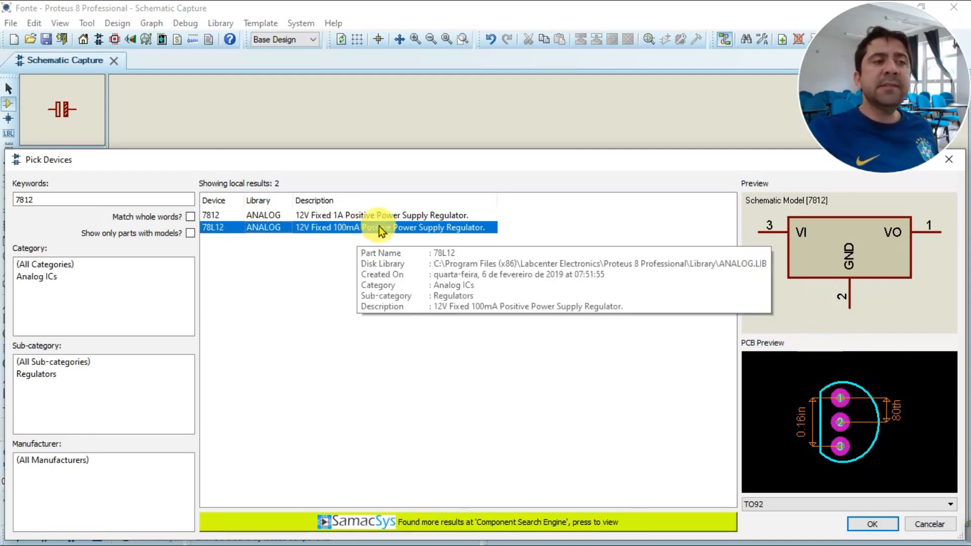
Pick the 1 A 7812 regulator and place it on the schematic beyond the 2200uF capacitor, level with the bridge output
{"action": "left_click", "coordinate": [304, 216]}
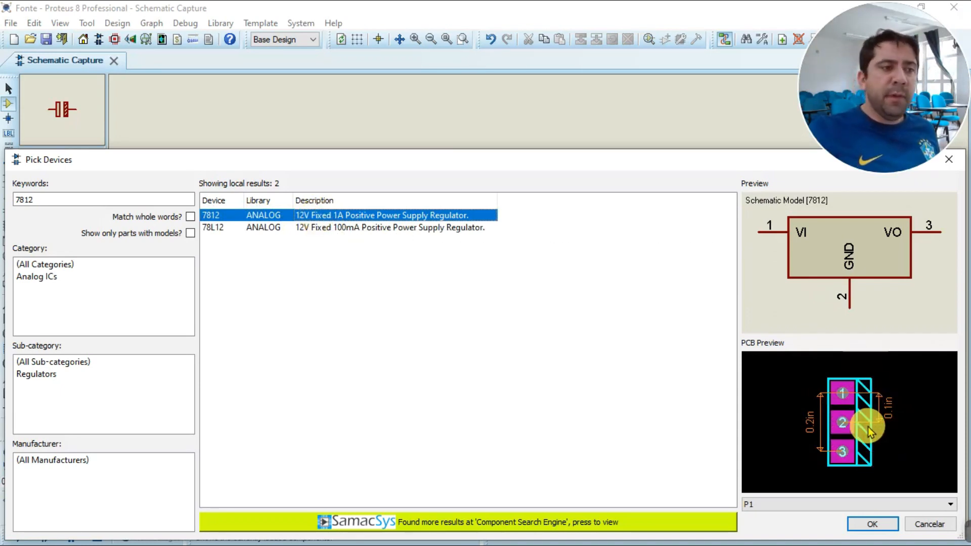
{"action": "left_click", "coordinate": [869, 523]}
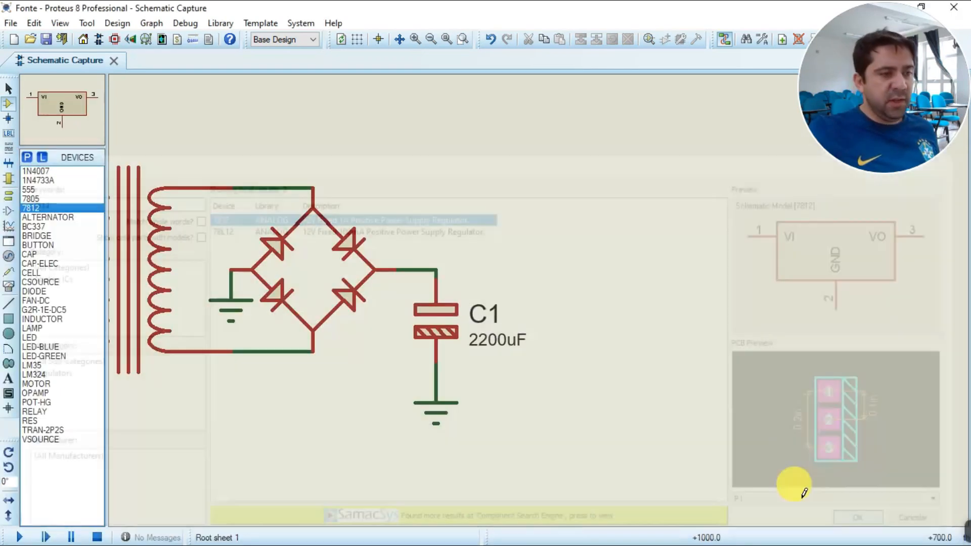
{"action": "left_click", "coordinate": [621, 283]}
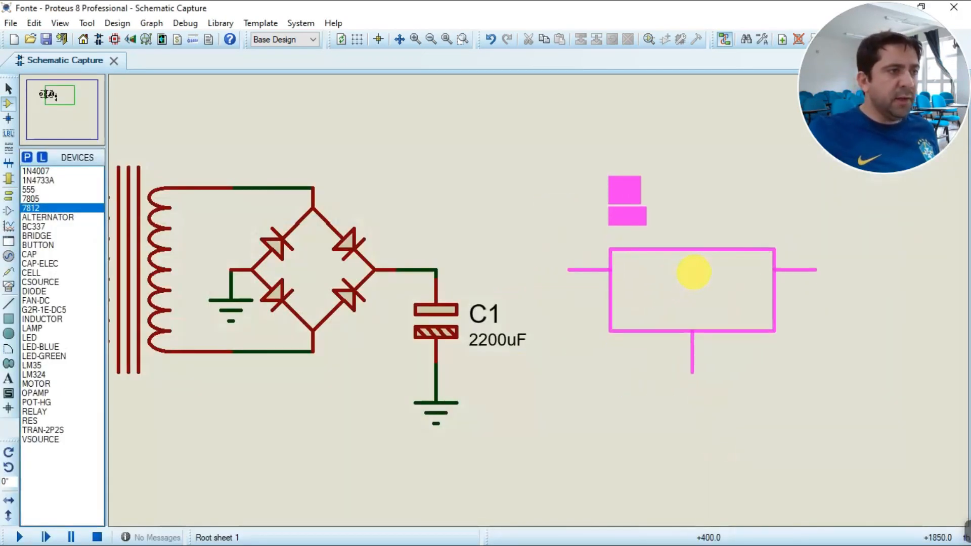
{"action": "left_click", "coordinate": [691, 274]}
Wire the 7812's VI pin to the positive node of C1 and shift the regulator slightly away from the capacitor
{"action": "left_click", "coordinate": [568, 270]}
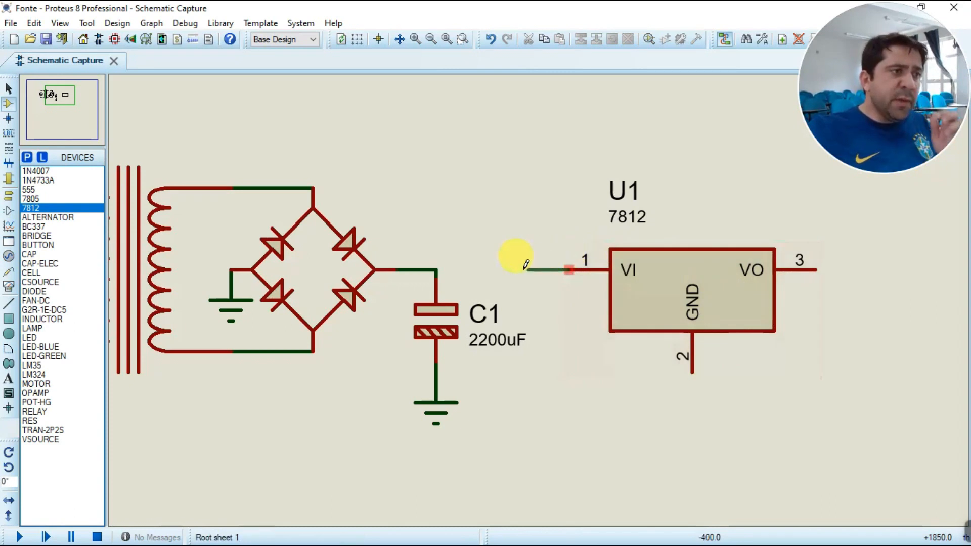
{"action": "left_click", "coordinate": [435, 270]}
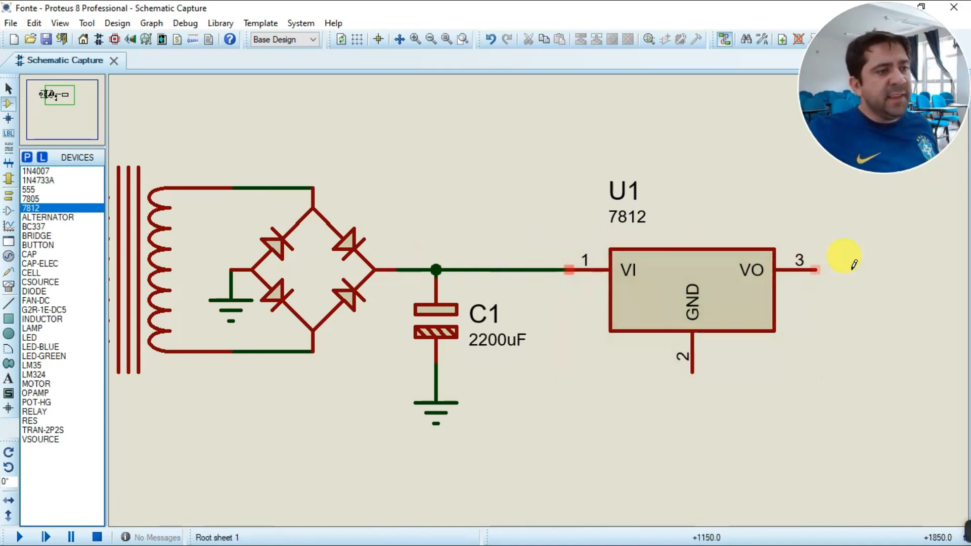
{"action": "left_click_drag", "start_coordinate": [715, 281], "coordinate": [747, 286]}
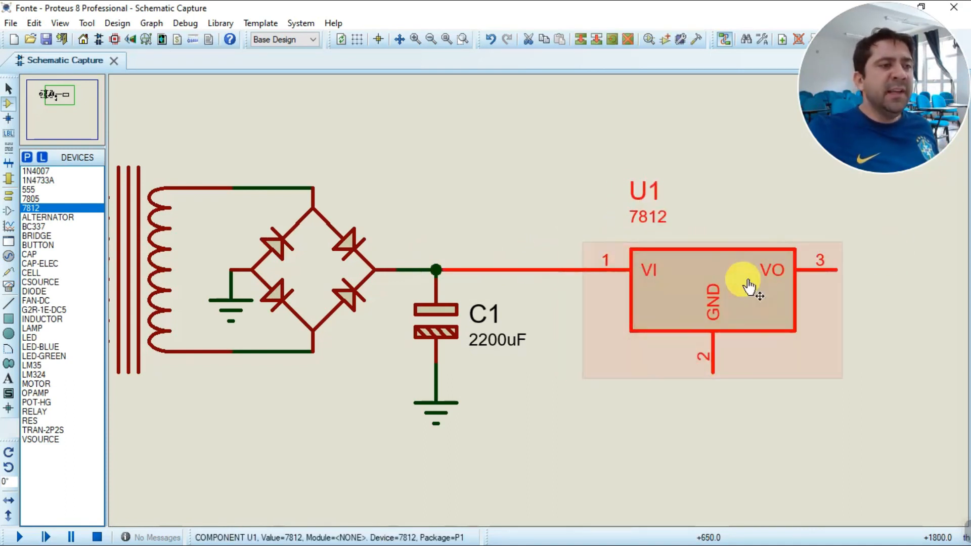
{"action": "left_click", "coordinate": [588, 407]}
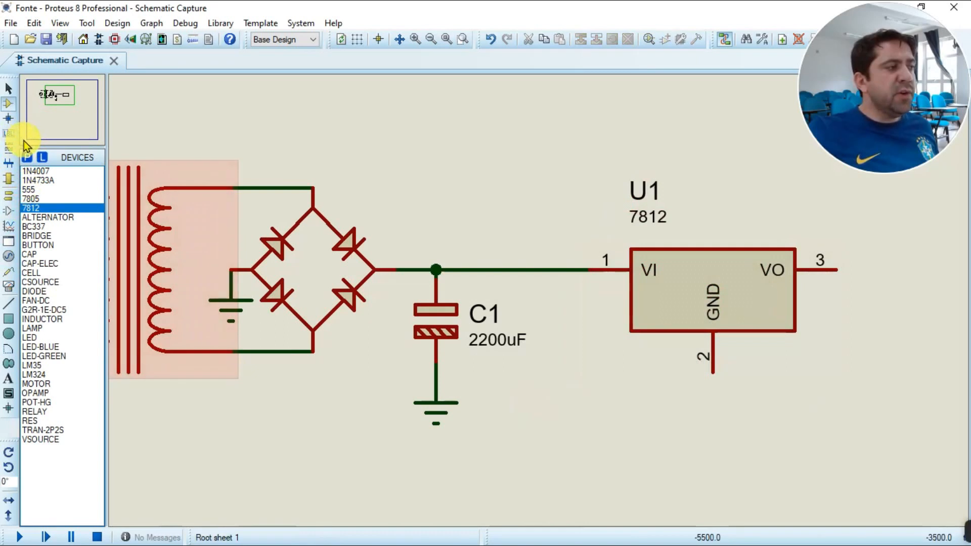
Place a generic non-electrolytic capacitor (CAP), rotated clockwise, between C1 and the 7812, and move the regulator outward to make room
{"action": "left_click", "coordinate": [26, 158]}
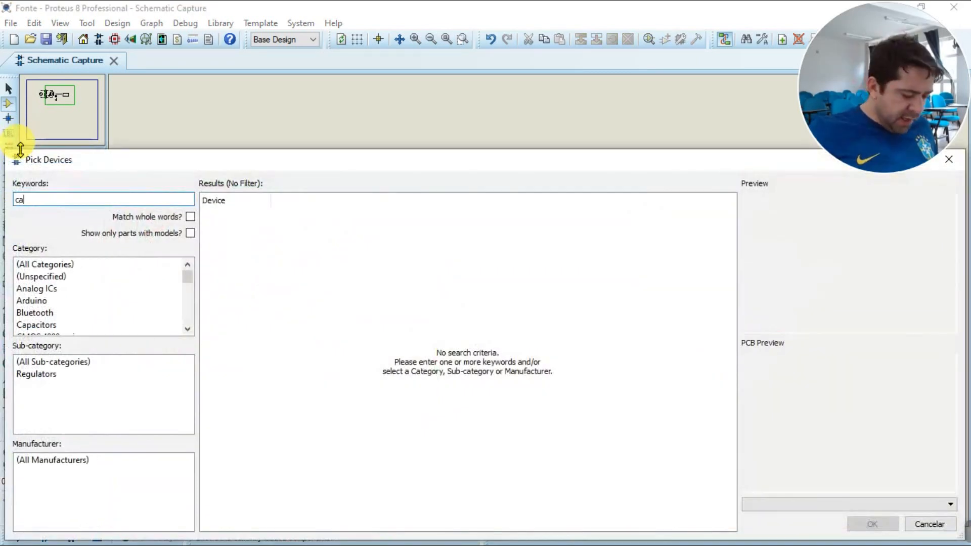
{"action": "type", "text": "cap"}
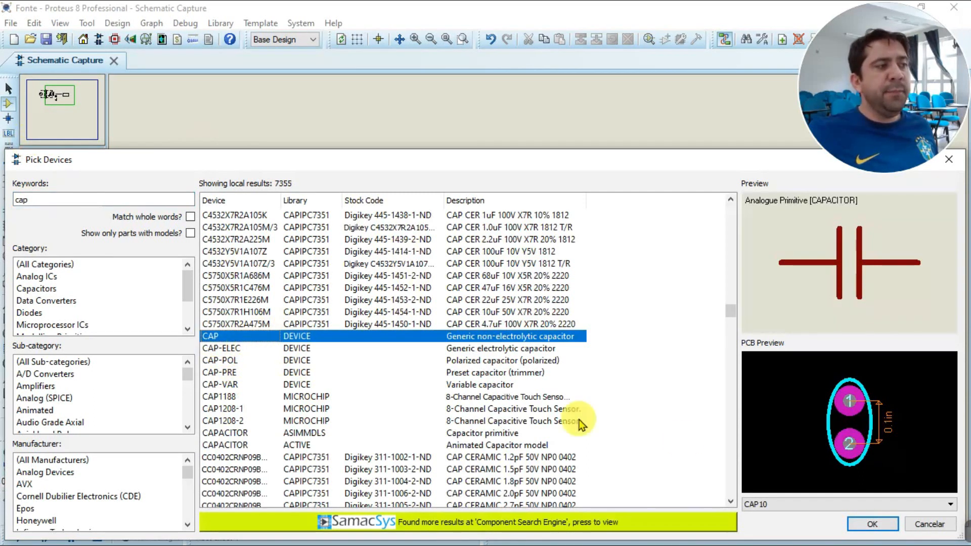
{"action": "left_click", "coordinate": [871, 522]}
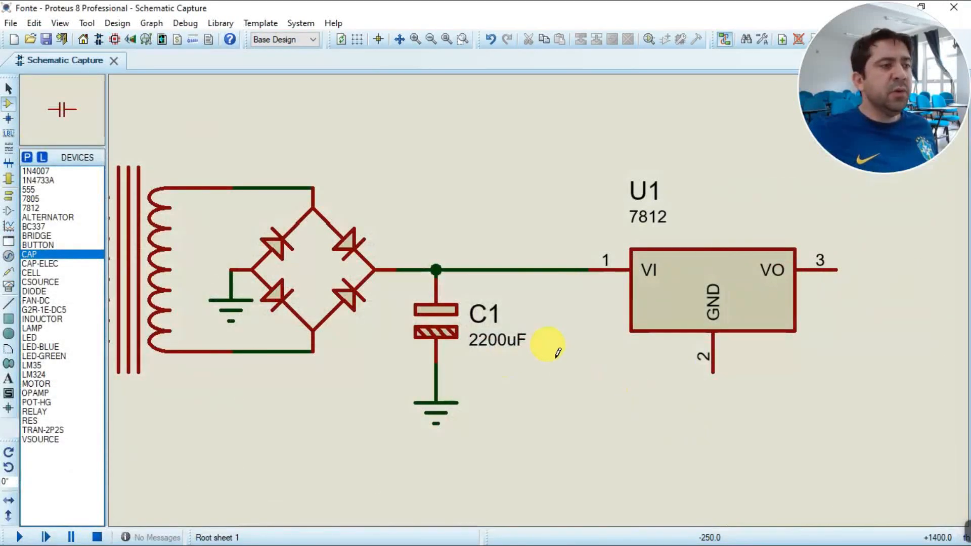
{"action": "left_click", "coordinate": [569, 331]}
{"action": "right_click", "coordinate": [581, 331]}
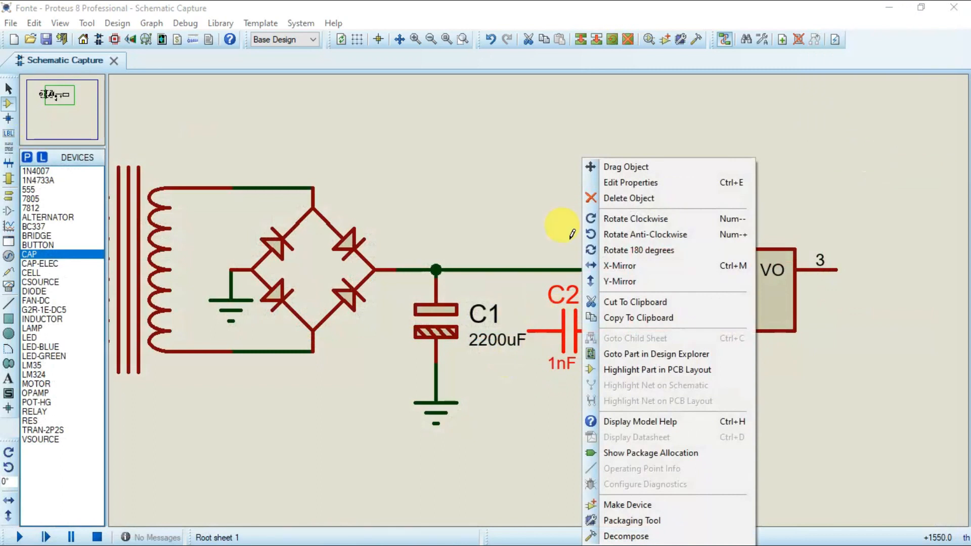
{"action": "left_click", "coordinate": [609, 219]}
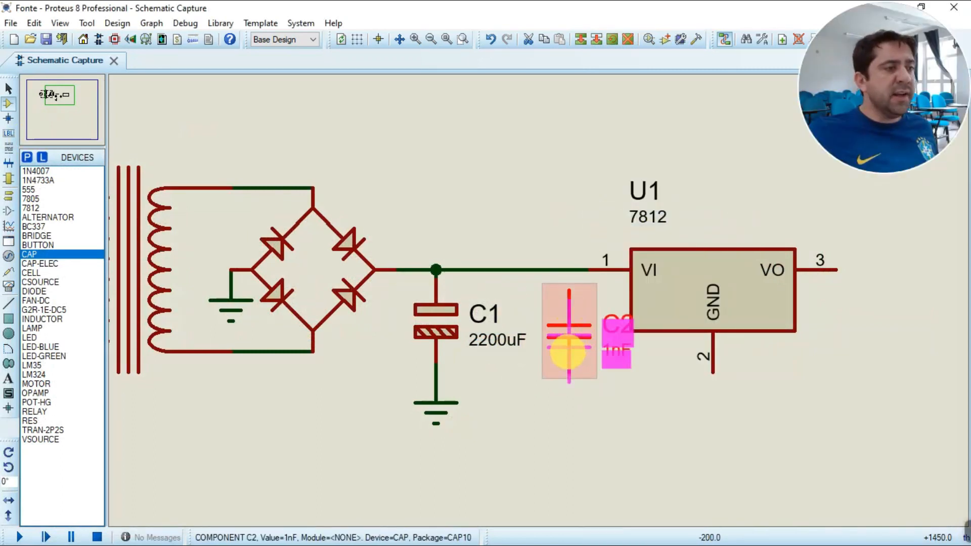
{"action": "left_click_drag", "start_coordinate": [687, 275], "coordinate": [730, 283]}
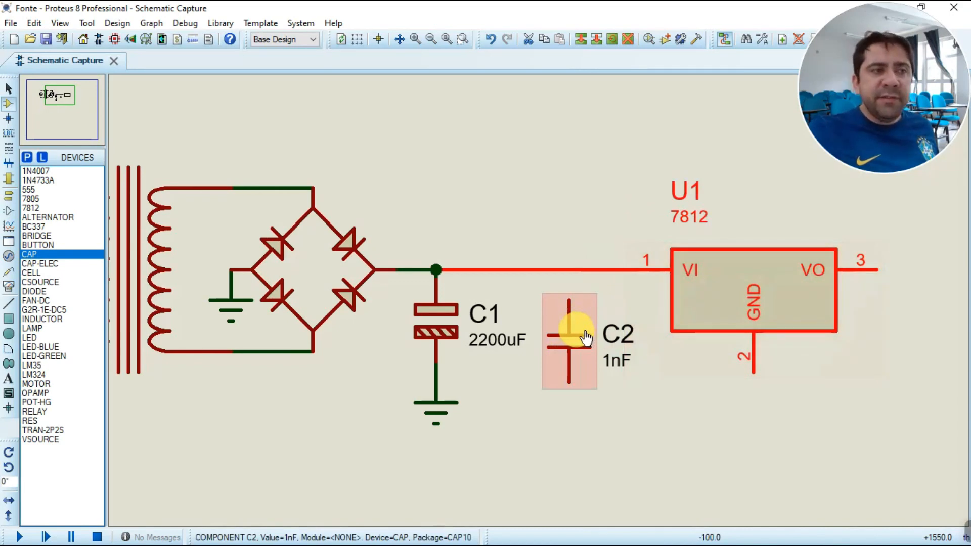
{"action": "scroll", "coordinate": [586, 337], "scroll_direction": "up", "scroll_amount": 1}
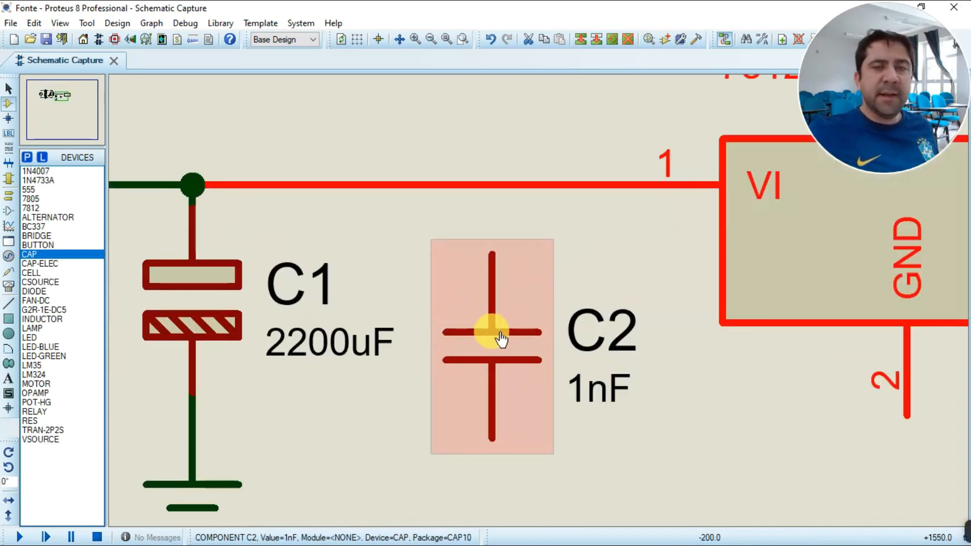
{"action": "scroll", "coordinate": [501, 338], "scroll_direction": "down", "scroll_amount": 1}
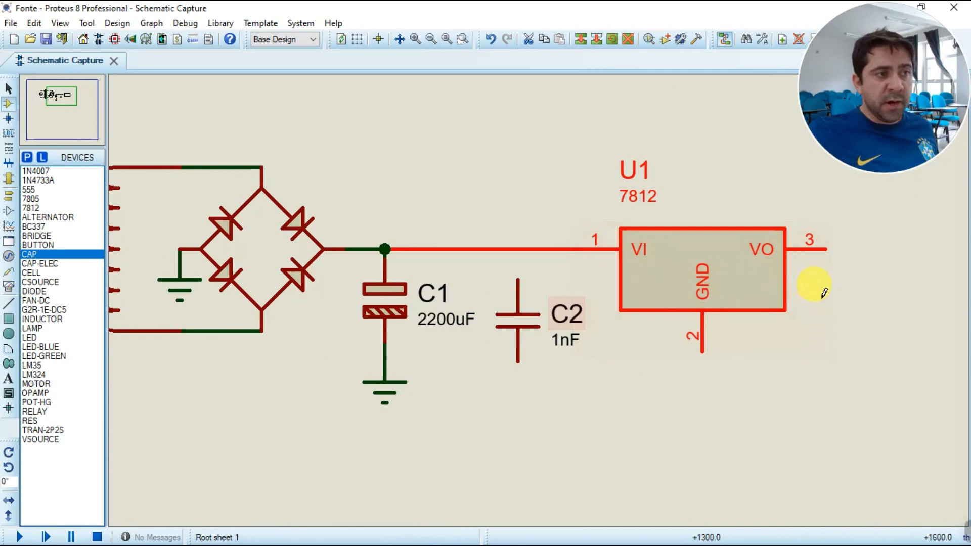
Place a second CAP capacitor on the output side of the 7812, rotated clockwise to stand vertically level with C2
{"action": "left_click", "coordinate": [878, 292]}
{"action": "left_click", "coordinate": [866, 303]}
{"action": "right_click", "coordinate": [868, 306]}
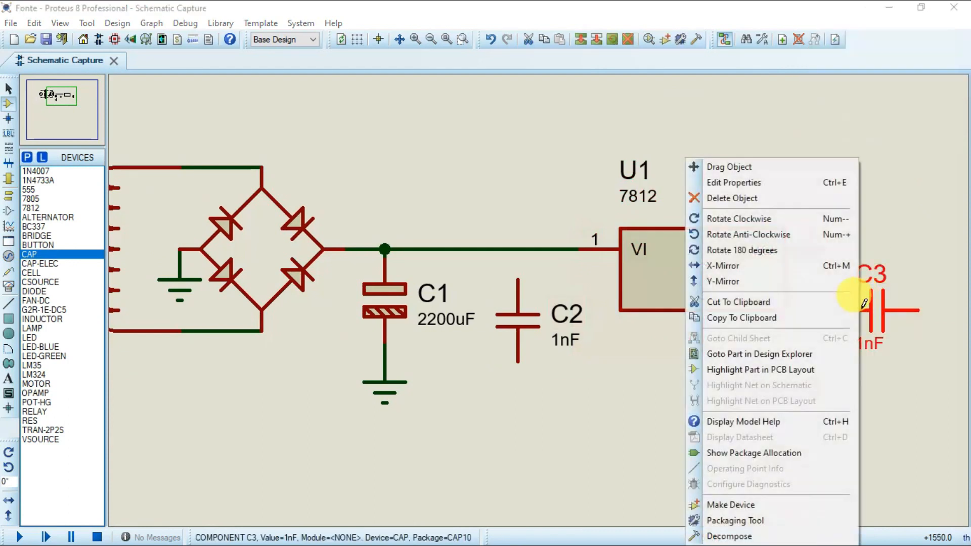
{"action": "left_click", "coordinate": [734, 219]}
{"action": "left_click_drag", "start_coordinate": [873, 304], "coordinate": [886, 322]}
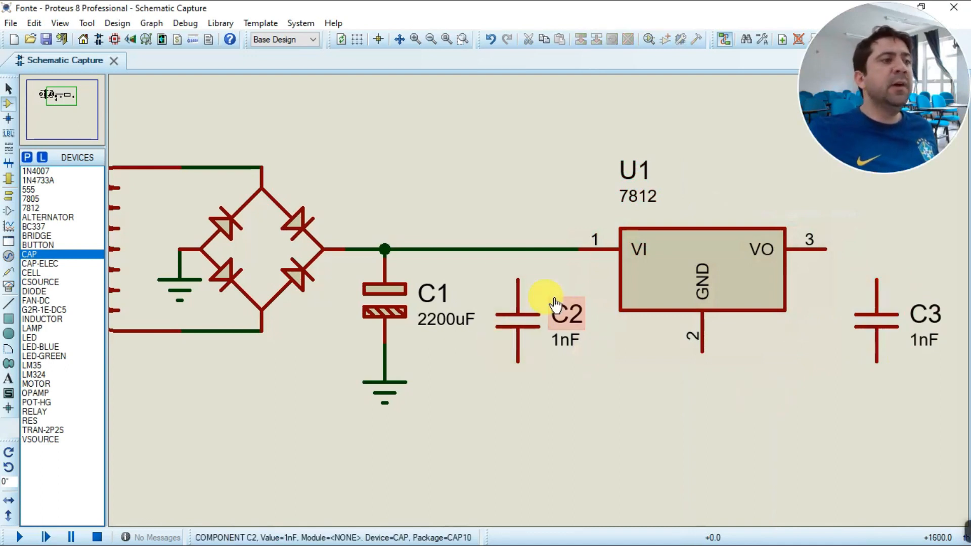
Wire C2's upper end to the regulator input line and its lower end to a new ground terminal
{"action": "scroll", "coordinate": [541, 294], "scroll_direction": "up", "scroll_amount": 1}
{"action": "left_click", "coordinate": [490, 281]}
{"action": "left_click", "coordinate": [491, 239]}
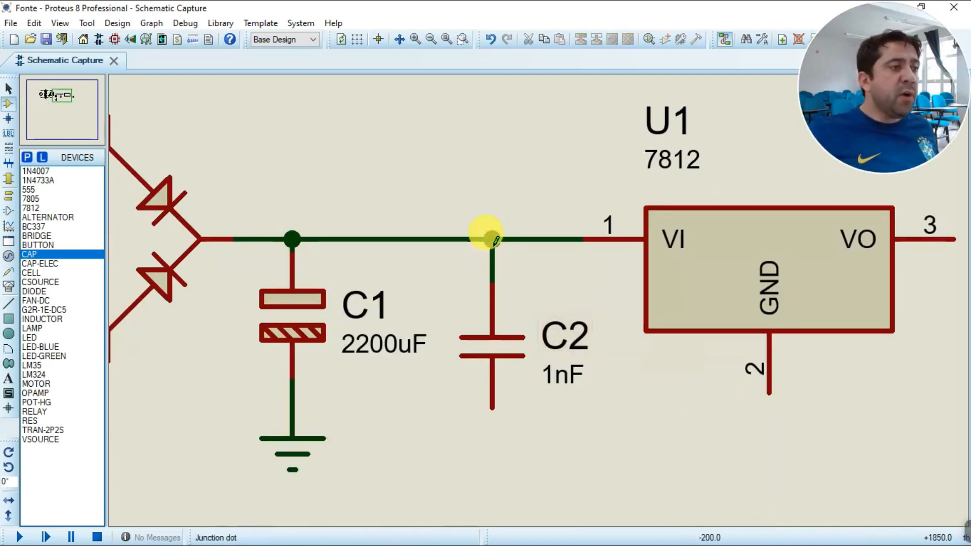
{"action": "left_click", "coordinate": [8, 197]}
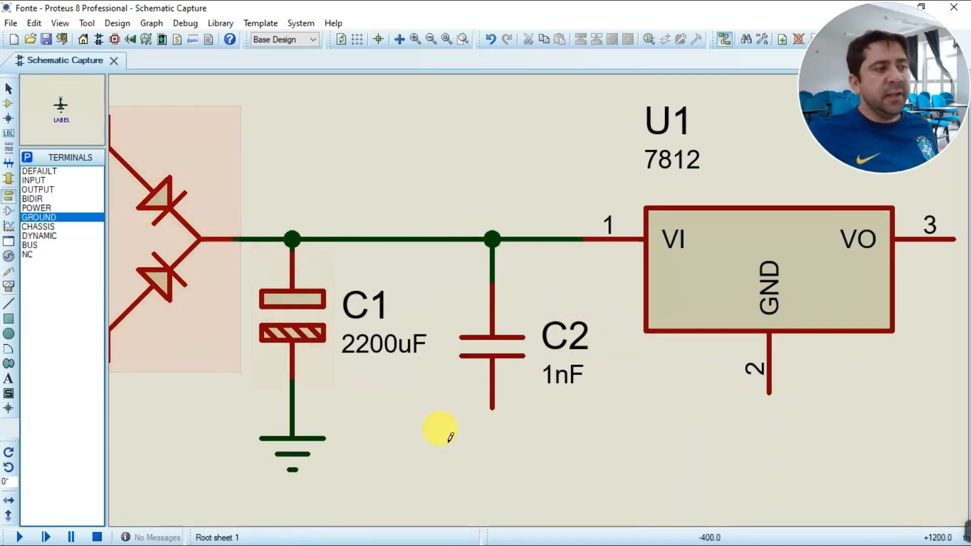
{"action": "left_click", "coordinate": [493, 453]}
{"action": "left_click", "coordinate": [492, 428]}
{"action": "left_click", "coordinate": [492, 422]}
{"action": "left_click", "coordinate": [492, 408]}
{"action": "scroll", "coordinate": [678, 314], "scroll_direction": "down", "scroll_amount": 4}
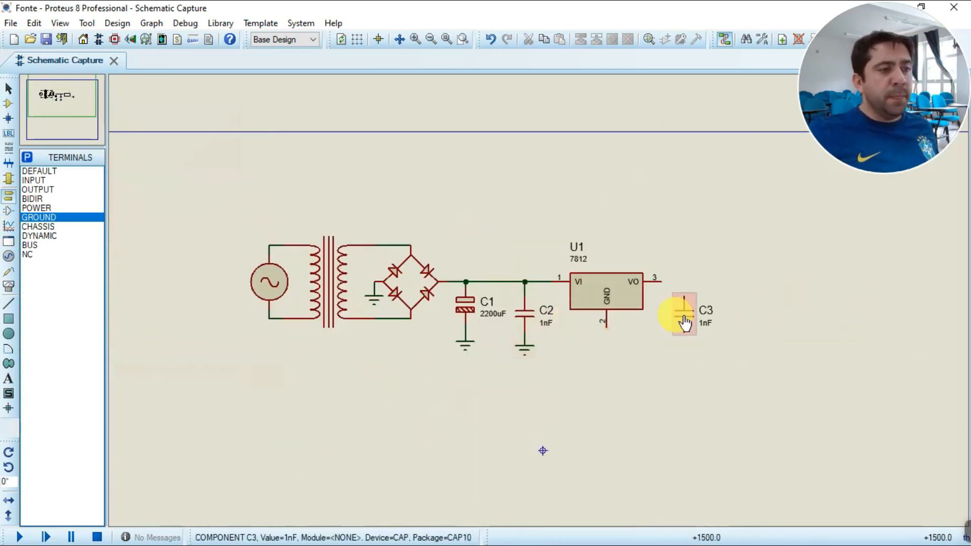
Wire the 7812's VO pin to C3's upper end and connect C3's lower end to a new ground terminal
{"action": "scroll", "coordinate": [677, 314], "scroll_direction": "up", "scroll_amount": 4}
{"action": "left_click", "coordinate": [430, 207]}
{"action": "left_click", "coordinate": [507, 253]}
{"action": "left_click", "coordinate": [508, 438]}
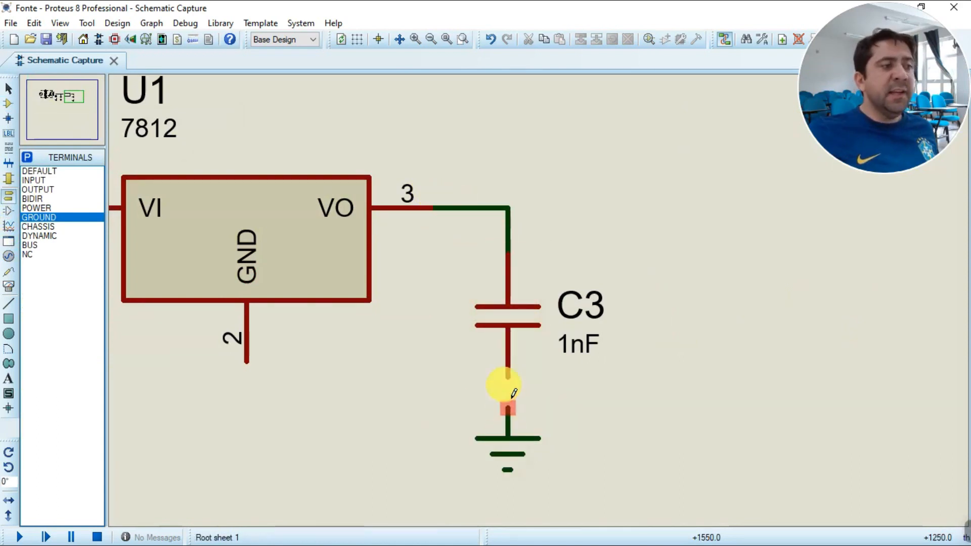
{"action": "left_click", "coordinate": [507, 407]}
{"action": "left_click", "coordinate": [508, 378]}
{"action": "left_click", "coordinate": [514, 439]}
{"action": "left_click_drag", "start_coordinate": [514, 448], "coordinate": [514, 431]}
{"action": "left_click", "coordinate": [463, 394]}
Set the capacitance of C2 to 100nF
{"action": "scroll", "coordinate": [365, 322], "scroll_direction": "down", "scroll_amount": 2}
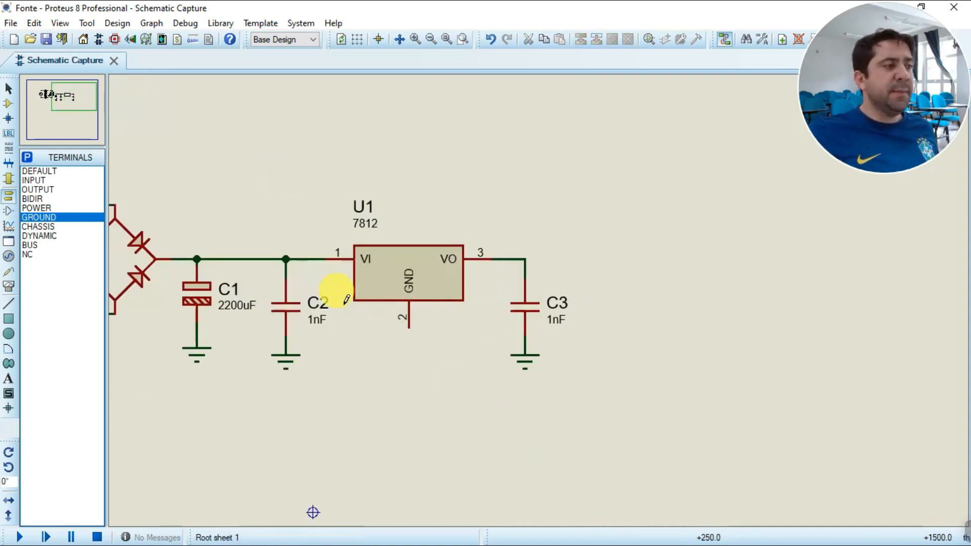
{"action": "scroll", "coordinate": [340, 292], "scroll_direction": "up", "scroll_amount": 1}
{"action": "double_click", "coordinate": [456, 297]}
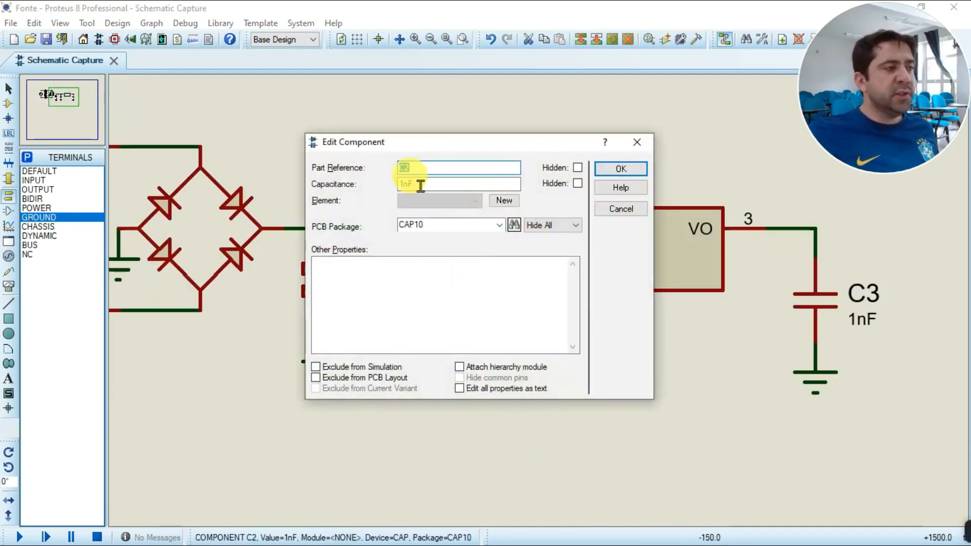
{"action": "left_click", "coordinate": [403, 185]}
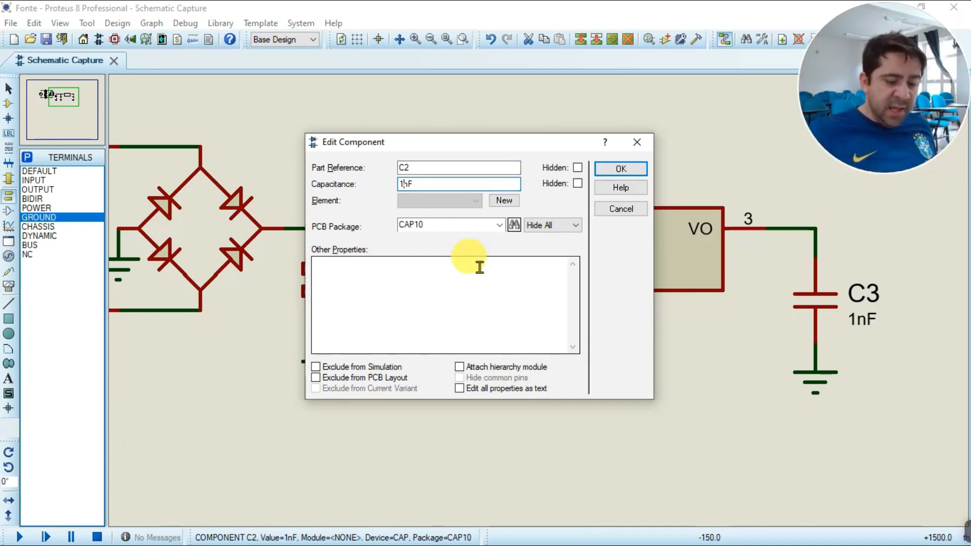
{"action": "type", "text": "00"}
{"action": "left_click", "coordinate": [620, 169]}
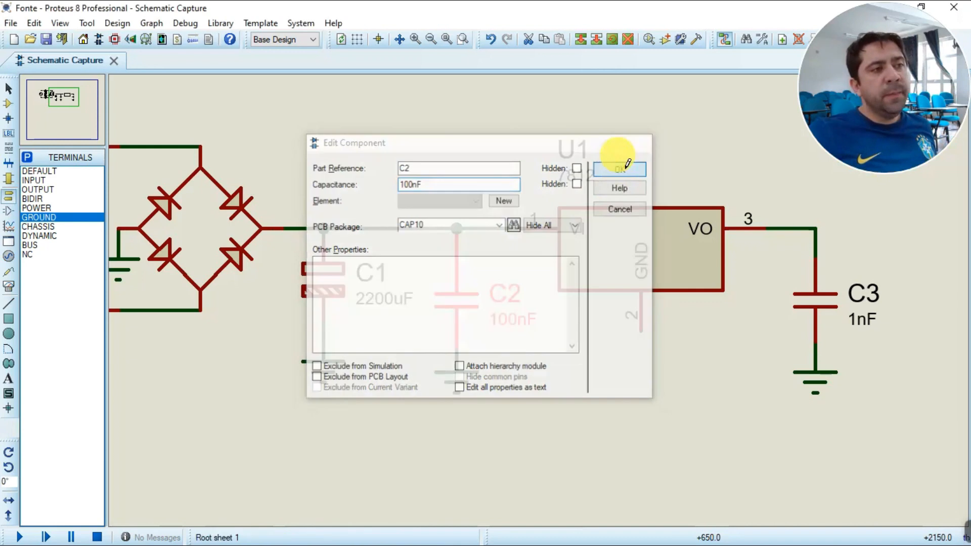
Set the capacitance of C3 to 100nF
{"action": "double_click", "coordinate": [827, 303]}
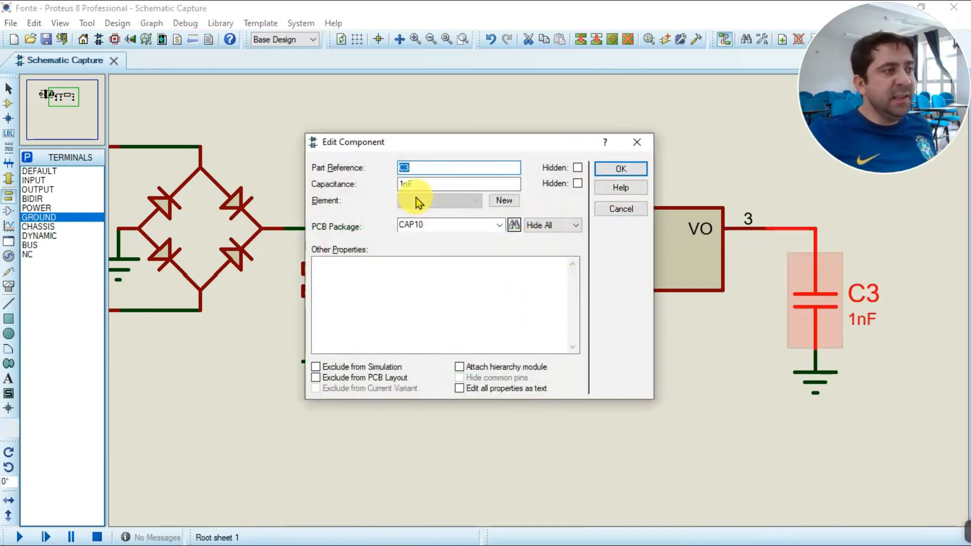
{"action": "left_click", "coordinate": [402, 183]}
{"action": "type", "text": "00"}
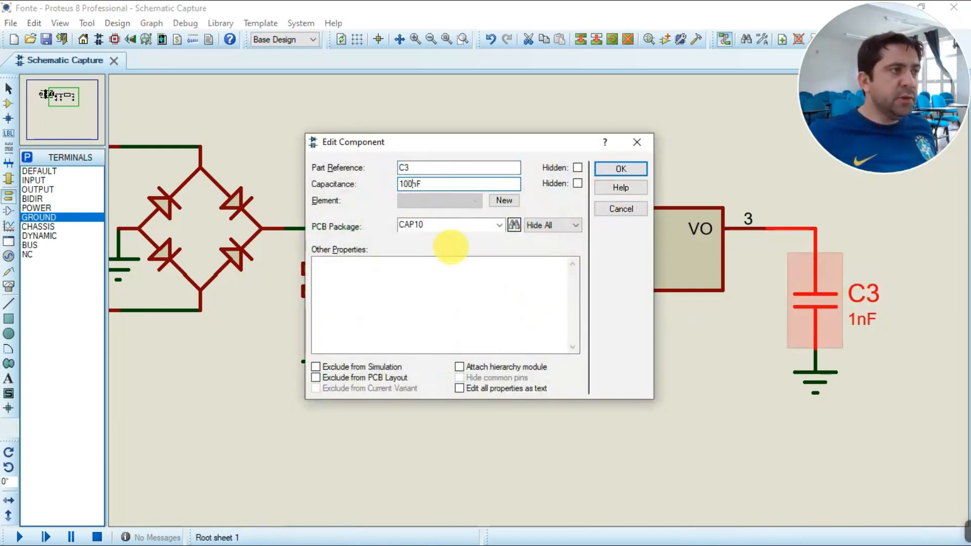
{"action": "left_click", "coordinate": [620, 170]}
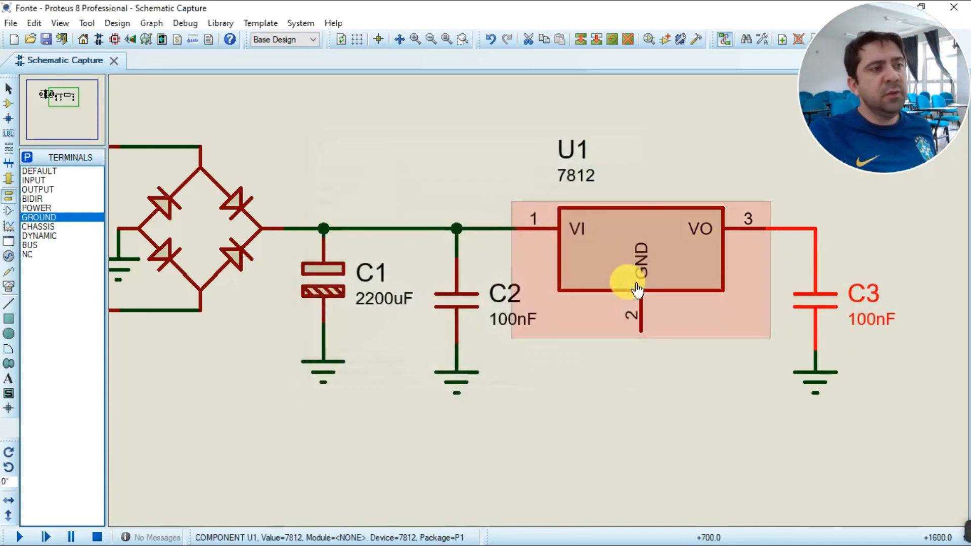
Place a ground terminal below the 7812 and connect it to the regulator's GND pin
{"action": "left_click", "coordinate": [641, 382]}
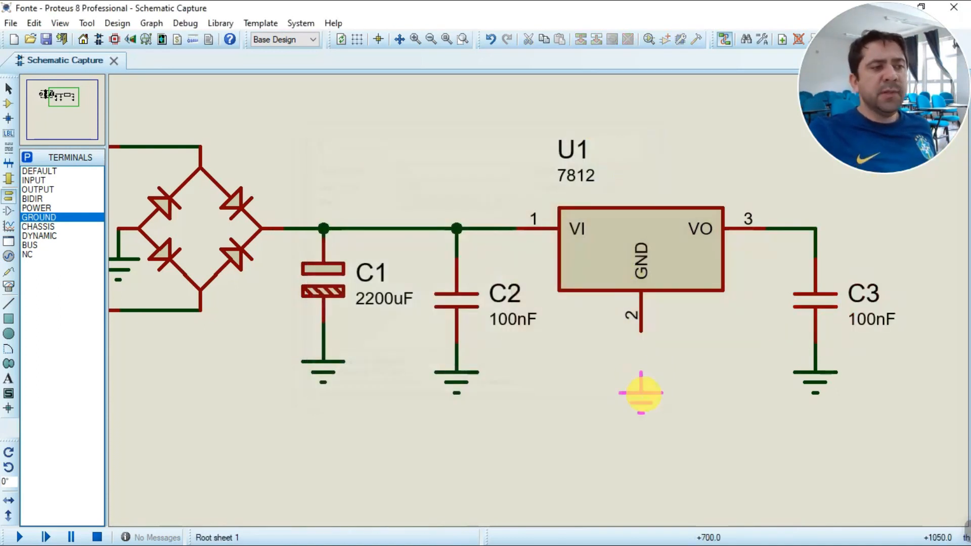
{"action": "left_click", "coordinate": [641, 361]}
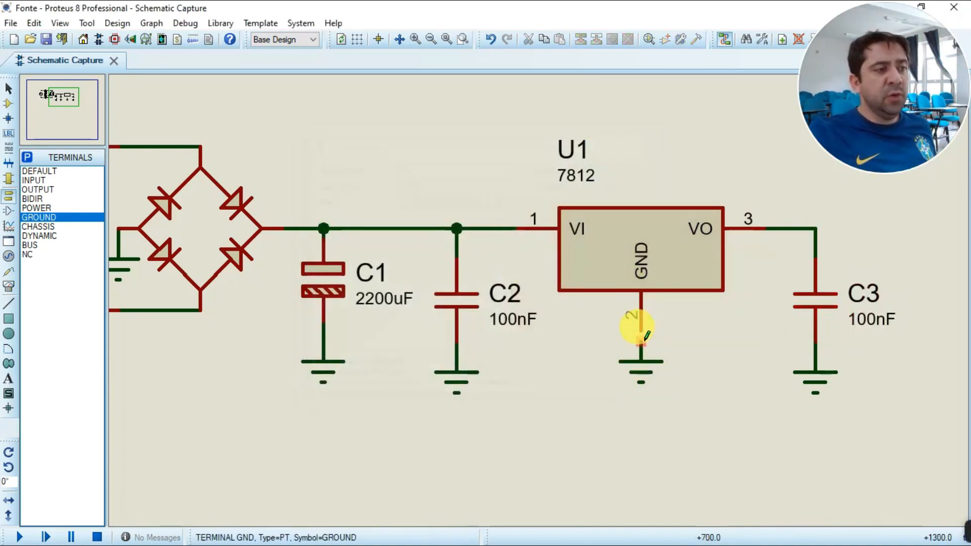
Place a DC voltmeter from the virtual instruments beyond C3 on the regulator's output side
{"action": "scroll", "coordinate": [538, 326], "scroll_direction": "down", "scroll_amount": 2}
{"action": "scroll", "coordinate": [531, 282], "scroll_direction": "up", "scroll_amount": 2}
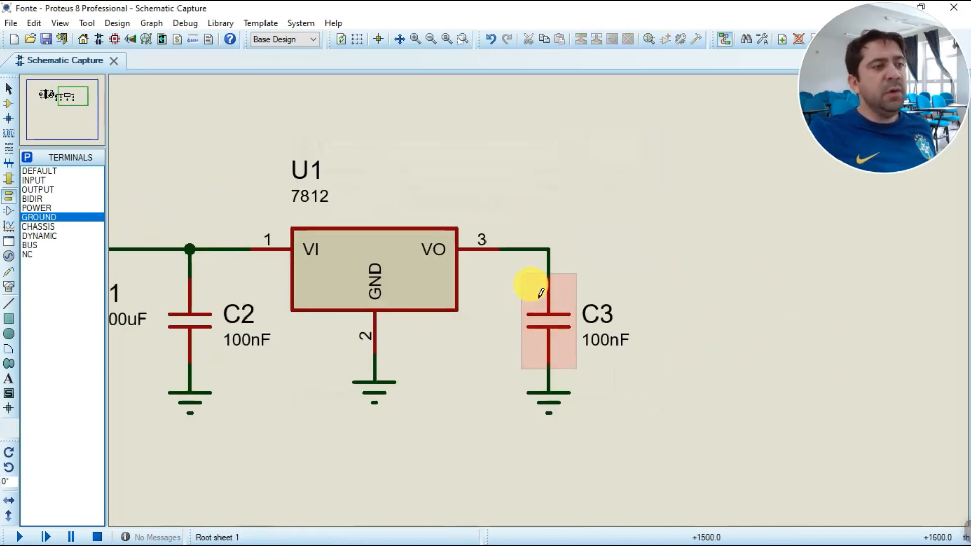
{"action": "left_click", "coordinate": [9, 256]}
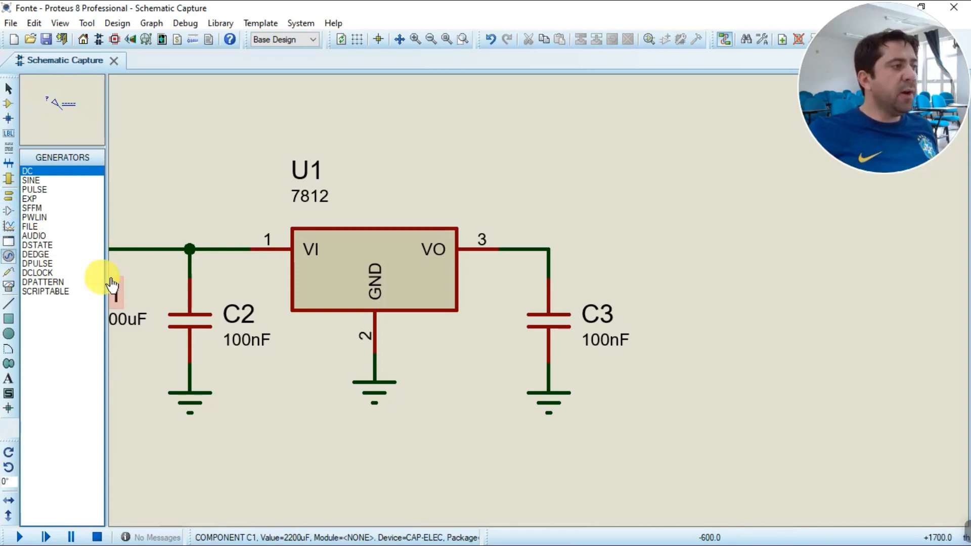
{"action": "left_click", "coordinate": [8, 287]}
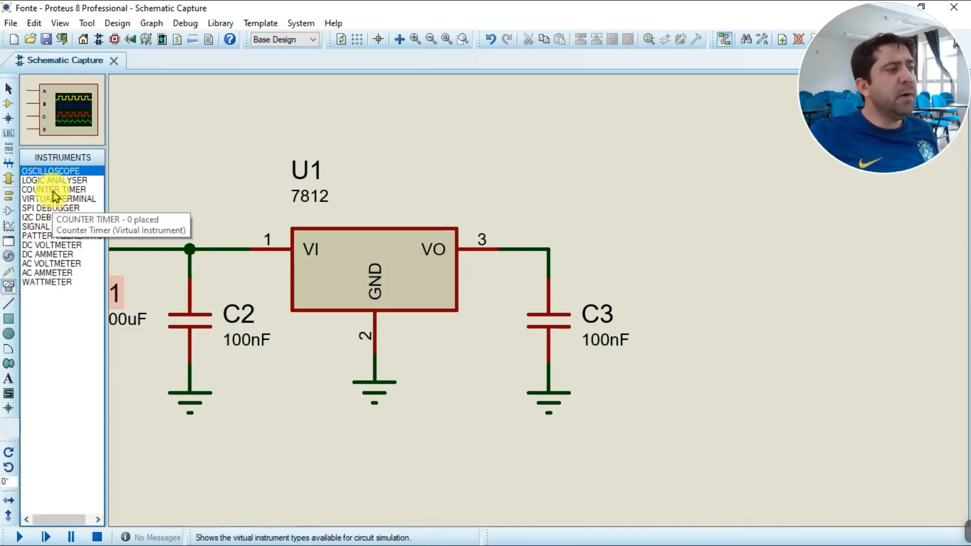
{"action": "left_click", "coordinate": [44, 245]}
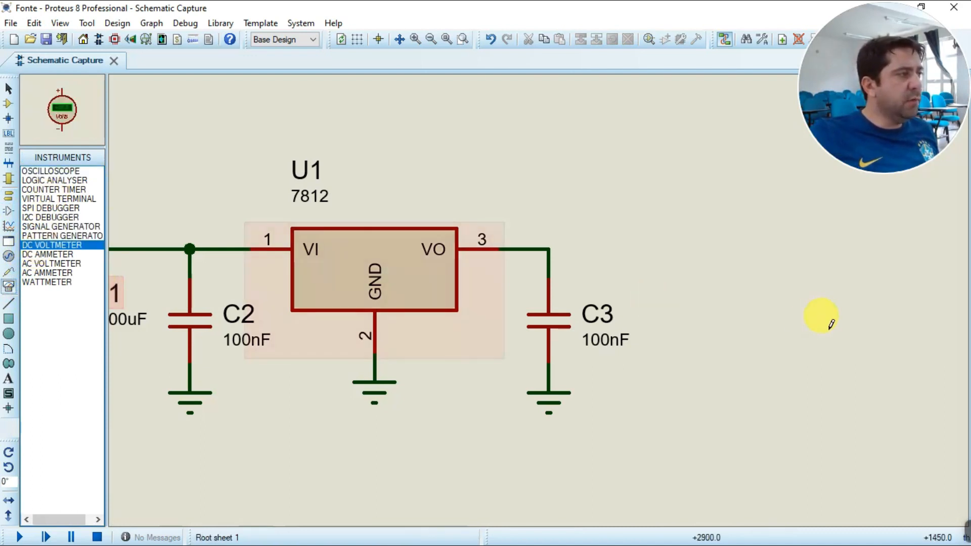
{"action": "left_click", "coordinate": [723, 330]}
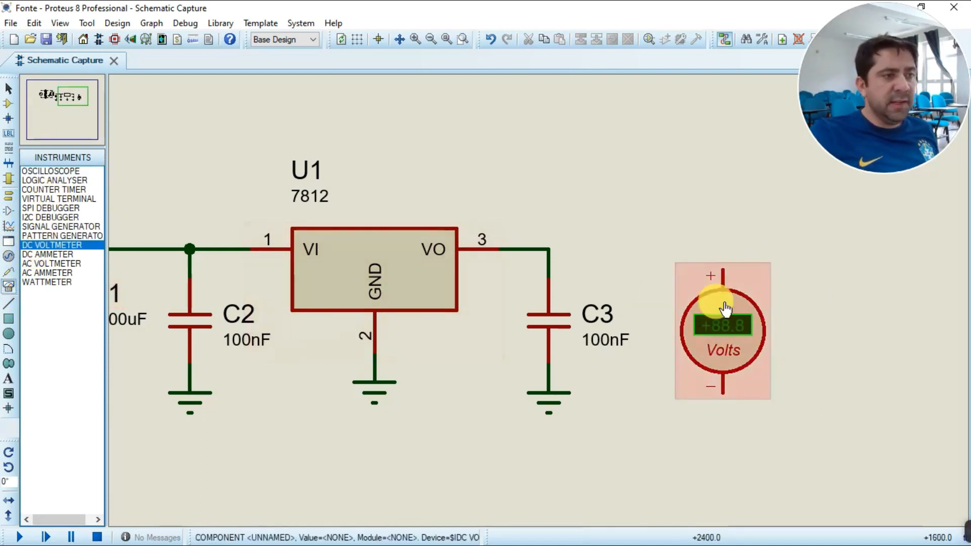
Wire the voltmeter's positive pin to the 7812 output line and connect its negative pin to a new ground terminal
{"action": "left_click", "coordinate": [724, 264]}
{"action": "left_click", "coordinate": [549, 249]}
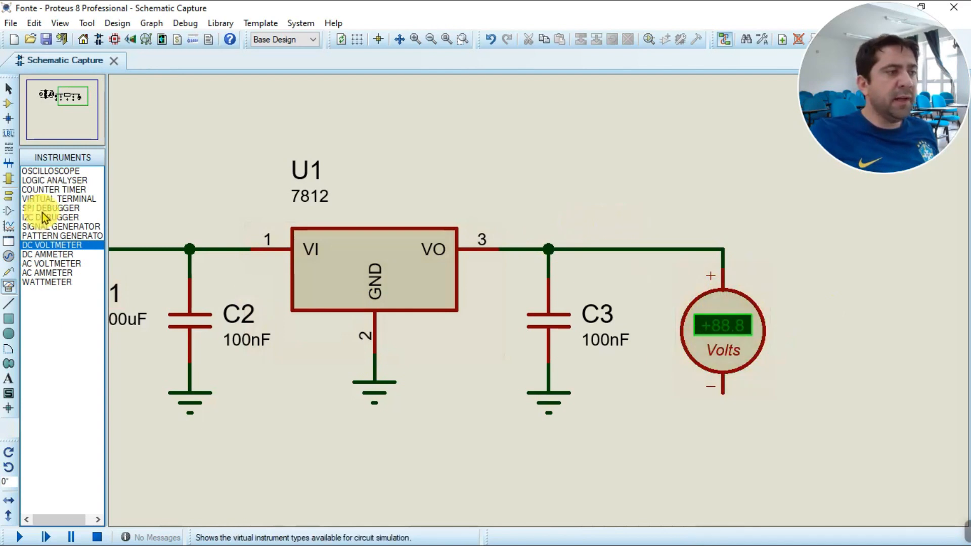
{"action": "left_click", "coordinate": [9, 195]}
{"action": "left_click", "coordinate": [722, 434]}
{"action": "left_click", "coordinate": [723, 412]}
{"action": "left_click", "coordinate": [722, 394]}
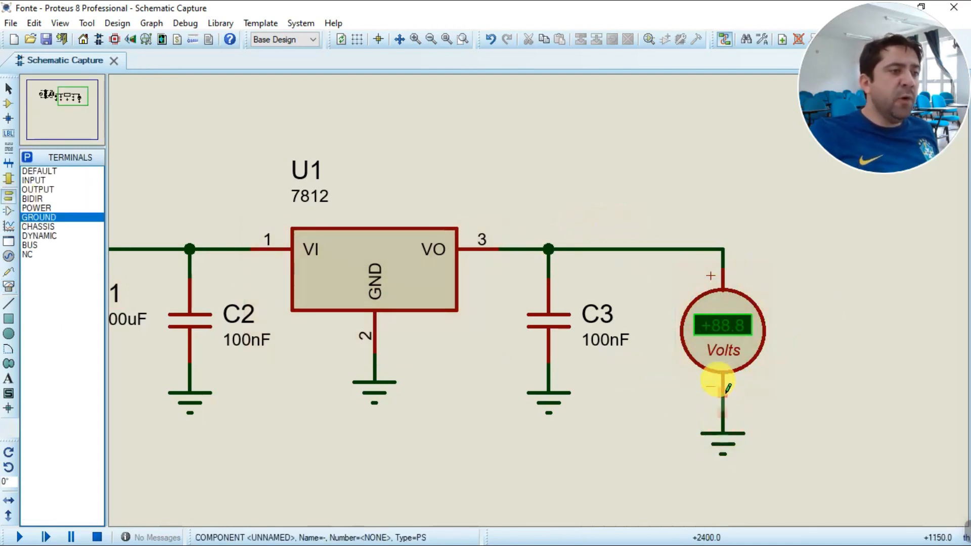
Duplicate the 7812 stage with its two 100nF capacitors, grounds and DC voltmeter, and place the copy directly below the original
{"action": "scroll", "coordinate": [622, 357], "scroll_direction": "down", "scroll_amount": 3}
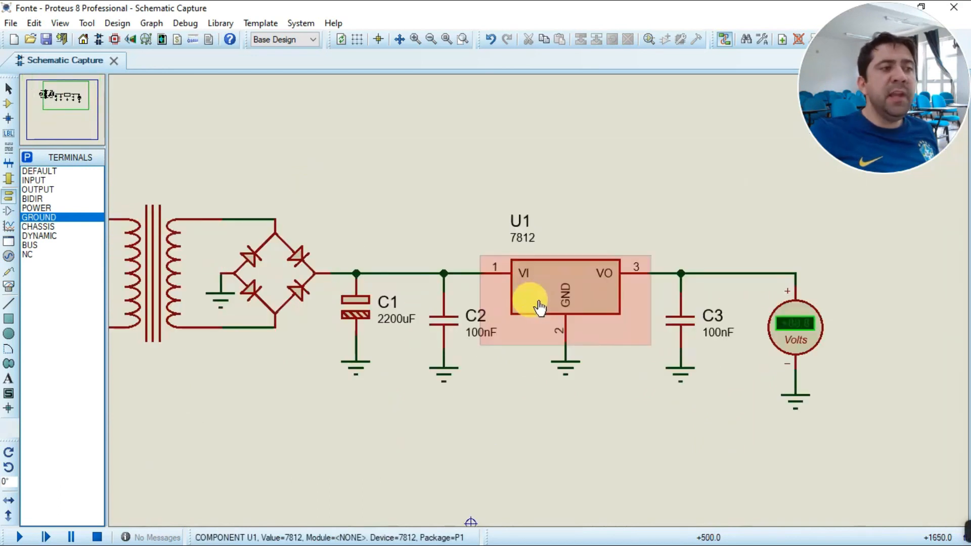
{"action": "left_click_drag", "start_coordinate": [410, 186], "coordinate": [883, 483]}
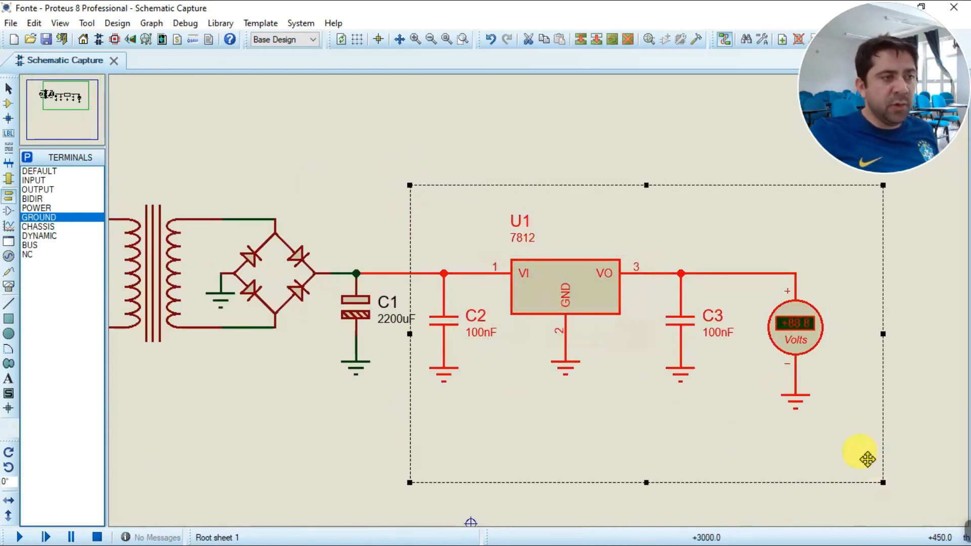
{"action": "left_click", "coordinate": [580, 41]}
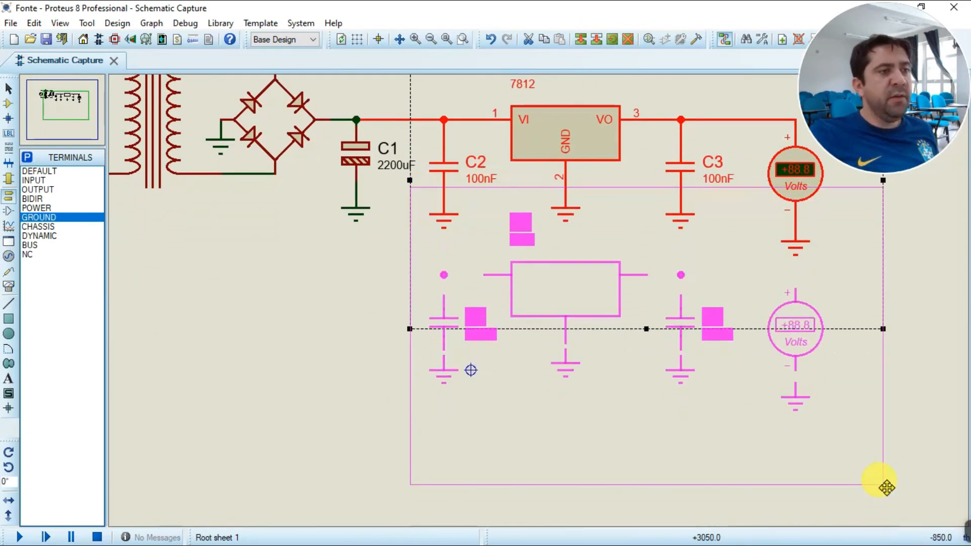
{"action": "left_click", "coordinate": [878, 487]}
{"action": "right_click", "coordinate": [637, 511]}
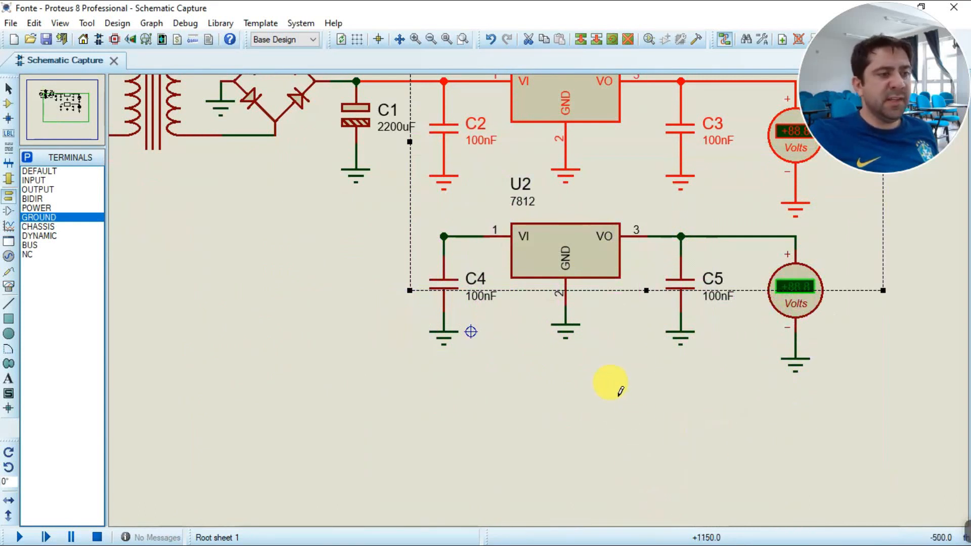
{"action": "left_click", "coordinate": [262, 358]}
Move both regulator stages together slightly farther away from C1
{"action": "scroll", "coordinate": [268, 355], "scroll_direction": "down", "scroll_amount": 1}
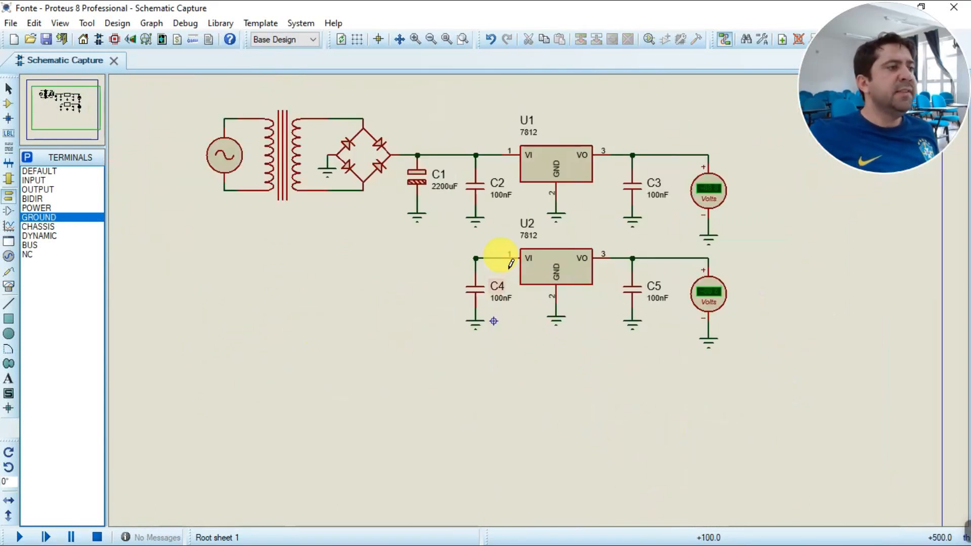
{"action": "scroll", "coordinate": [549, 231], "scroll_direction": "up", "scroll_amount": 1}
{"action": "scroll", "coordinate": [540, 294], "scroll_direction": "up", "scroll_amount": 1}
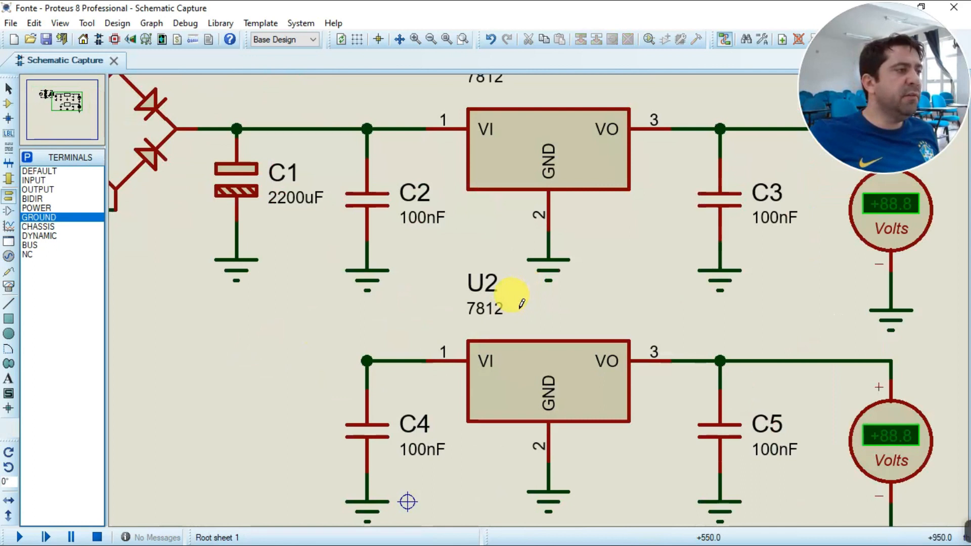
{"action": "scroll", "coordinate": [522, 302], "scroll_direction": "down", "scroll_amount": 1}
{"action": "left_click_drag", "start_coordinate": [427, 162], "coordinate": [774, 477]}
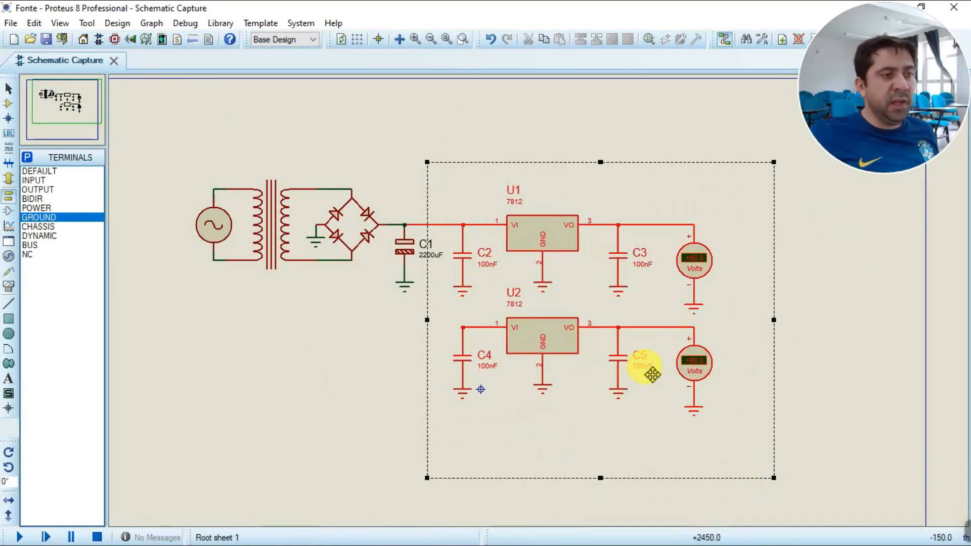
{"action": "mouse_move", "coordinate": [553, 335]}
{"action": "left_mouse_down"}
{"action": "mouse_move", "coordinate": [572, 344]}
{"action": "mouse_move", "coordinate": [566, 332]}
{"action": "left_mouse_up"}
{"action": "left_click", "coordinate": [361, 358]}
Wire the input node at C4 up to the rectified supply line between C1 and C2
{"action": "scroll", "coordinate": [613, 288], "scroll_direction": "up", "scroll_amount": 1}
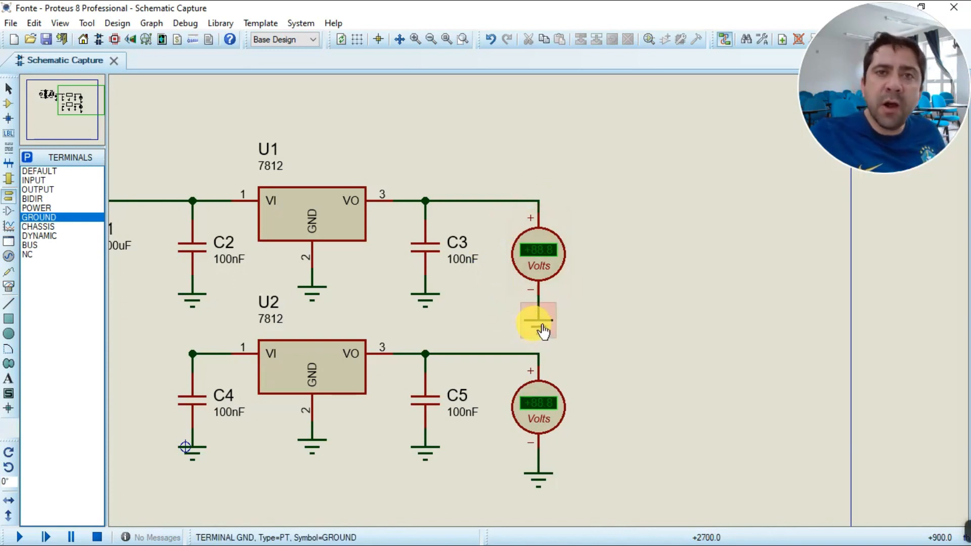
{"action": "scroll", "coordinate": [543, 331], "scroll_direction": "down", "scroll_amount": 2}
{"action": "scroll", "coordinate": [589, 325], "scroll_direction": "up", "scroll_amount": 3}
{"action": "left_click", "coordinate": [607, 368]}
{"action": "left_click", "coordinate": [528, 143]}
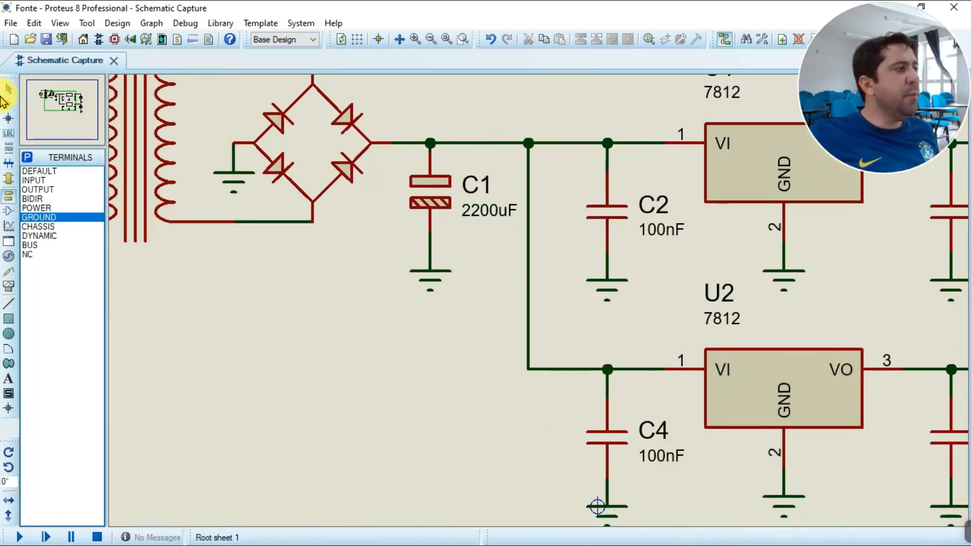
Find the 7805 regulator in the ANALOG library and add it to the device list
{"action": "left_click", "coordinate": [6, 104]}
{"action": "left_click", "coordinate": [27, 157]}
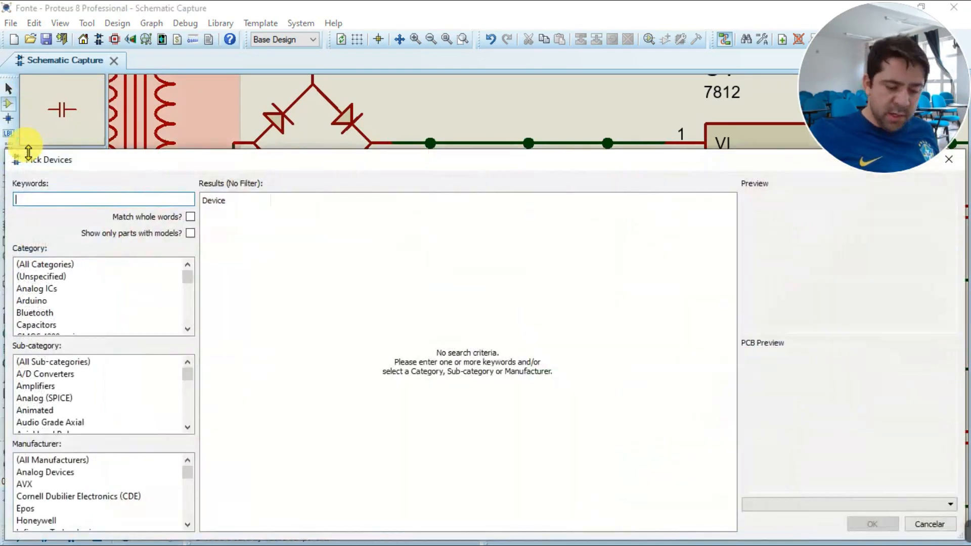
{"action": "type", "text": "70"}
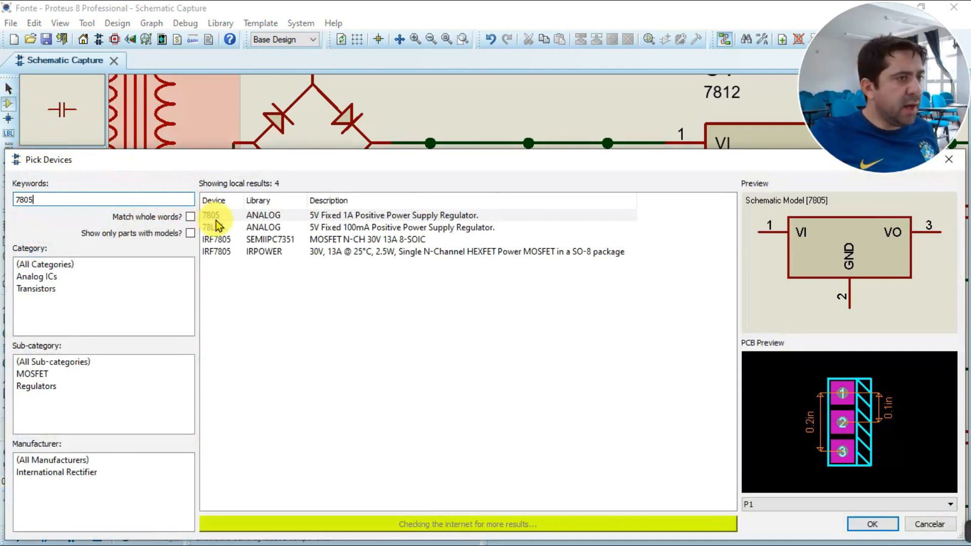
{"action": "left_click", "coordinate": [216, 221]}
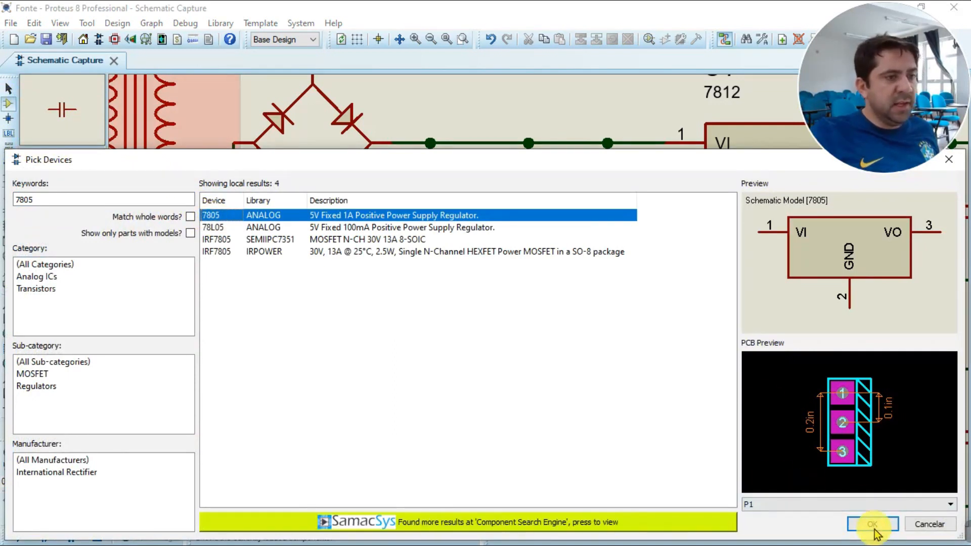
{"action": "left_click", "coordinate": [872, 524]}
Replace the lower 7812 with the 7805, aligning it with the ground and wiring its input to C4 and output to C5
{"action": "key", "text": "Delete"}
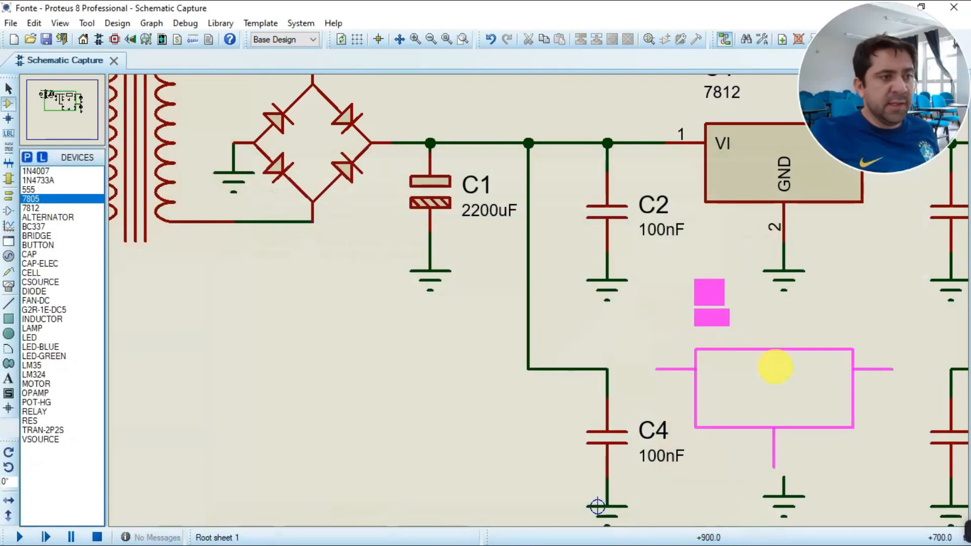
{"action": "left_click", "coordinate": [784, 377]}
{"action": "left_click_drag", "start_coordinate": [773, 391], "coordinate": [773, 383]}
{"action": "left_click", "coordinate": [673, 369]}
{"action": "left_click", "coordinate": [606, 369]}
{"action": "left_click", "coordinate": [903, 369]}
{"action": "left_click", "coordinate": [950, 369]}
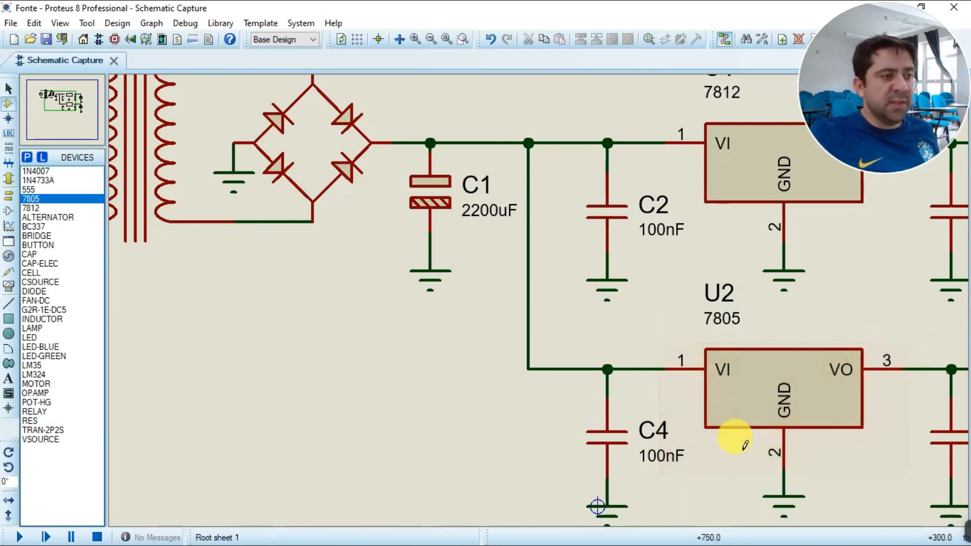
Review the wiring of both regulator branches, from the rectified supply line to the output voltmeters
{"action": "scroll", "coordinate": [682, 401], "scroll_direction": "down", "scroll_amount": 1}
{"action": "scroll", "coordinate": [701, 425], "scroll_direction": "up", "scroll_amount": 2}
{"action": "left_click", "coordinate": [536, 318]}
{"action": "mouse_move", "coordinate": [537, 318]}
{"action": "left_mouse_down"}
{"action": "mouse_move", "coordinate": [538, 359]}
{"action": "mouse_move", "coordinate": [543, 330]}
{"action": "left_mouse_up"}
{"action": "left_click", "coordinate": [434, 341]}
{"action": "scroll", "coordinate": [438, 339], "scroll_direction": "down", "scroll_amount": 4}
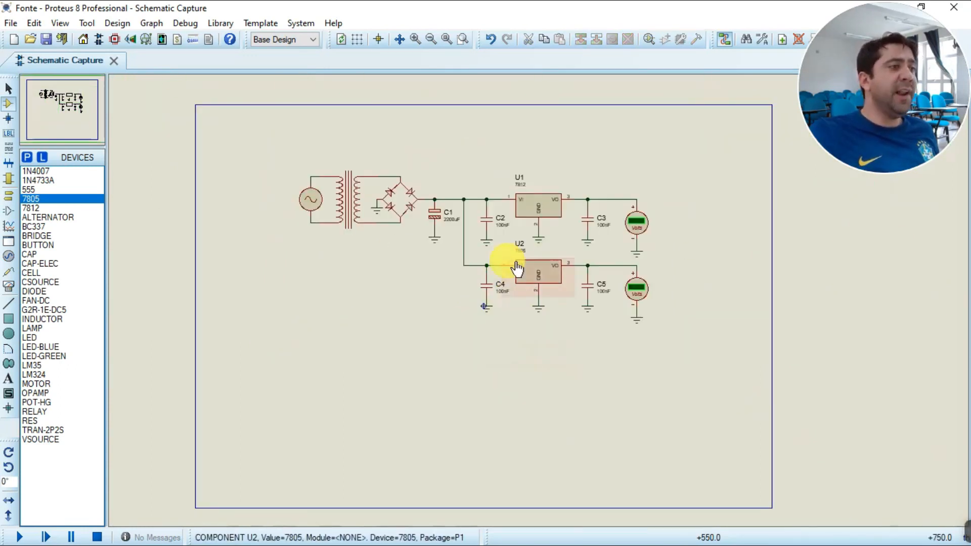
{"action": "scroll", "coordinate": [516, 267], "scroll_direction": "up", "scroll_amount": 3}
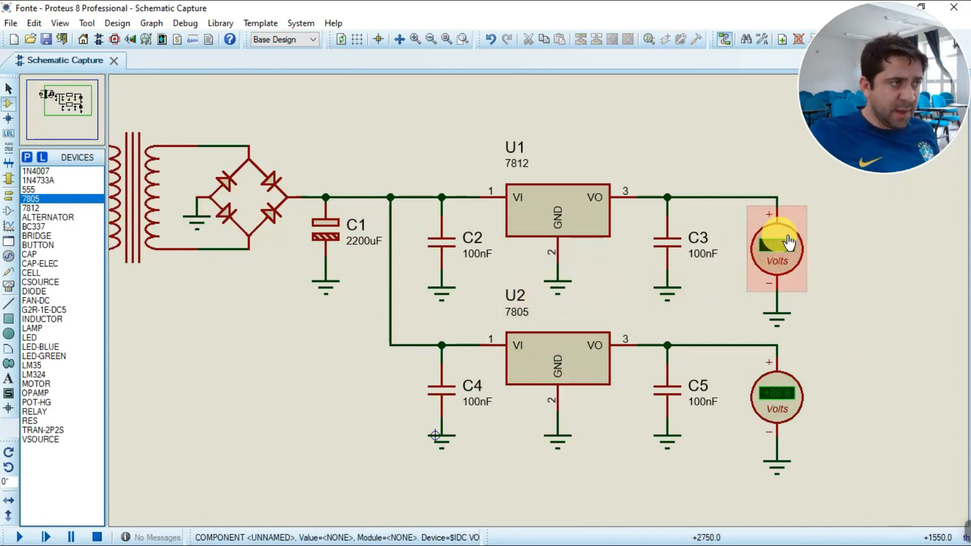
{"action": "scroll", "coordinate": [498, 271], "scroll_direction": "down", "scroll_amount": 3}
{"action": "scroll", "coordinate": [537, 293], "scroll_direction": "up", "scroll_amount": 2}
{"action": "scroll", "coordinate": [540, 295], "scroll_direction": "up", "scroll_amount": 1}
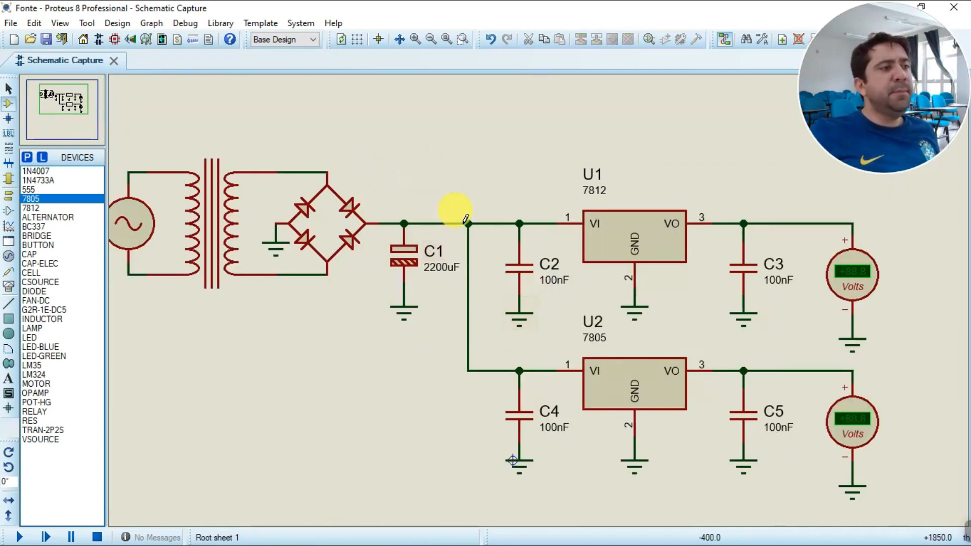
{"action": "scroll", "coordinate": [487, 242], "scroll_direction": "down", "scroll_amount": 3}
{"action": "scroll", "coordinate": [505, 297], "scroll_direction": "up", "scroll_amount": 1}
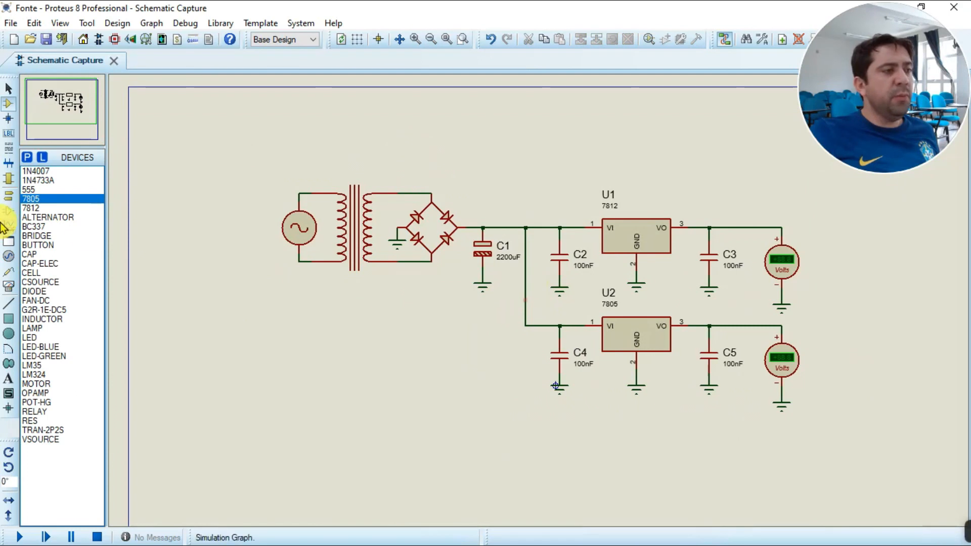
Place a third DC voltmeter in the empty area below C1
{"action": "left_click", "coordinate": [10, 196]}
{"action": "left_click", "coordinate": [10, 286]}
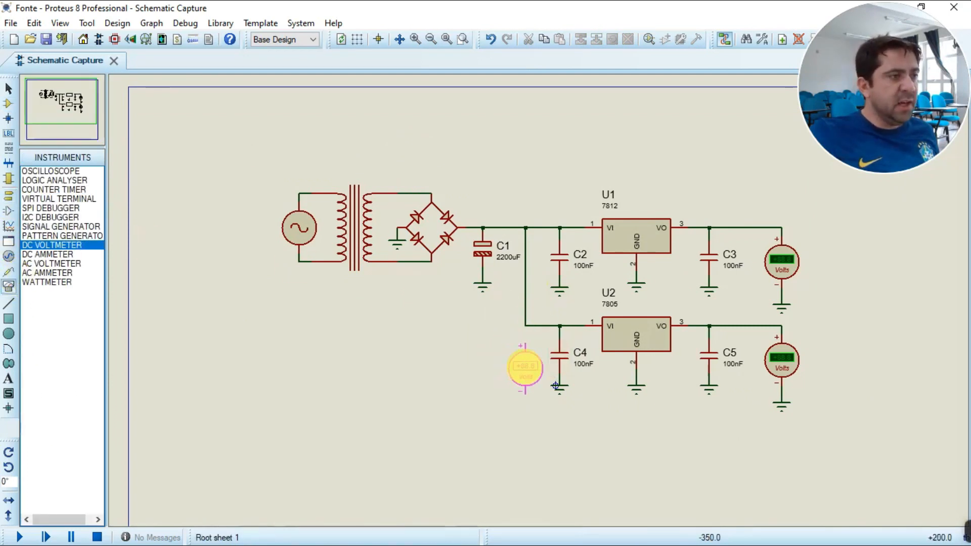
{"action": "left_click", "coordinate": [452, 346]}
Shift both regulator stages and their output voltmeters farther from C1 to make room on the supply line
{"action": "left_click_drag", "start_coordinate": [538, 185], "coordinate": [961, 449]}
{"action": "left_click_drag", "start_coordinate": [546, 342], "coordinate": [571, 341]}
{"action": "left_click", "coordinate": [402, 397]}
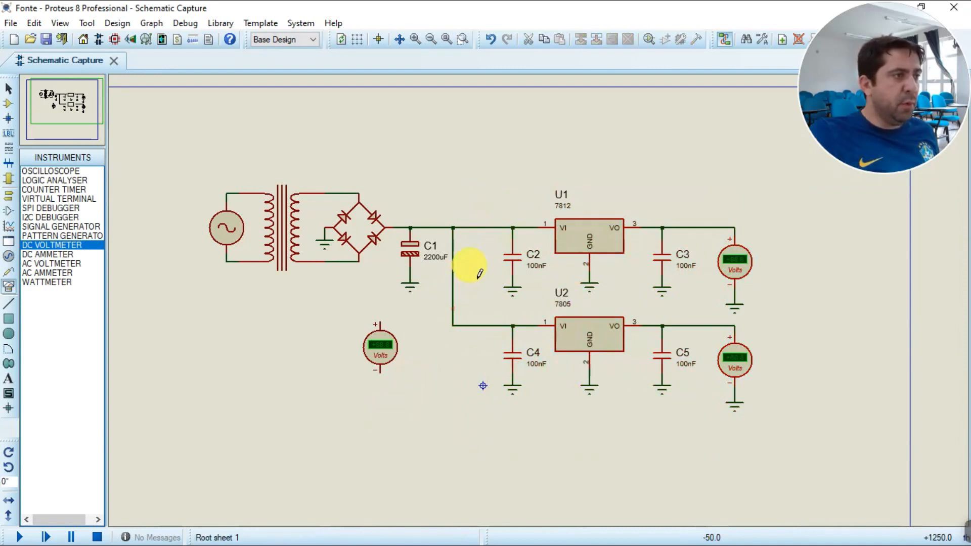
Move the vertical branch wire feeding the lower regulator closer to C2
{"action": "scroll", "coordinate": [479, 273], "scroll_direction": "up", "scroll_amount": 2}
{"action": "right_click", "coordinate": [474, 128]}
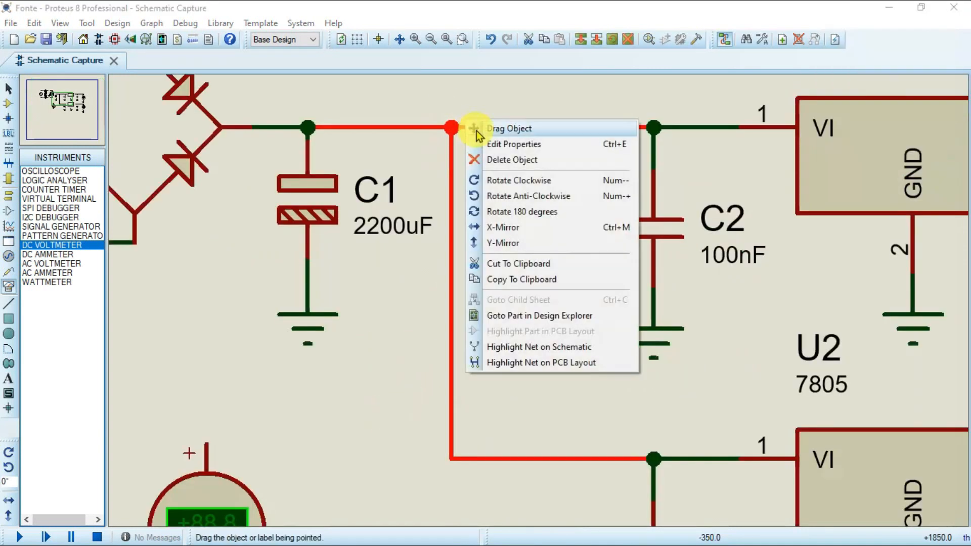
{"action": "left_click", "coordinate": [468, 128]}
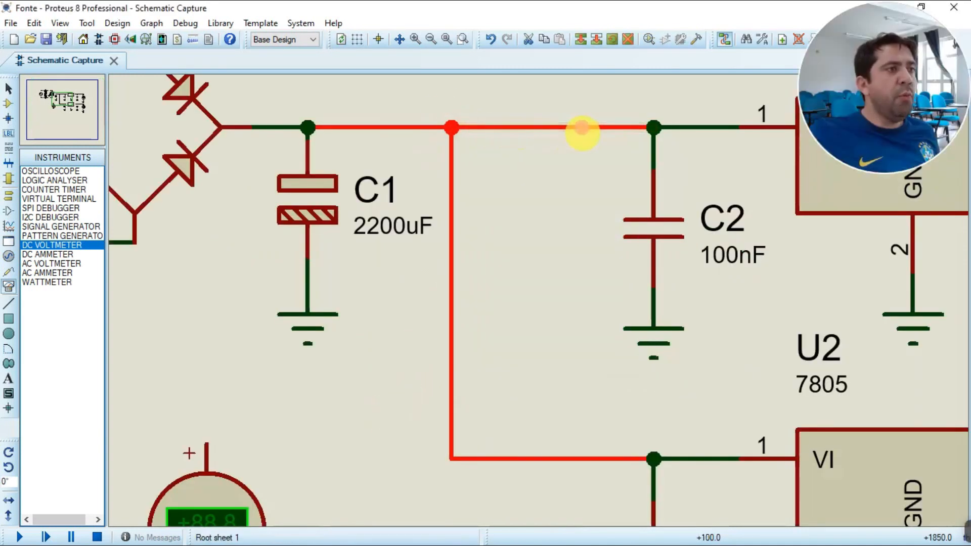
{"action": "left_click", "coordinate": [552, 130]}
{"action": "left_click", "coordinate": [405, 297]}
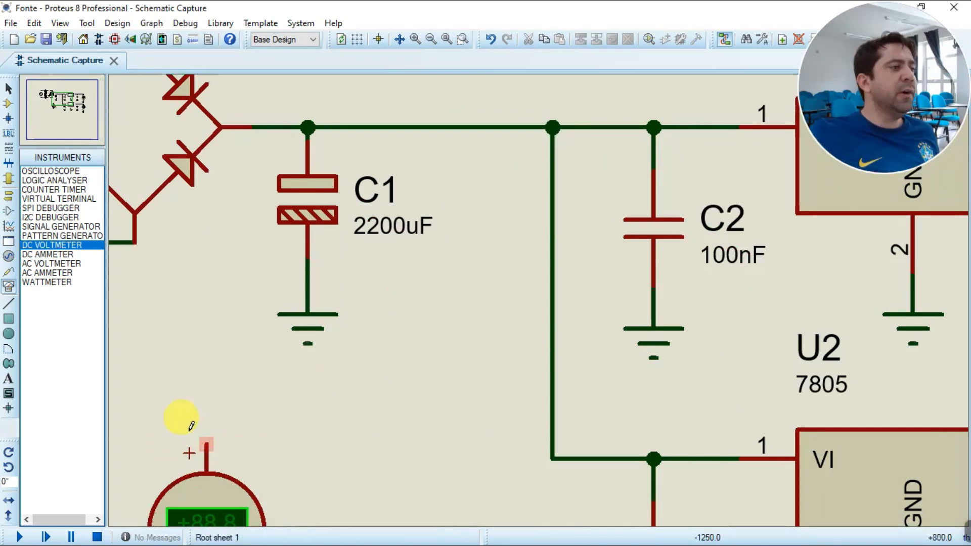
Move the new DC voltmeter into the gap between C1 and the vertical branch wire
{"action": "scroll", "coordinate": [190, 423], "scroll_direction": "down", "scroll_amount": 2}
{"action": "left_click_drag", "start_coordinate": [340, 332], "coordinate": [430, 459]}
{"action": "left_click_drag", "start_coordinate": [388, 404], "coordinate": [505, 280]}
{"action": "left_click", "coordinate": [425, 334]}
Move C1 and its ground slightly closer to the bridge rectifier
{"action": "scroll", "coordinate": [527, 201], "scroll_direction": "up", "scroll_amount": 1}
{"action": "left_click_drag", "start_coordinate": [537, 156], "coordinate": [634, 358]}
{"action": "left_click_drag", "start_coordinate": [576, 245], "coordinate": [567, 244]}
{"action": "left_click", "coordinate": [433, 397]}
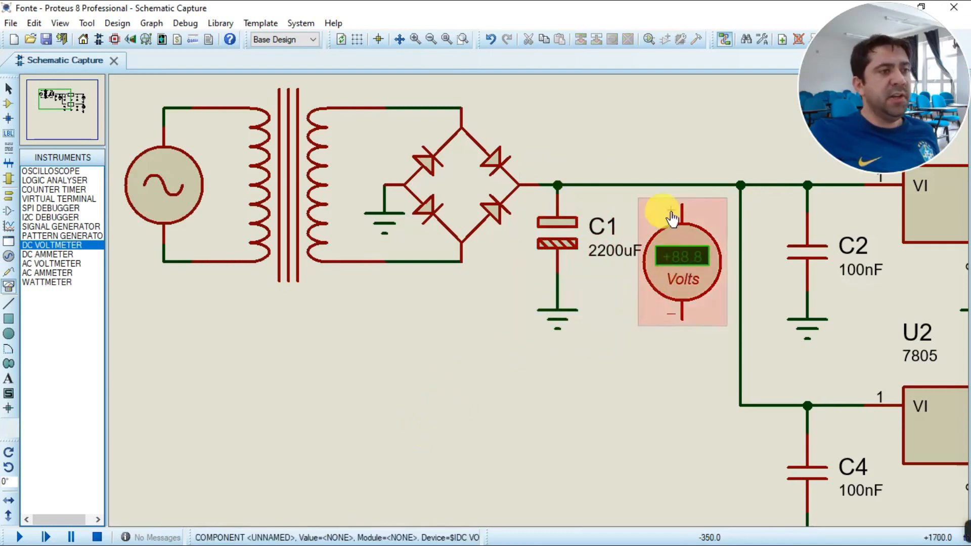
Shift both regulator stages, including the branch wire, farther away from the voltmeter beside C1
{"action": "scroll", "coordinate": [628, 314], "scroll_direction": "down", "scroll_amount": 3}
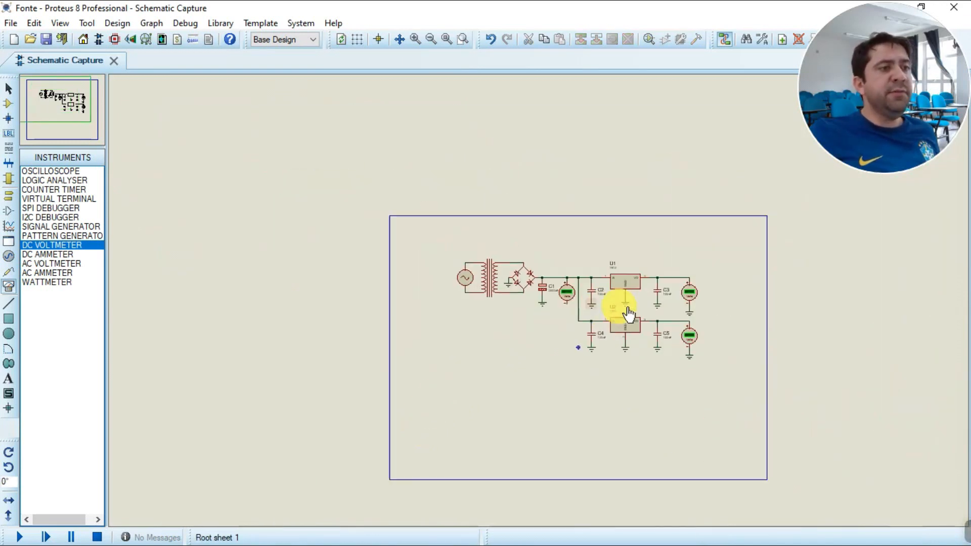
{"action": "scroll", "coordinate": [628, 314], "scroll_direction": "up", "scroll_amount": 3}
{"action": "left_click_drag", "start_coordinate": [438, 157], "coordinate": [794, 392]}
{"action": "left_click_drag", "start_coordinate": [578, 302], "coordinate": [595, 302]}
{"action": "left_click", "coordinate": [310, 374]}
Place a ground terminal below the voltmeter beside C1 and connect it to the meter's negative pin
{"action": "scroll", "coordinate": [426, 252], "scroll_direction": "up", "scroll_amount": 1}
{"action": "scroll", "coordinate": [540, 306], "scroll_direction": "up", "scroll_amount": 2}
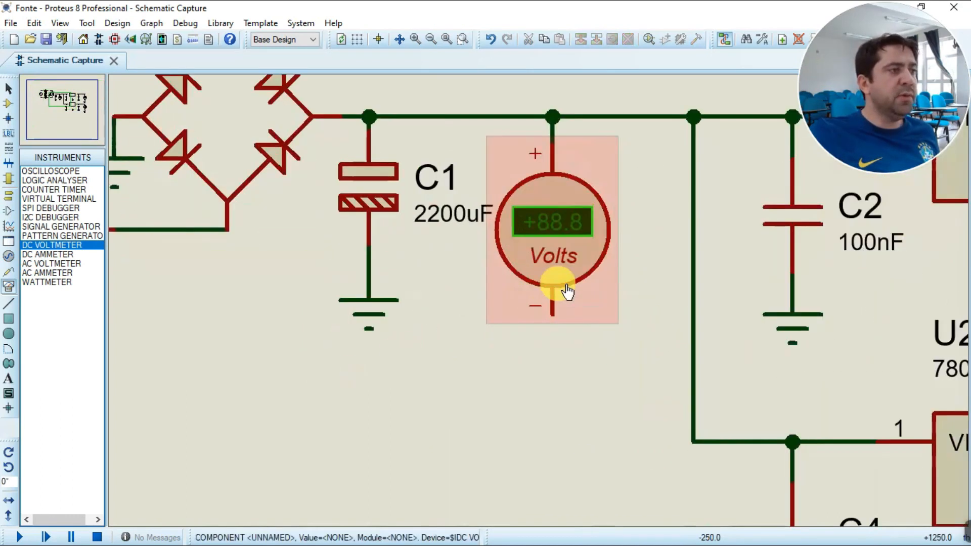
{"action": "left_click", "coordinate": [7, 197]}
{"action": "left_click", "coordinate": [552, 371]}
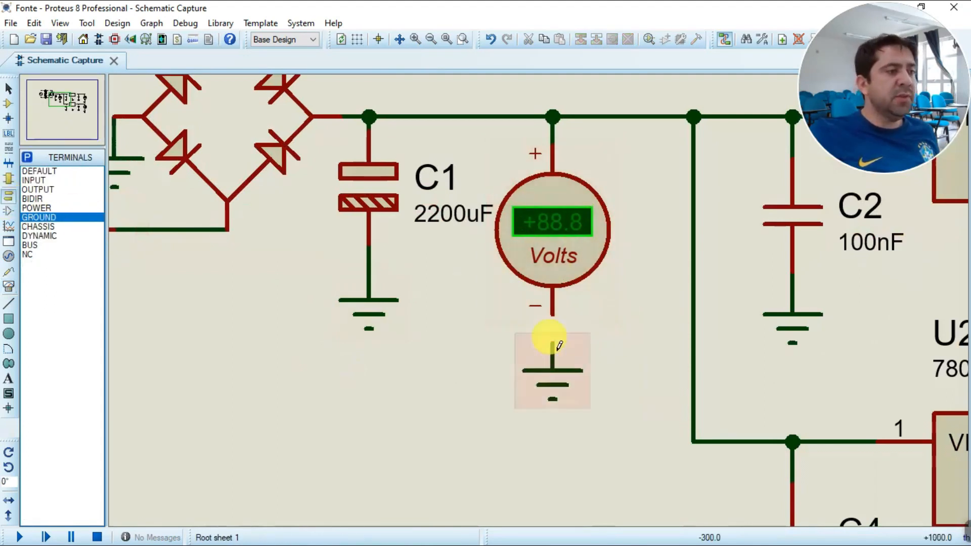
{"action": "scroll", "coordinate": [525, 301], "scroll_direction": "down", "scroll_amount": 3}
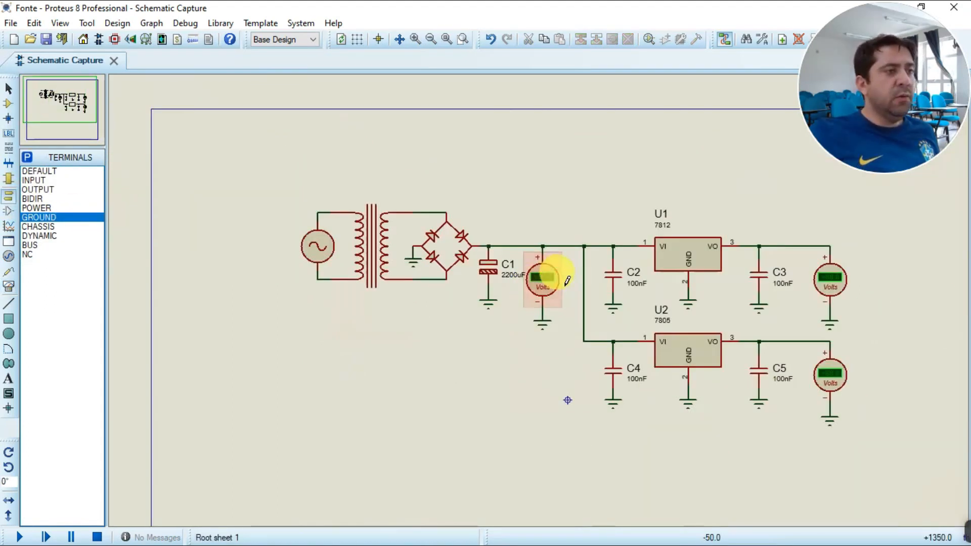
Try to change the transformer's primary inductance to 1H in its component properties
{"action": "scroll", "coordinate": [539, 293], "scroll_direction": "up", "scroll_amount": 1}
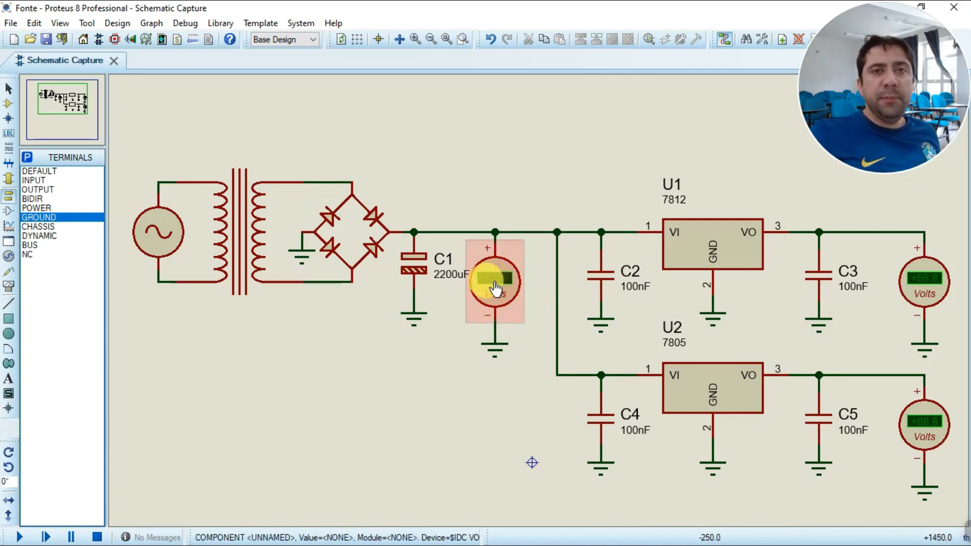
{"action": "left_click", "coordinate": [241, 225]}
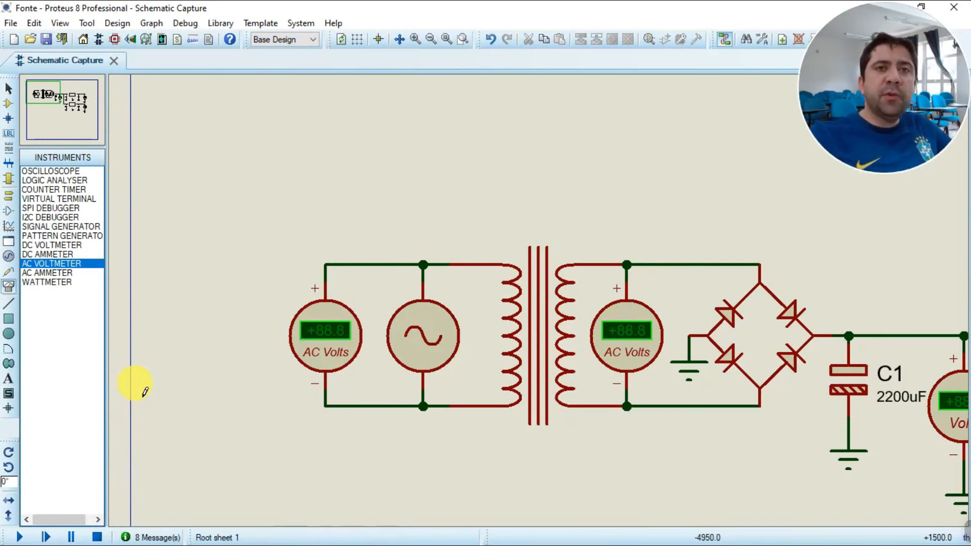
{"action": "double_click", "coordinate": [548, 287]}
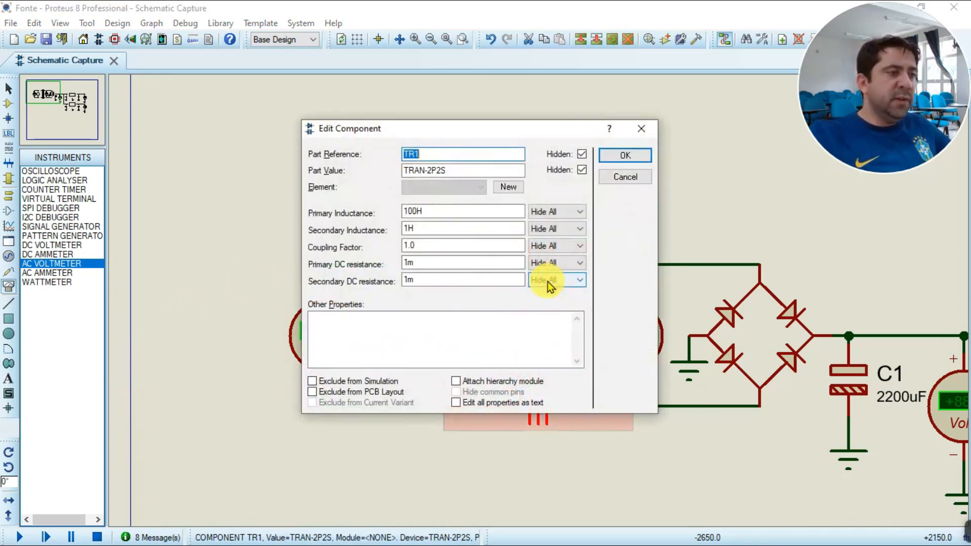
{"action": "left_click", "coordinate": [415, 211]}
{"action": "key", "text": "BackSpace"}
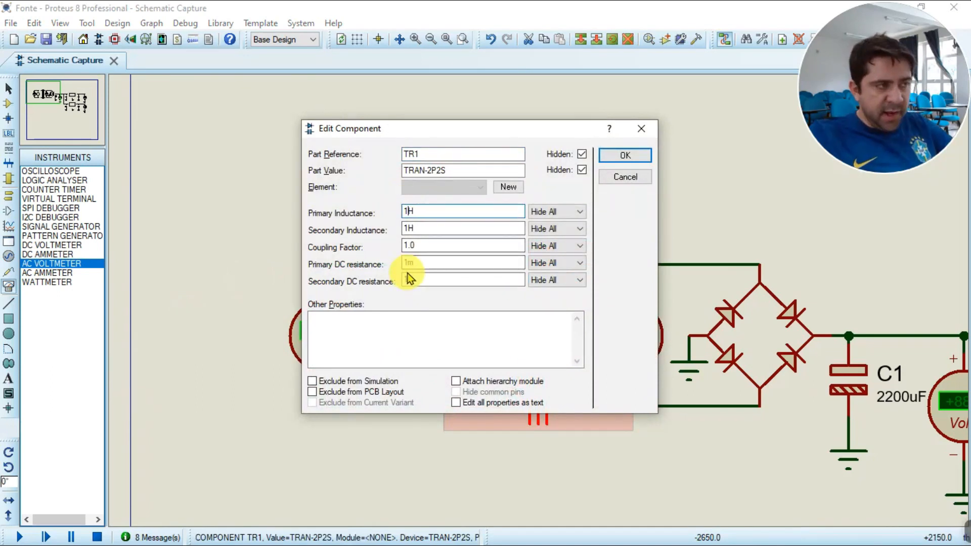
{"action": "left_click", "coordinate": [641, 128]}
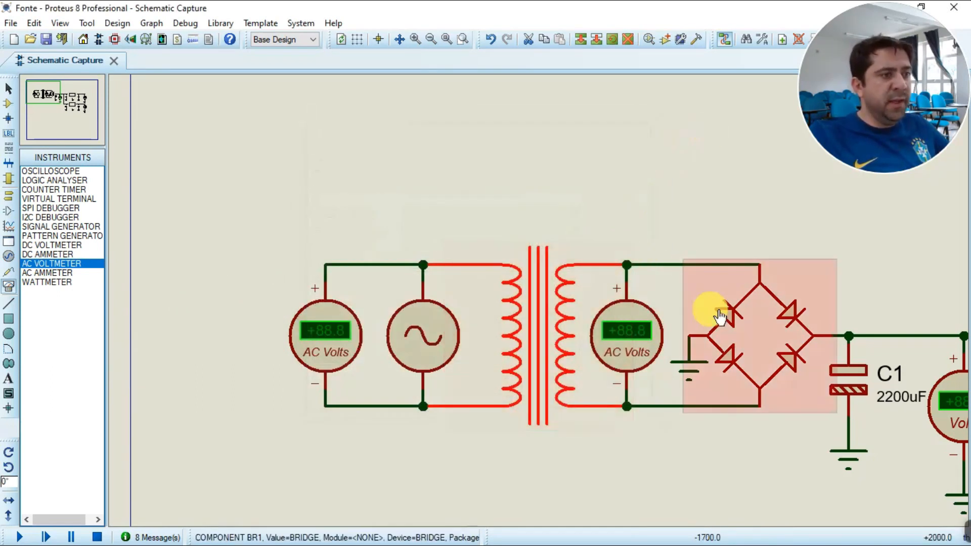
Set the transformer's primary inductance to 1H in its component properties
{"action": "double_click", "coordinate": [562, 320]}
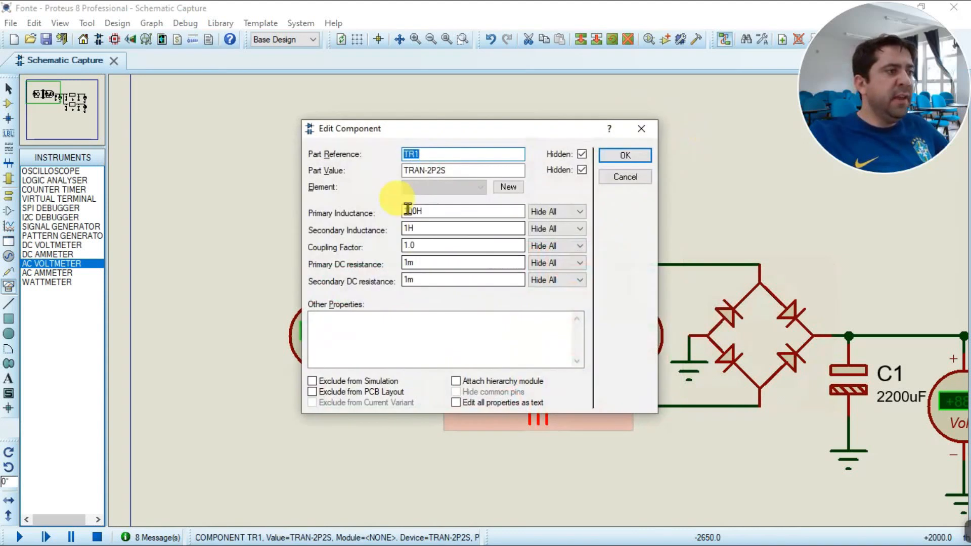
{"action": "left_click", "coordinate": [418, 211]}
{"action": "key", "text": "BackSpace"}
{"action": "left_click", "coordinate": [429, 211]}
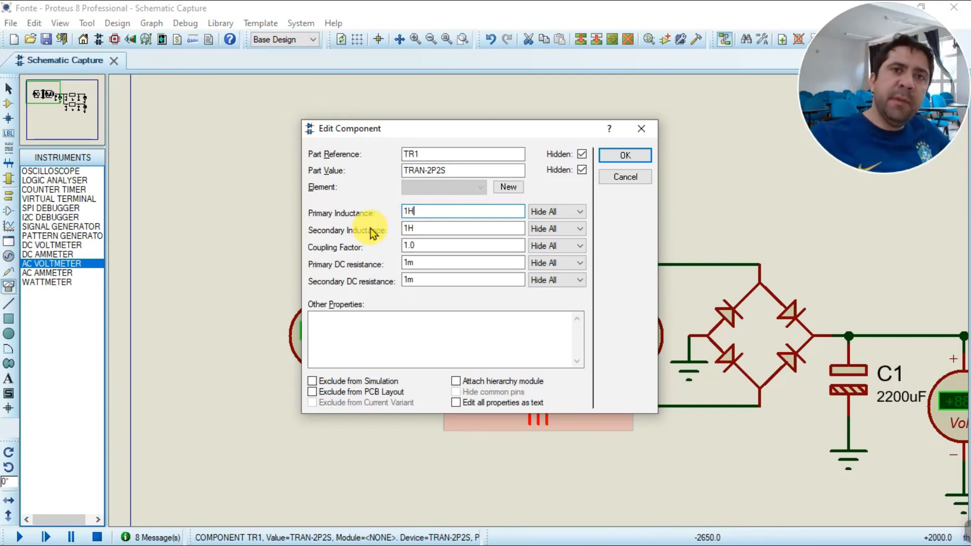
Compare the transformer's primary and secondary inductance settings and apply the component properties
{"action": "left_click_drag", "start_coordinate": [427, 211], "coordinate": [385, 227]}
{"action": "left_click", "coordinate": [427, 210]}
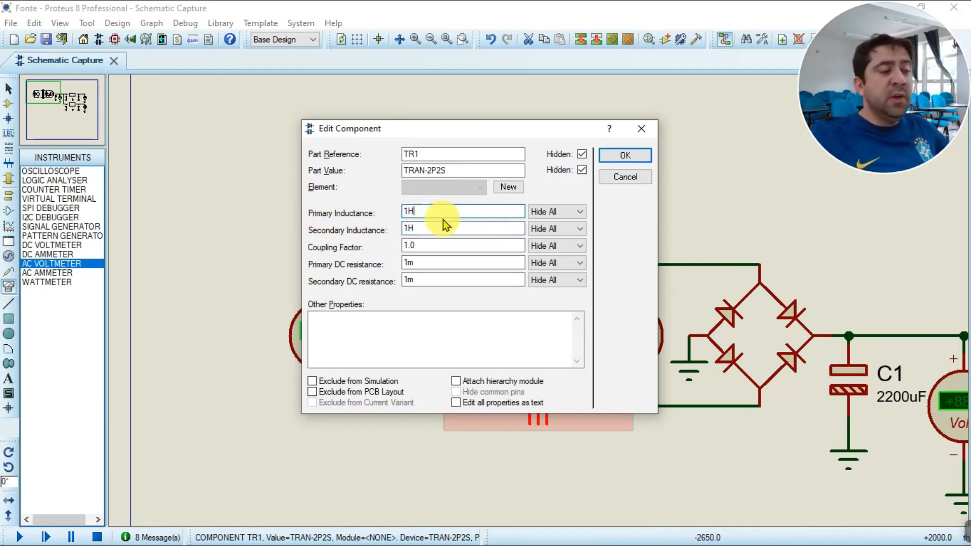
{"action": "left_click", "coordinate": [420, 228]}
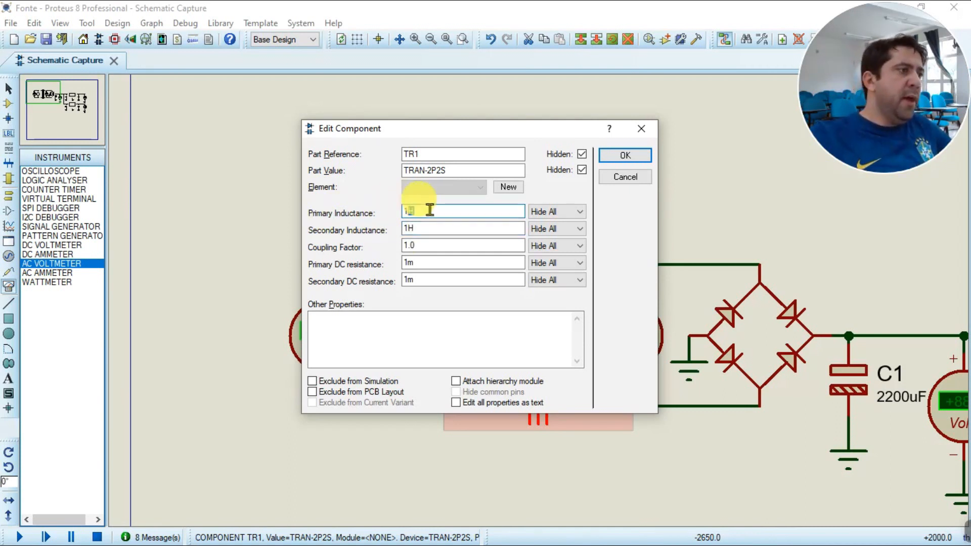
{"action": "left_click_drag", "start_coordinate": [422, 229], "coordinate": [395, 234]}
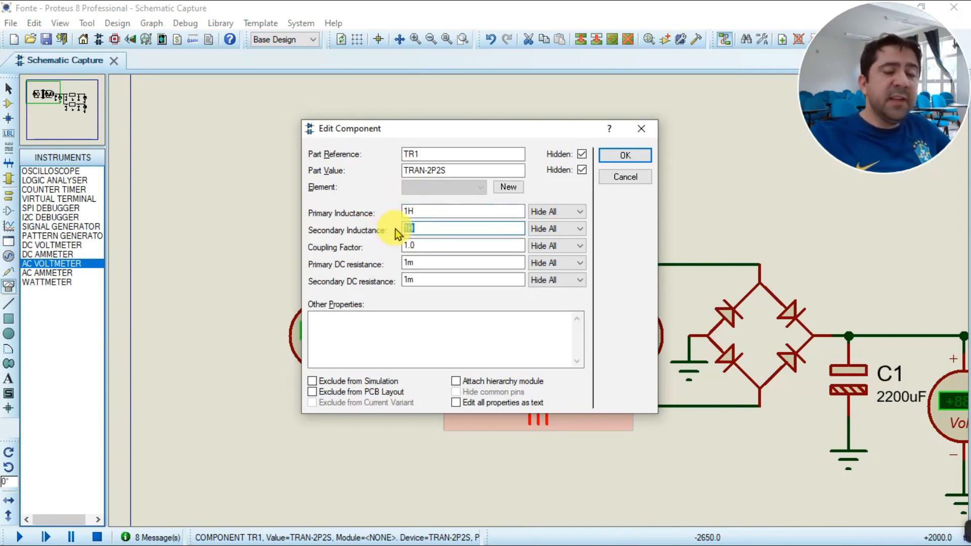
{"action": "left_click", "coordinate": [429, 209]}
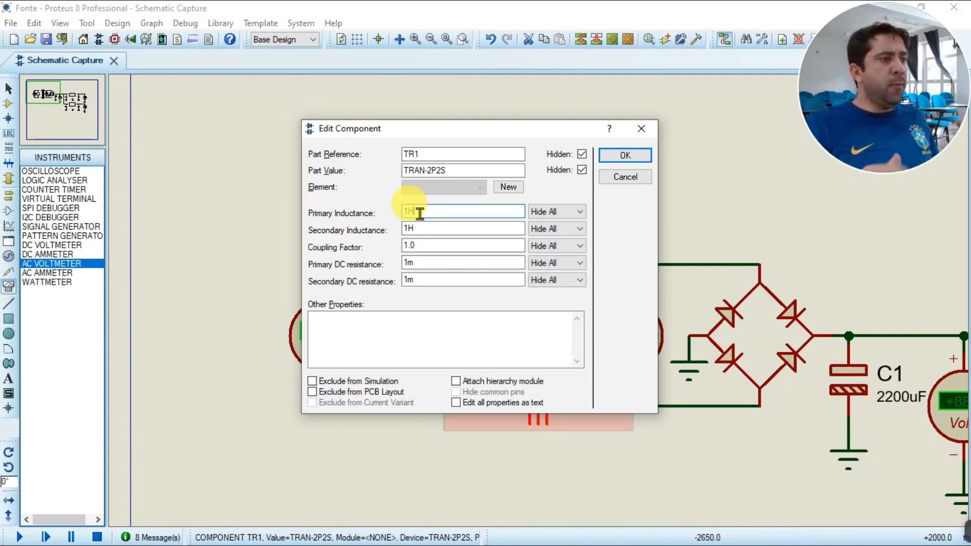
{"action": "left_click_drag", "start_coordinate": [509, 133], "coordinate": [747, 419]}
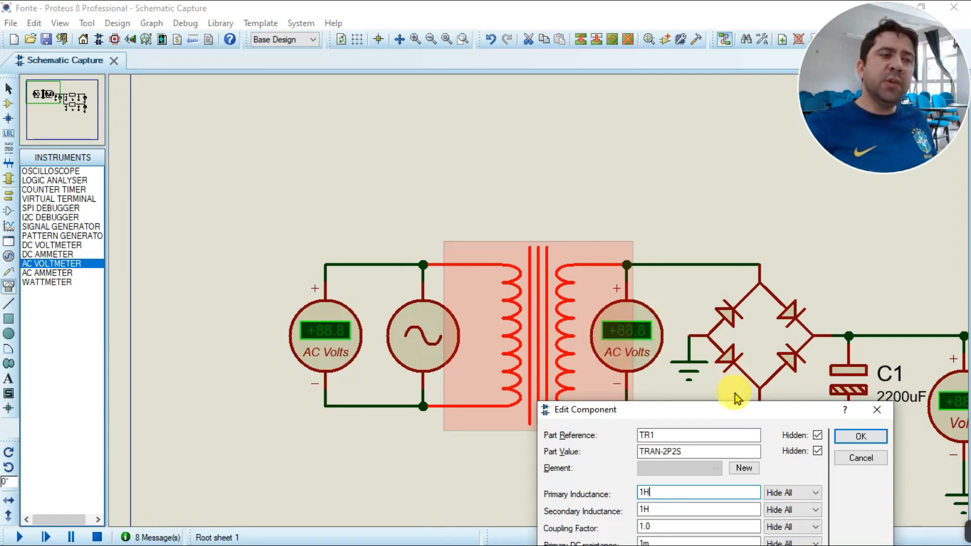
{"action": "left_click_drag", "start_coordinate": [721, 411], "coordinate": [600, 169]}
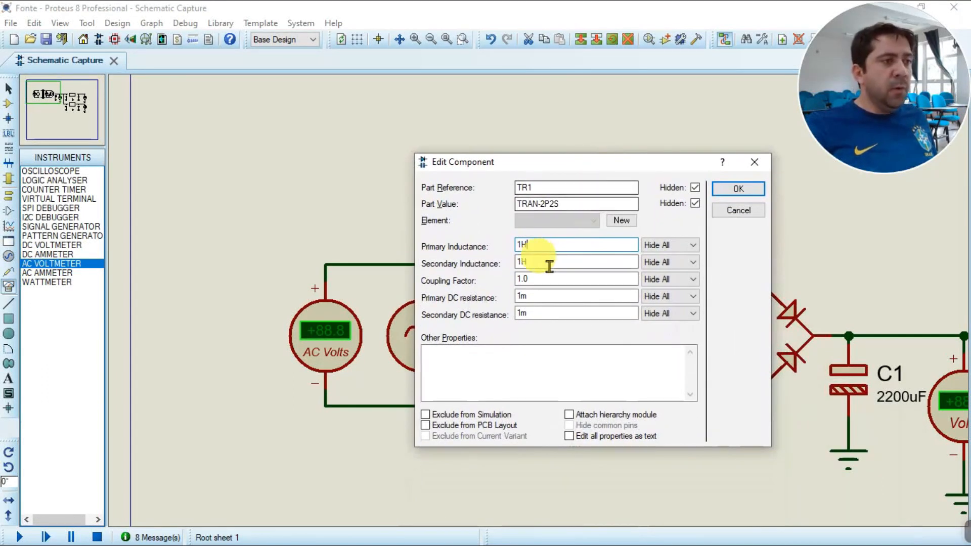
{"action": "left_click_drag", "start_coordinate": [522, 246], "coordinate": [411, 252]}
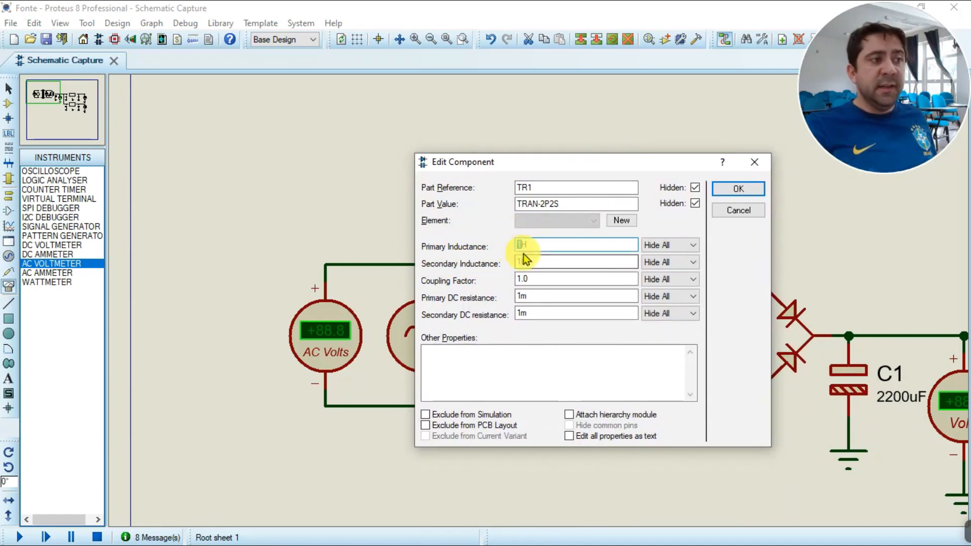
{"action": "left_click", "coordinate": [554, 265]}
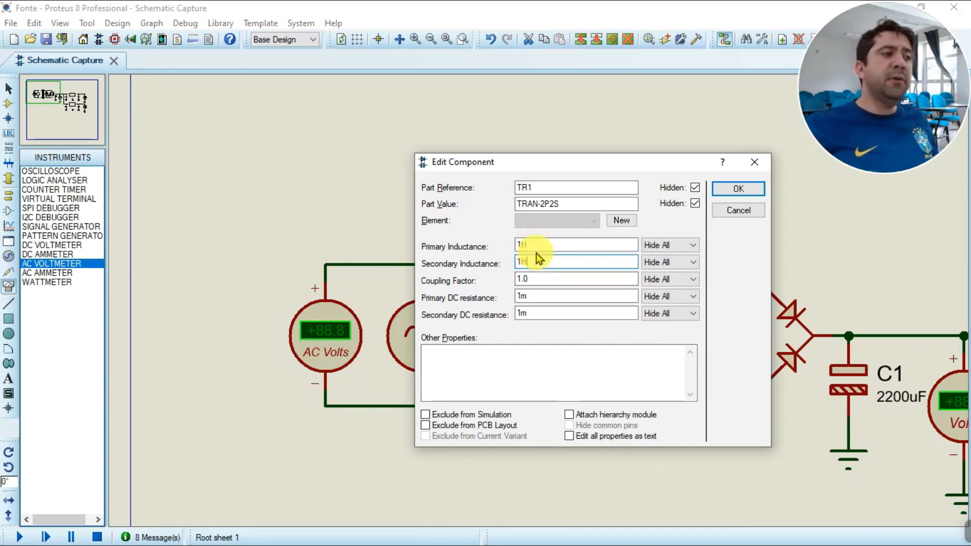
{"action": "left_click_drag", "start_coordinate": [540, 261], "coordinate": [404, 260]}
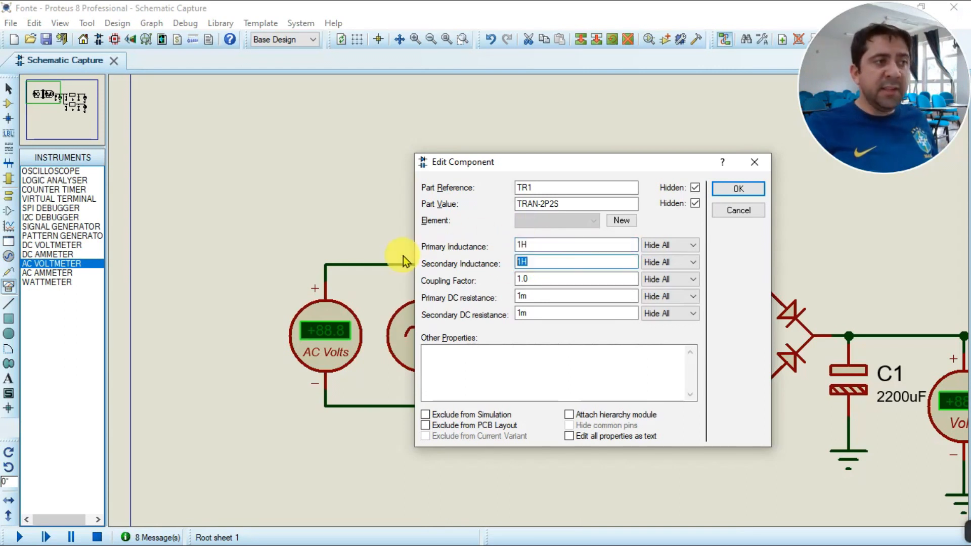
{"action": "left_click", "coordinate": [538, 244]}
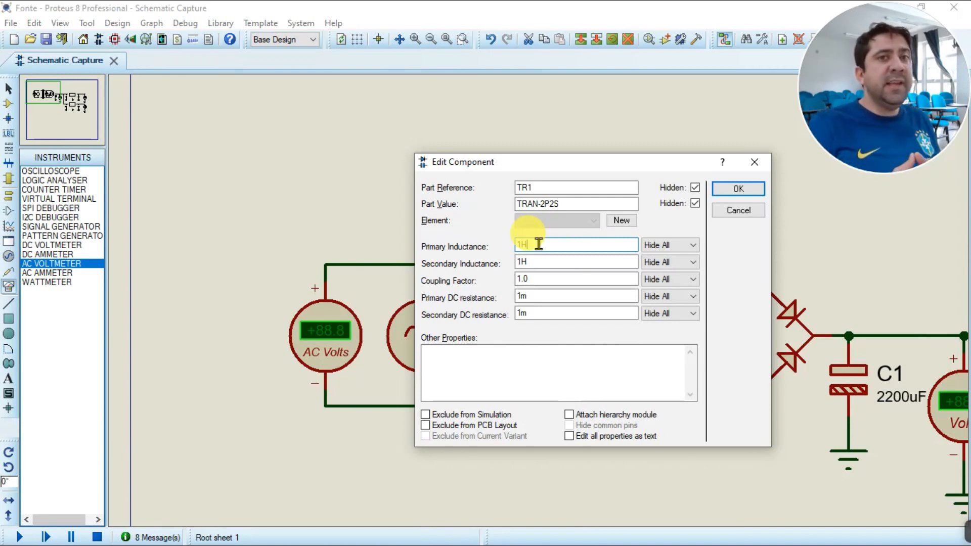
{"action": "left_click", "coordinate": [719, 189]}
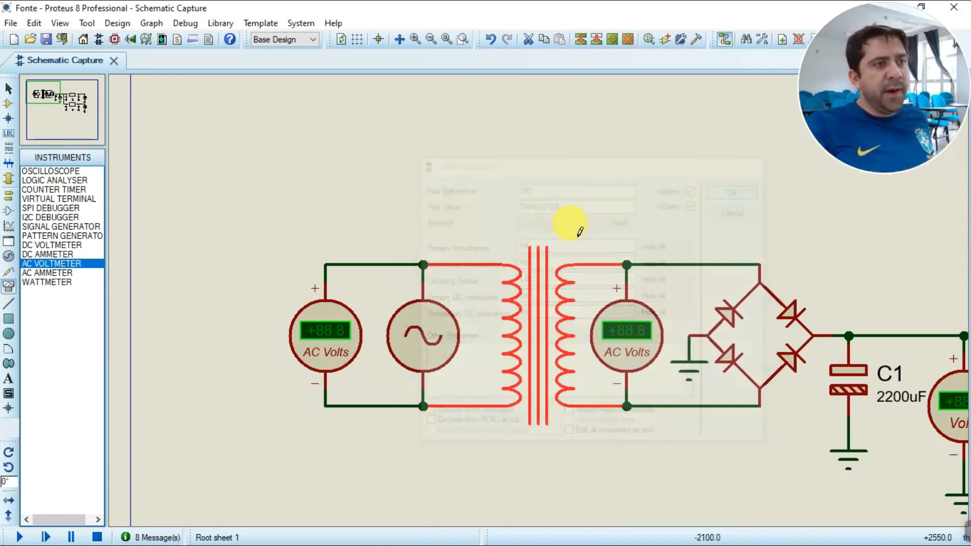
Switch to Word, examine the primary inductance formula and worked calculation in Calculo L do trafo.docx, and return to Proteus
{"action": "key", "text": "super"}
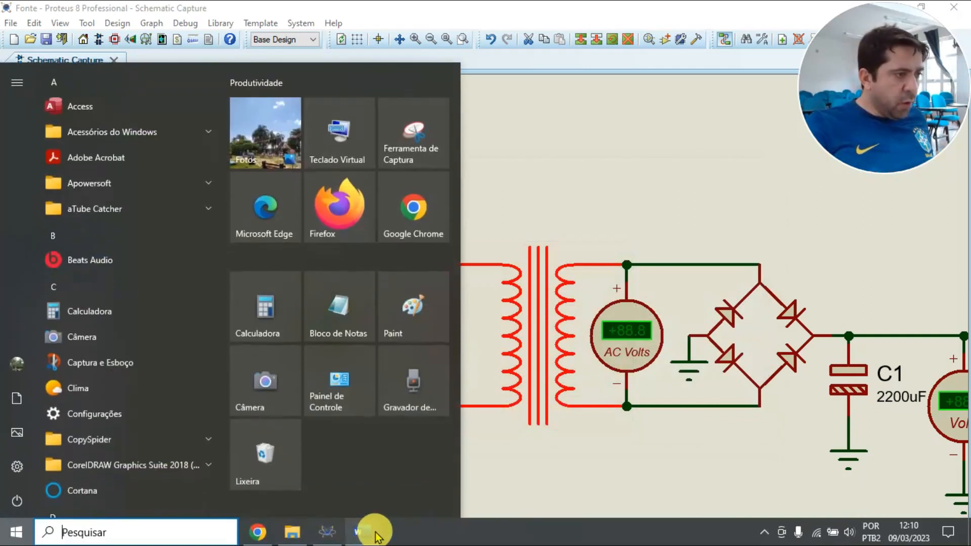
{"action": "left_click", "coordinate": [369, 535]}
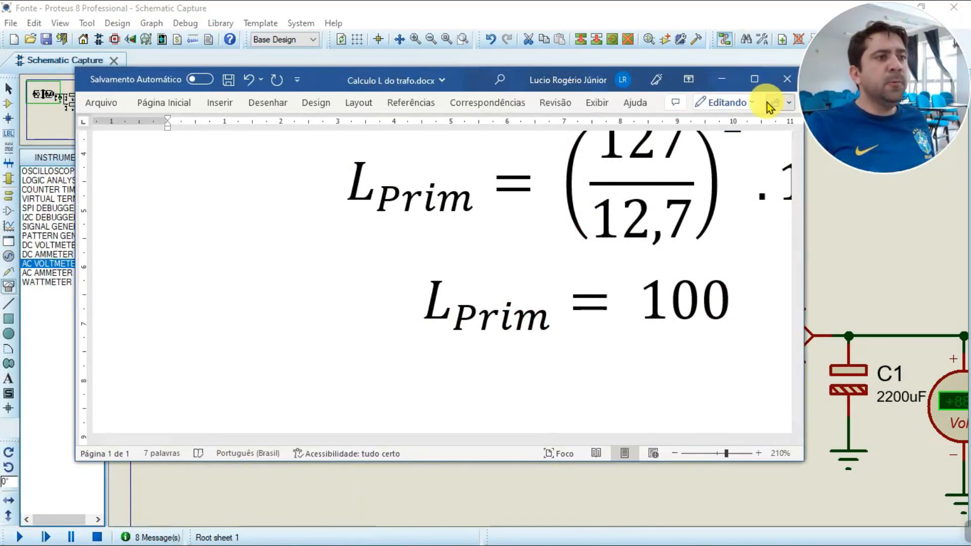
{"action": "left_click", "coordinate": [753, 79]}
{"action": "scroll", "coordinate": [629, 201], "scroll_direction": "up", "scroll_amount": 5}
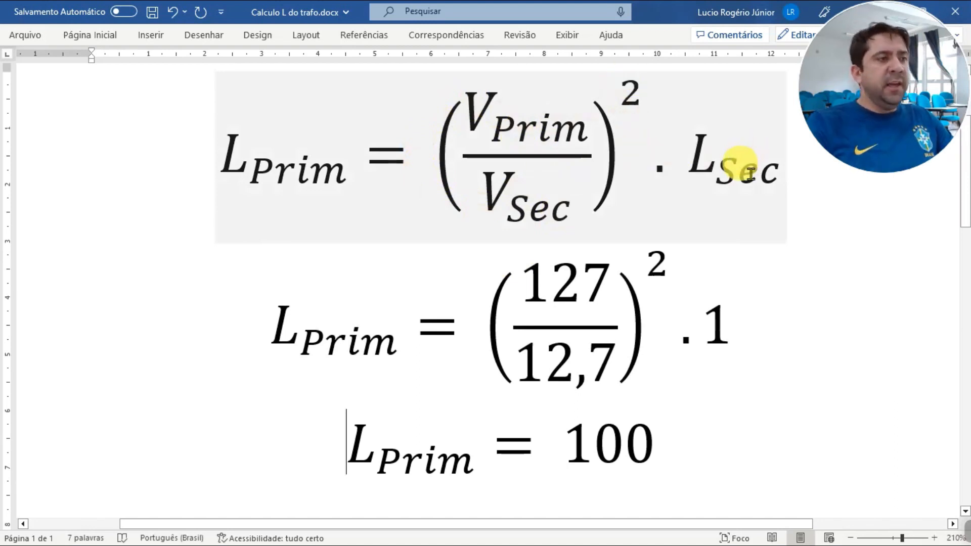
{"action": "left_click", "coordinate": [728, 323]}
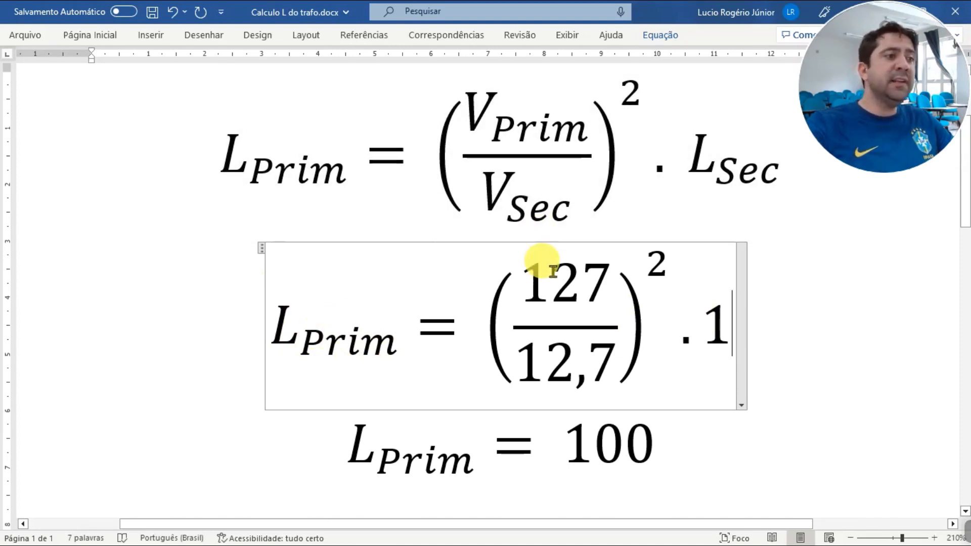
{"action": "left_click_drag", "start_coordinate": [521, 283], "coordinate": [596, 265]}
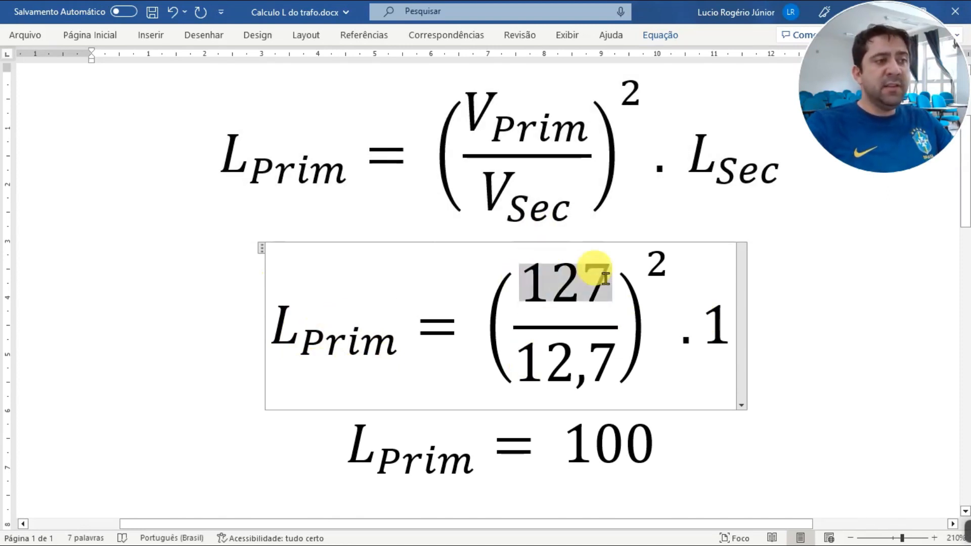
{"action": "left_click_drag", "start_coordinate": [526, 362], "coordinate": [612, 353]}
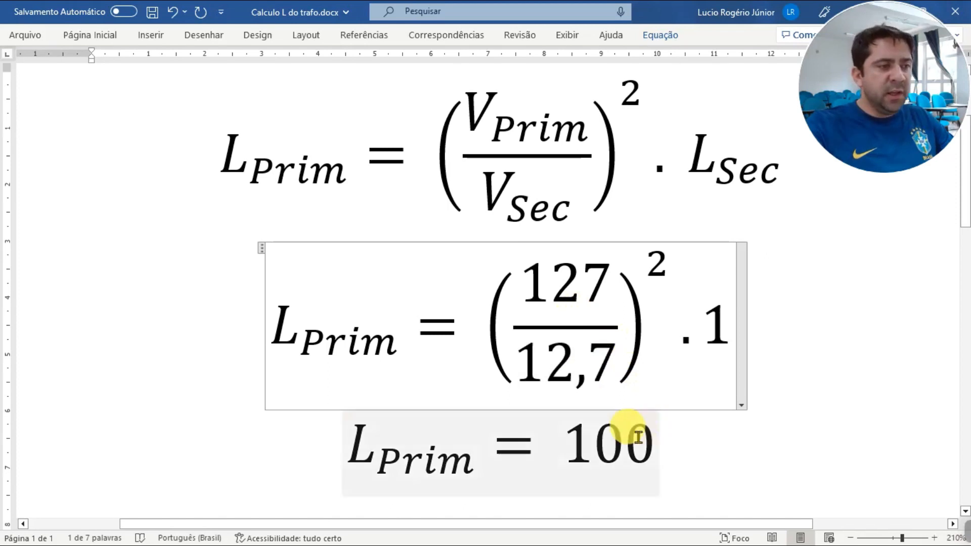
{"action": "left_click_drag", "start_coordinate": [628, 429], "coordinate": [569, 428]}
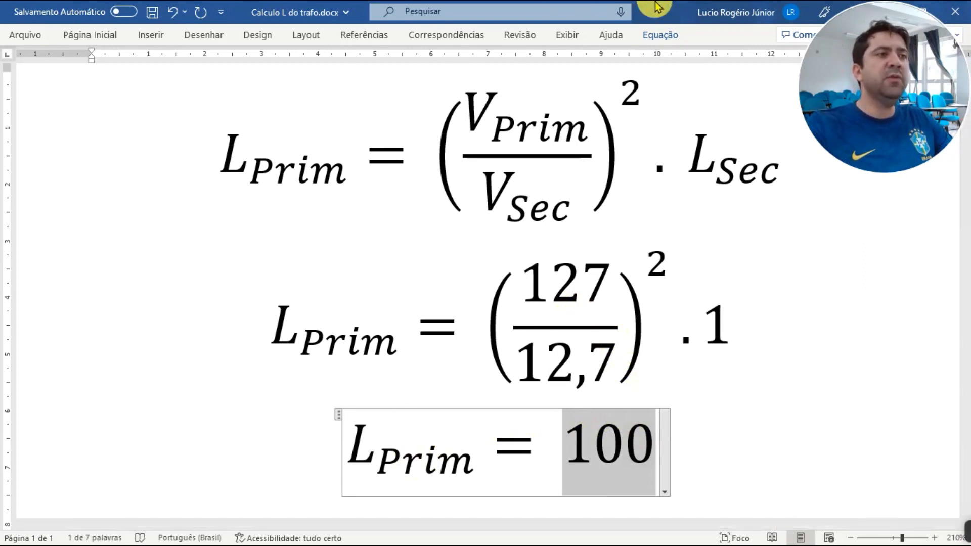
{"action": "left_click_drag", "start_coordinate": [654, 10], "coordinate": [356, 116]}
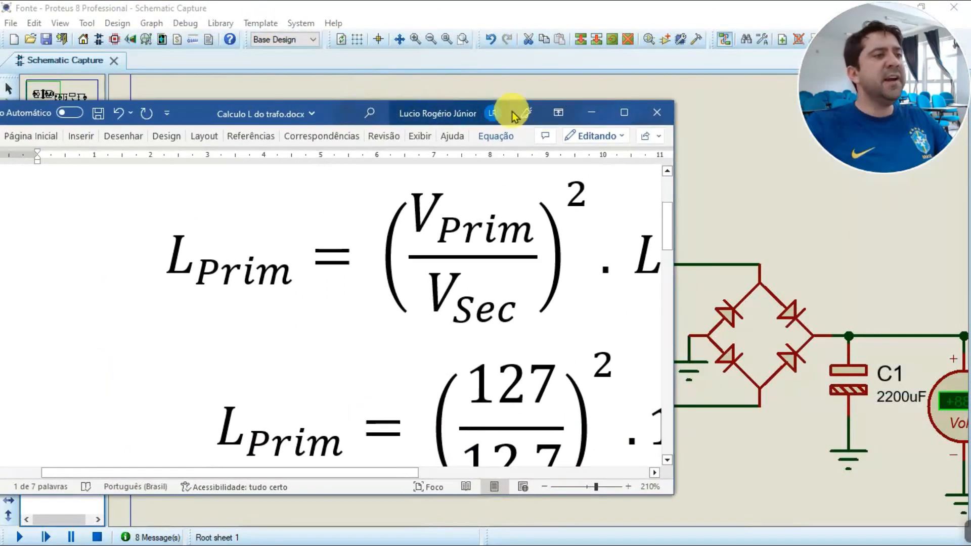
{"action": "left_click", "coordinate": [587, 113]}
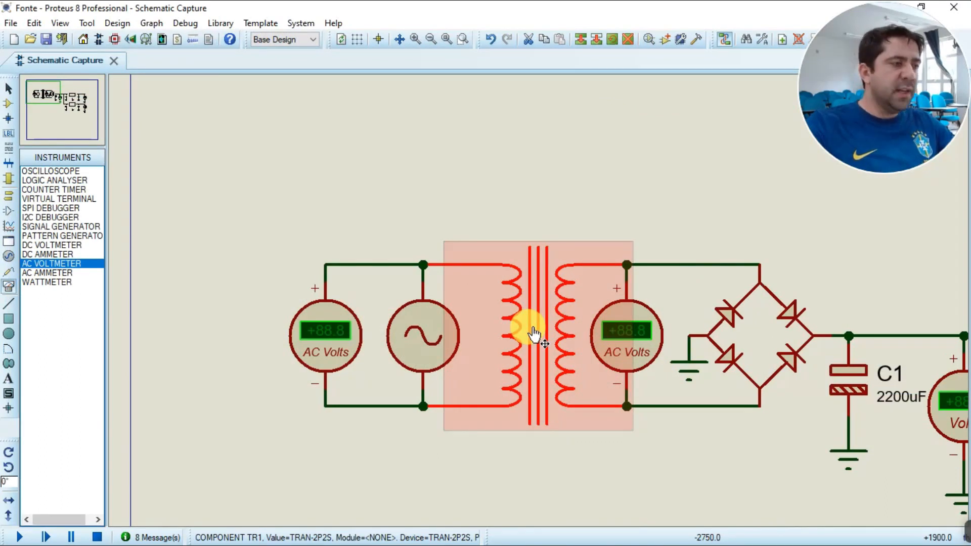
Set the transformer's primary inductance to 100H, keeping the secondary at 1H, and apply the component properties
{"action": "double_click", "coordinate": [534, 334]}
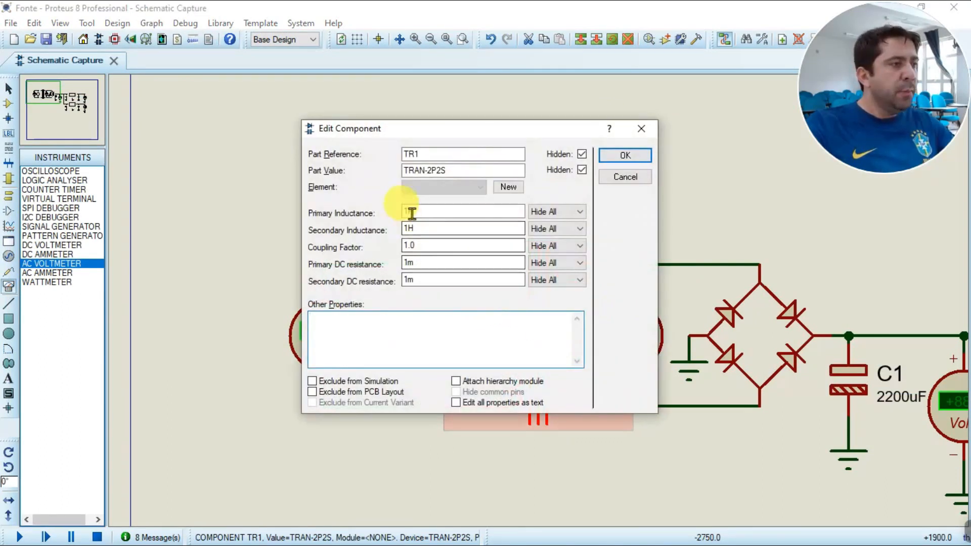
{"action": "type", "text": "00"}
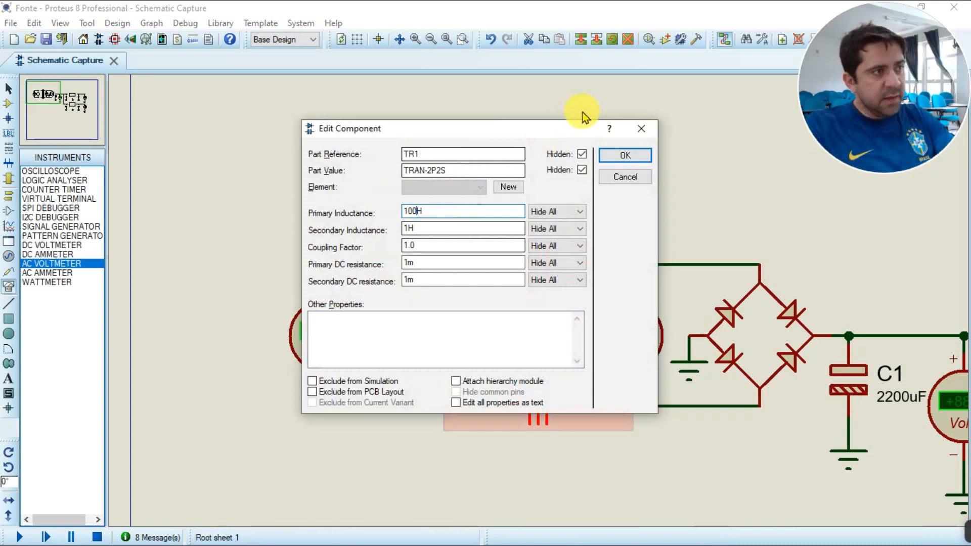
{"action": "left_click", "coordinate": [622, 156]}
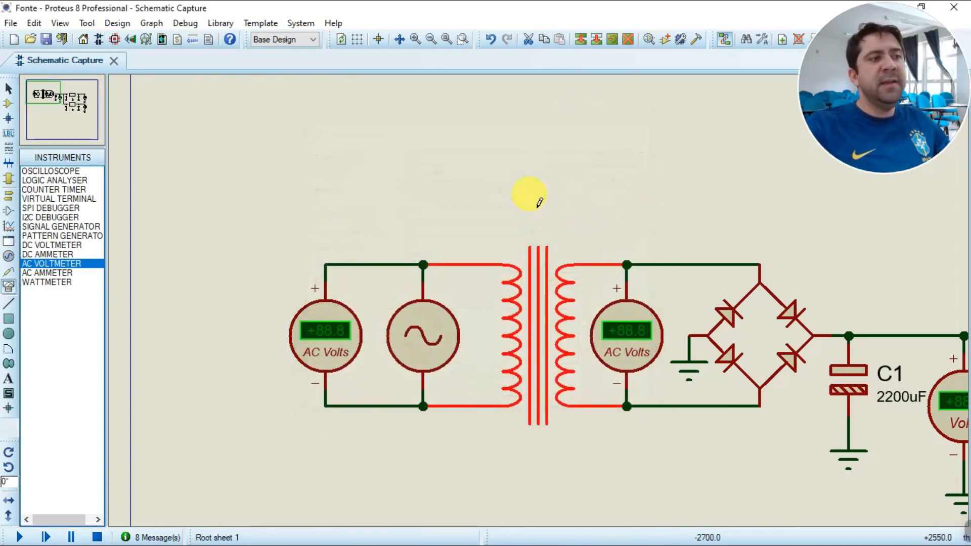
{"action": "left_click", "coordinate": [539, 202]}
Run the simulation and examine the AC voltmeters around the transformer and the DC voltmeter beside C1
{"action": "left_click", "coordinate": [20, 537]}
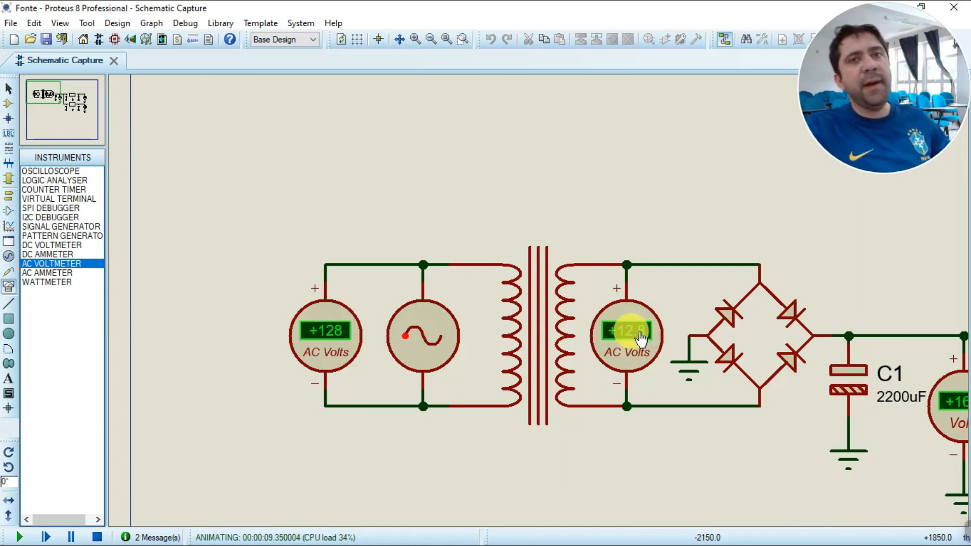
{"action": "scroll", "coordinate": [640, 338], "scroll_direction": "down", "scroll_amount": 2}
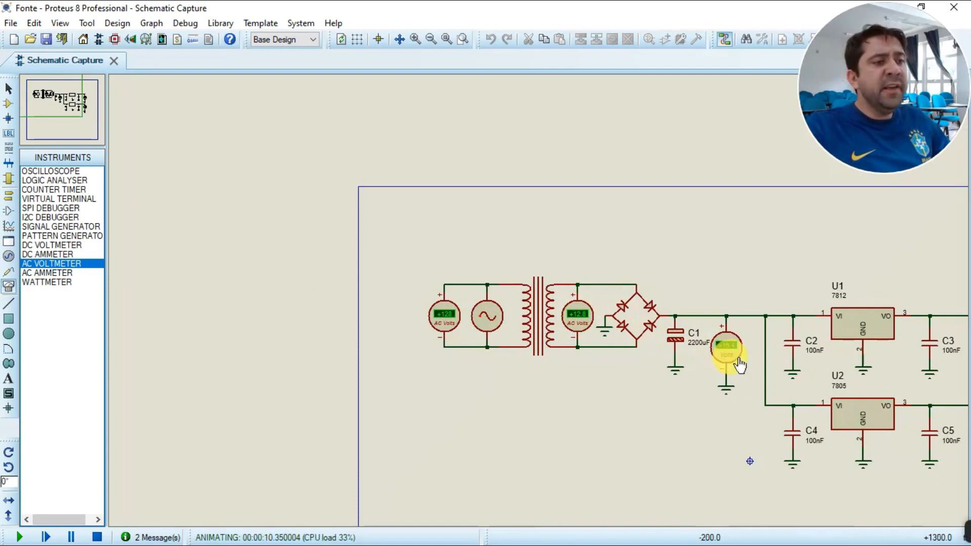
{"action": "scroll", "coordinate": [731, 357], "scroll_direction": "up", "scroll_amount": 3}
{"action": "scroll", "coordinate": [518, 290], "scroll_direction": "up", "scroll_amount": 1}
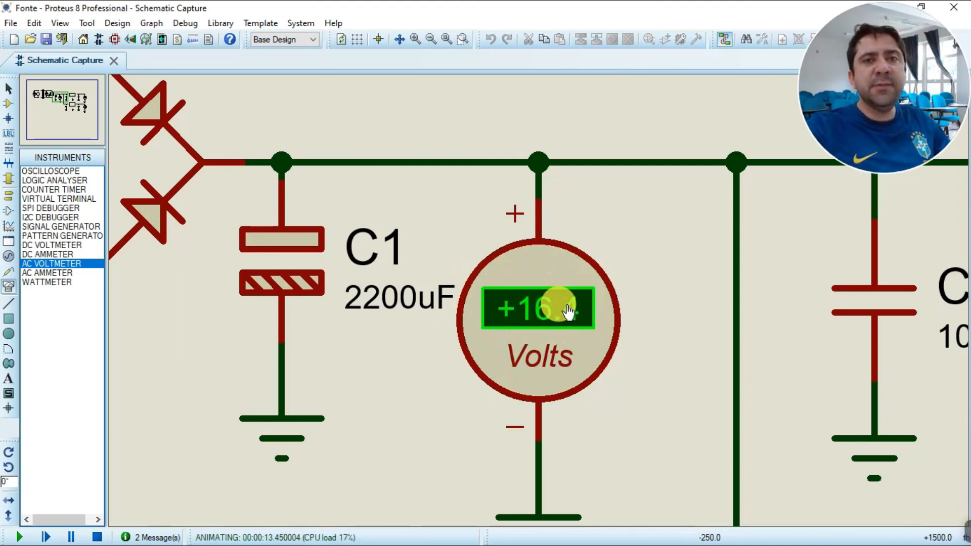
{"action": "scroll", "coordinate": [567, 312], "scroll_direction": "down", "scroll_amount": 3}
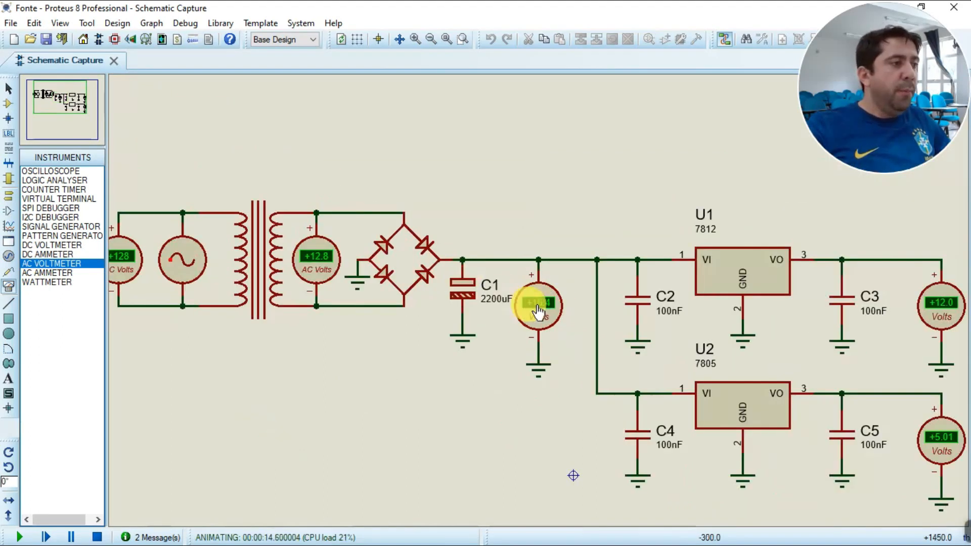
{"action": "scroll", "coordinate": [461, 281], "scroll_direction": "up", "scroll_amount": 1}
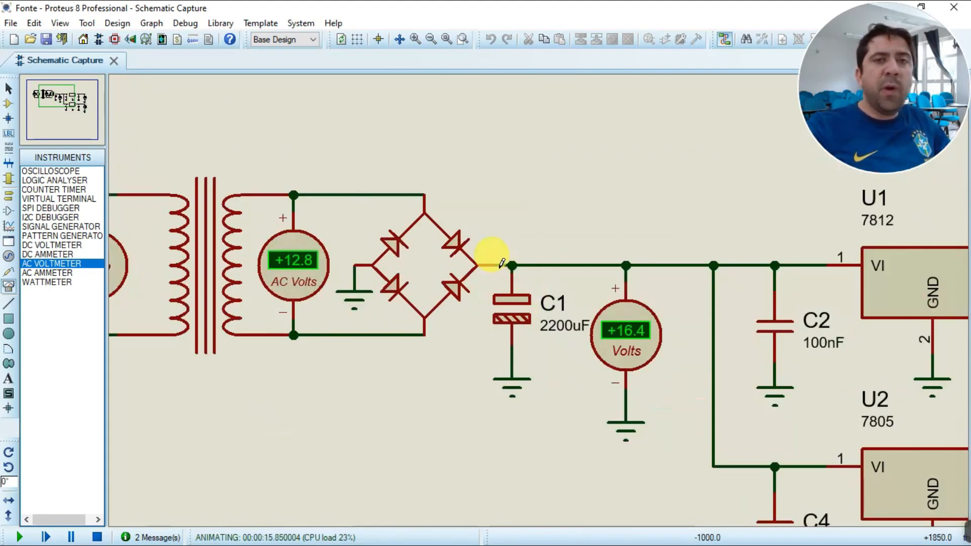
{"action": "scroll", "coordinate": [418, 270], "scroll_direction": "up", "scroll_amount": 1}
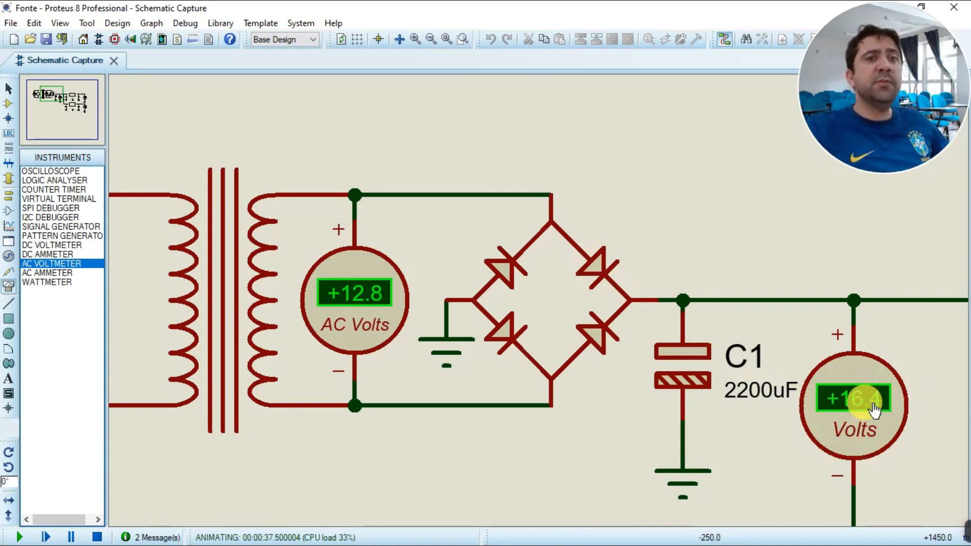
Examine the voltmeter readings at the 7812 regulator's input and output in the running simulation
{"action": "scroll", "coordinate": [613, 310], "scroll_direction": "down", "scroll_amount": 3}
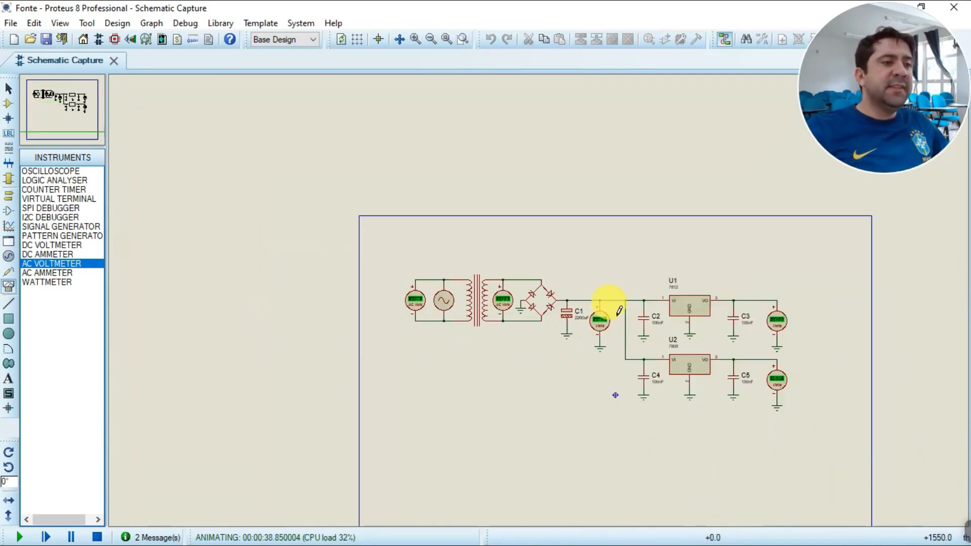
{"action": "scroll", "coordinate": [540, 293], "scroll_direction": "up", "scroll_amount": 3}
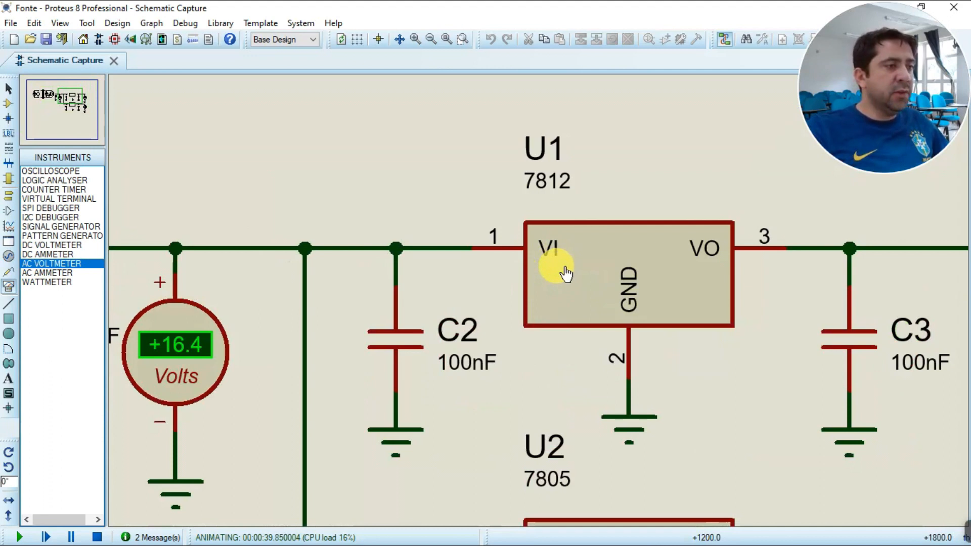
{"action": "scroll", "coordinate": [565, 273], "scroll_direction": "down", "scroll_amount": 3}
{"action": "scroll", "coordinate": [560, 136], "scroll_direction": "down", "scroll_amount": 1}
{"action": "scroll", "coordinate": [568, 189], "scroll_direction": "up", "scroll_amount": 1}
{"action": "scroll", "coordinate": [816, 353], "scroll_direction": "up", "scroll_amount": 2}
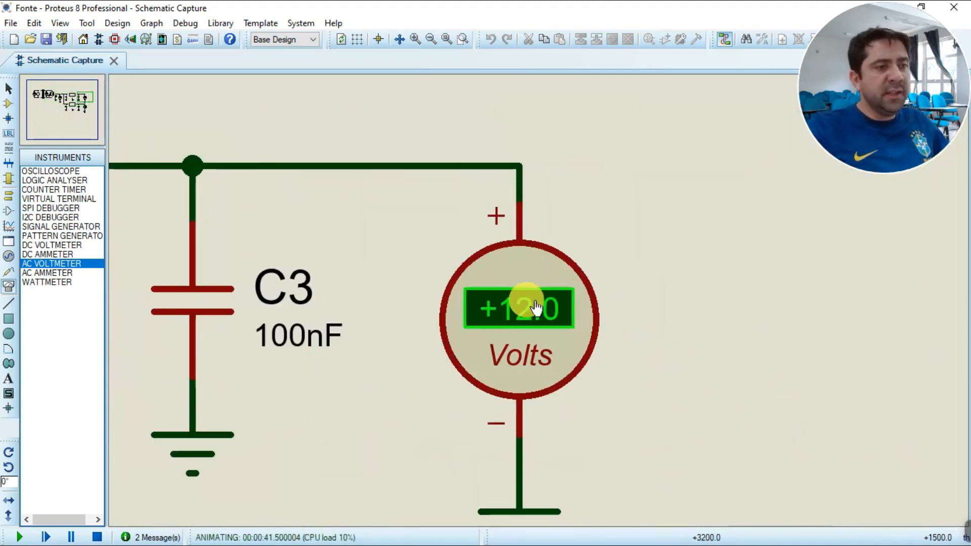
{"action": "scroll", "coordinate": [531, 314], "scroll_direction": "down", "scroll_amount": 3}
{"action": "scroll", "coordinate": [537, 315], "scroll_direction": "down", "scroll_amount": 1}
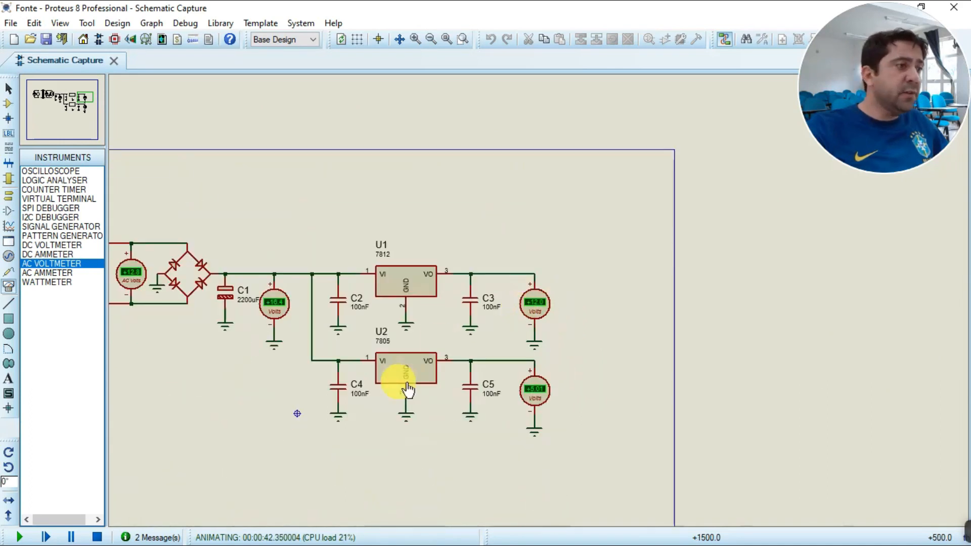
Examine the voltmeter reading at the 7805 regulator's output in the running simulation
{"action": "scroll", "coordinate": [397, 386], "scroll_direction": "up", "scroll_amount": 1}
{"action": "scroll", "coordinate": [806, 314], "scroll_direction": "up", "scroll_amount": 2}
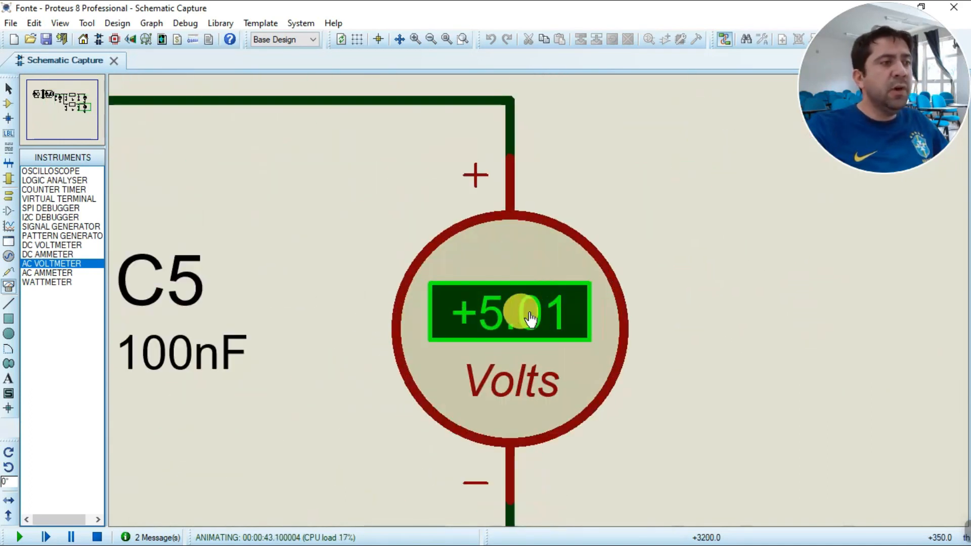
{"action": "scroll", "coordinate": [541, 294], "scroll_direction": "down", "scroll_amount": 4}
{"action": "scroll", "coordinate": [541, 294], "scroll_direction": "up", "scroll_amount": 2}
{"action": "scroll", "coordinate": [541, 294], "scroll_direction": "up", "scroll_amount": 1}
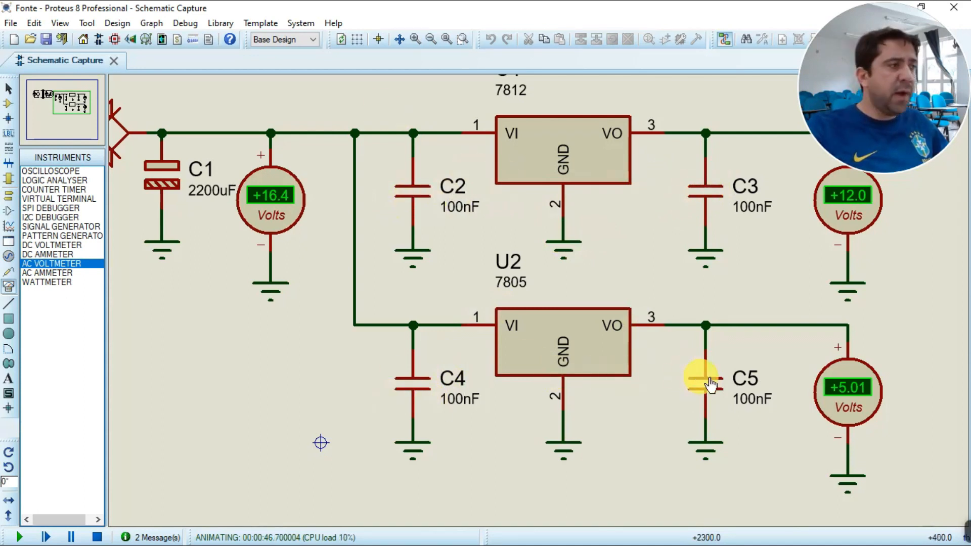
Review the voltmeter readings along the whole supply, from the transformer through the bridge and C1 to both regulator outputs
{"action": "scroll", "coordinate": [710, 386], "scroll_direction": "down", "scroll_amount": 2}
{"action": "scroll", "coordinate": [349, 244], "scroll_direction": "up", "scroll_amount": 2}
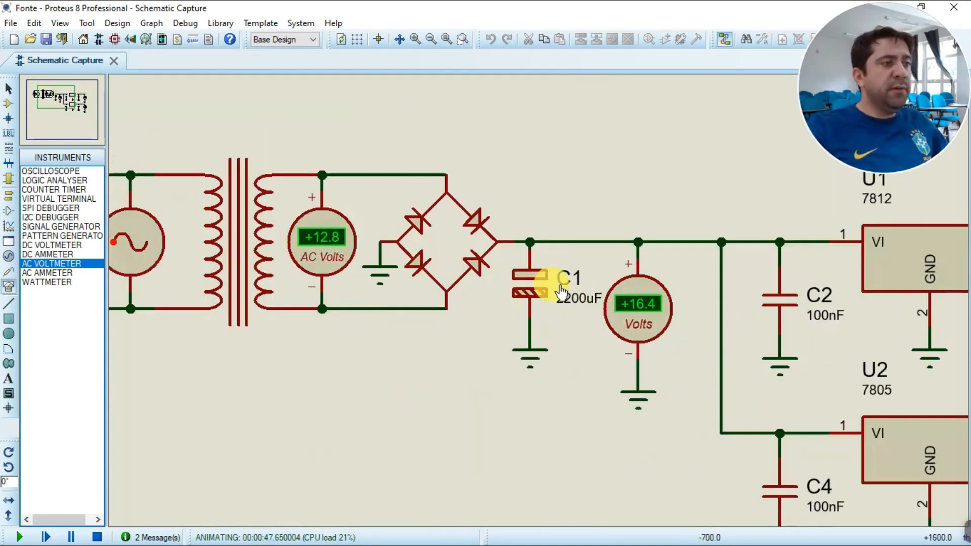
{"action": "scroll", "coordinate": [551, 287], "scroll_direction": "down", "scroll_amount": 2}
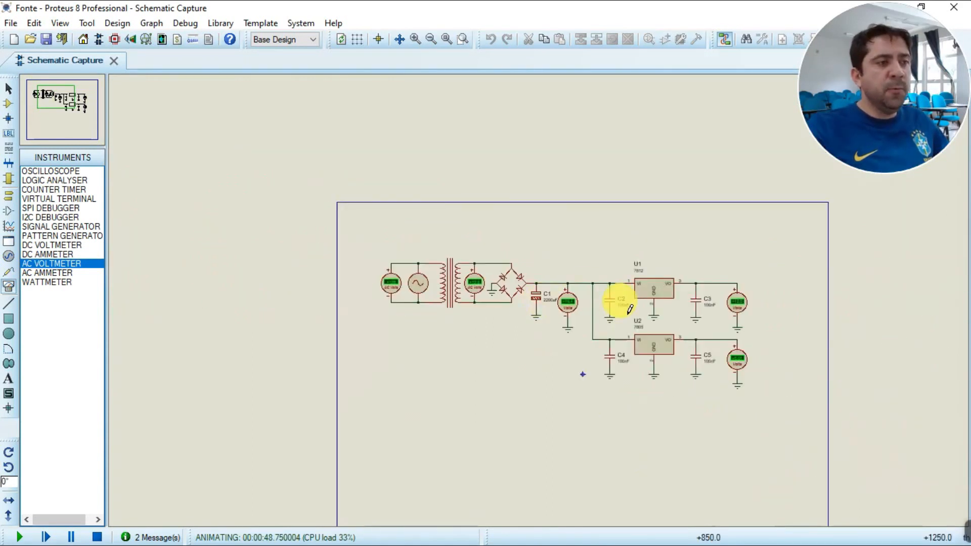
{"action": "scroll", "coordinate": [471, 338], "scroll_direction": "up", "scroll_amount": 1}
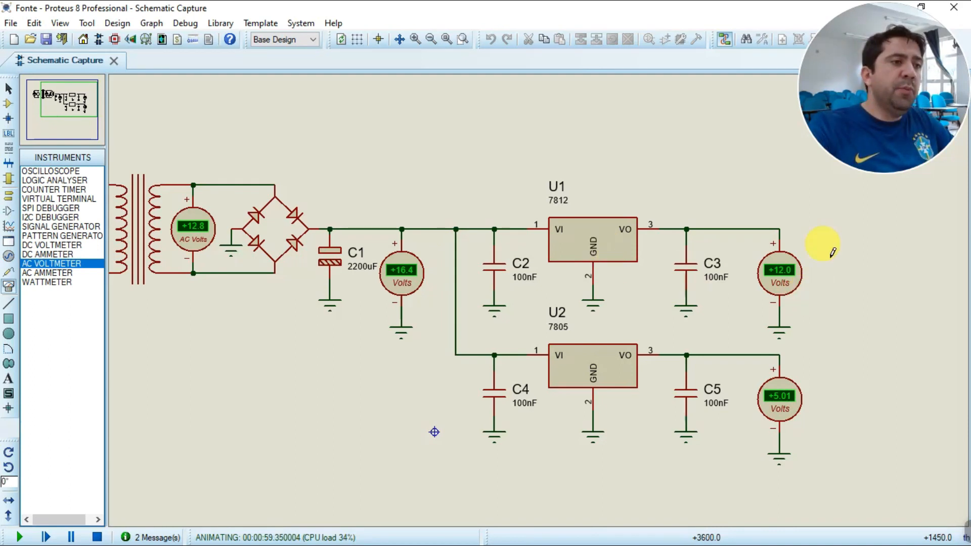
{"action": "scroll", "coordinate": [579, 282], "scroll_direction": "down", "scroll_amount": 1}
{"action": "scroll", "coordinate": [369, 255], "scroll_direction": "up", "scroll_amount": 2}
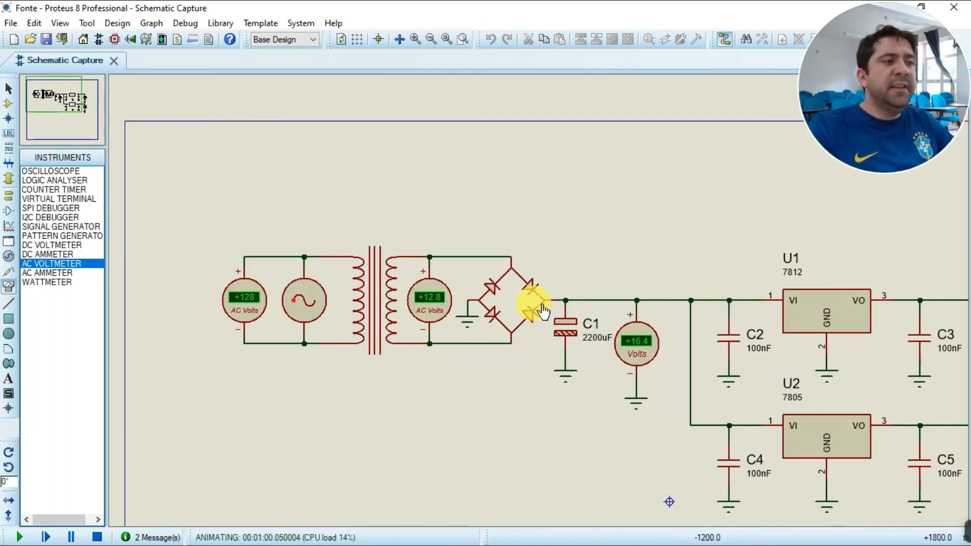
{"action": "scroll", "coordinate": [527, 282], "scroll_direction": "up", "scroll_amount": 1}
{"action": "scroll", "coordinate": [532, 281], "scroll_direction": "down", "scroll_amount": 2}
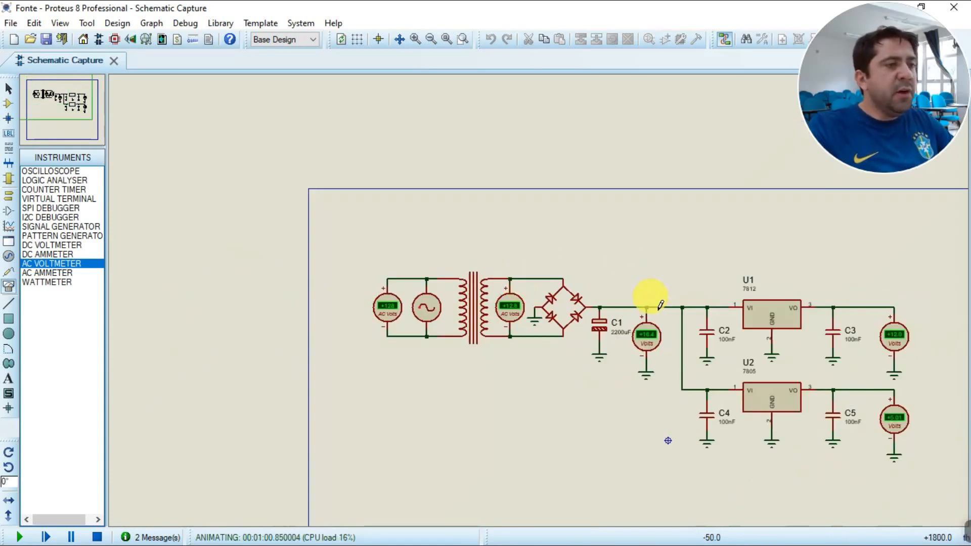
{"action": "scroll", "coordinate": [524, 282], "scroll_direction": "up", "scroll_amount": 1}
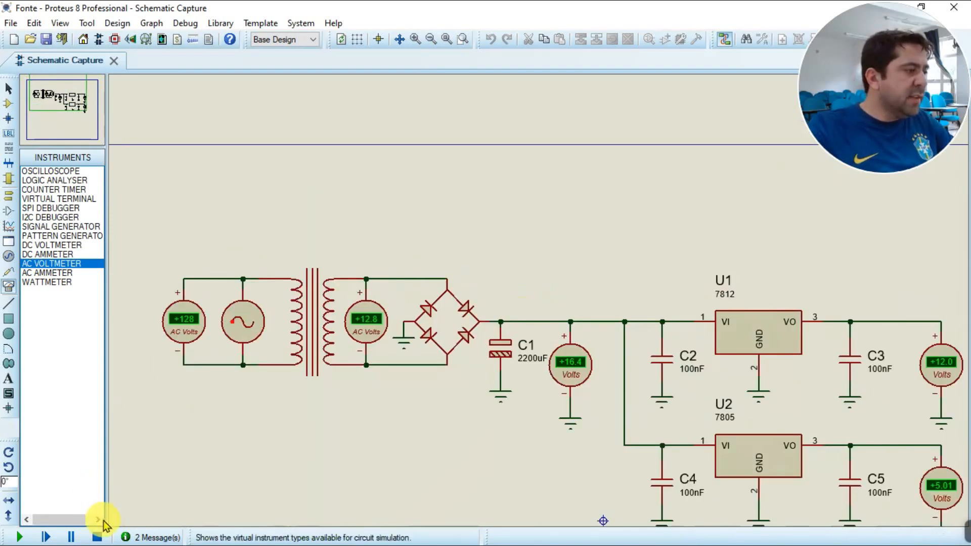
Stop the simulation and place an oscilloscope instrument above the transformer
{"action": "left_click", "coordinate": [97, 535]}
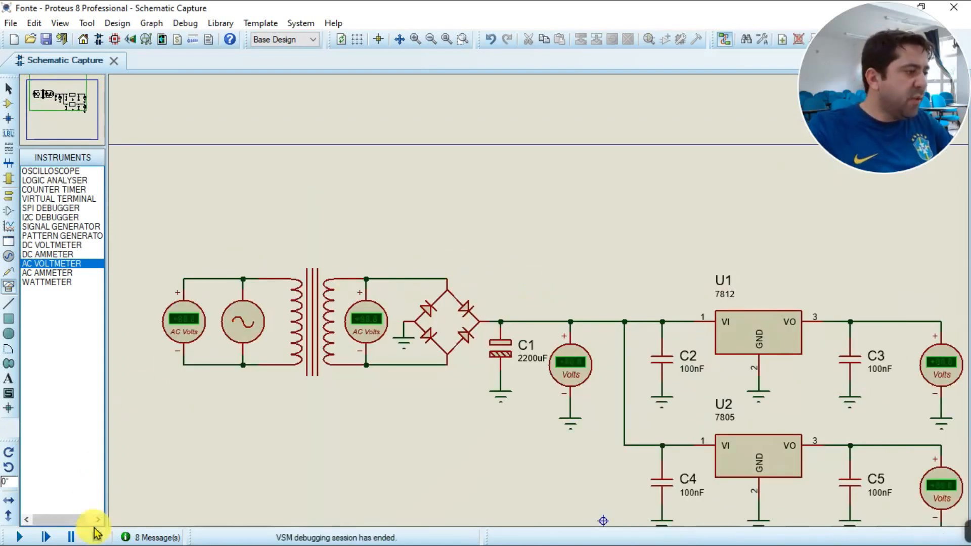
{"action": "left_click", "coordinate": [9, 256]}
{"action": "left_click", "coordinate": [9, 285]}
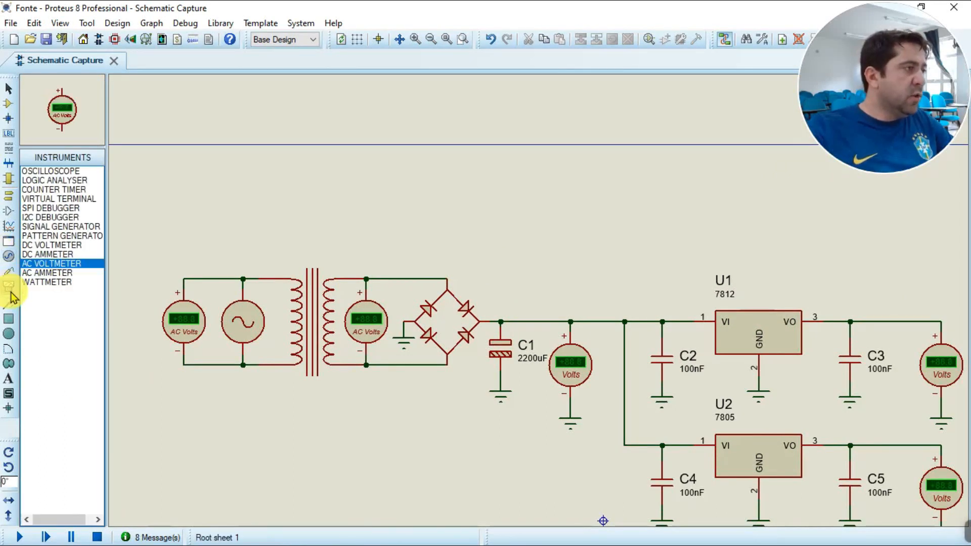
{"action": "left_click", "coordinate": [69, 171]}
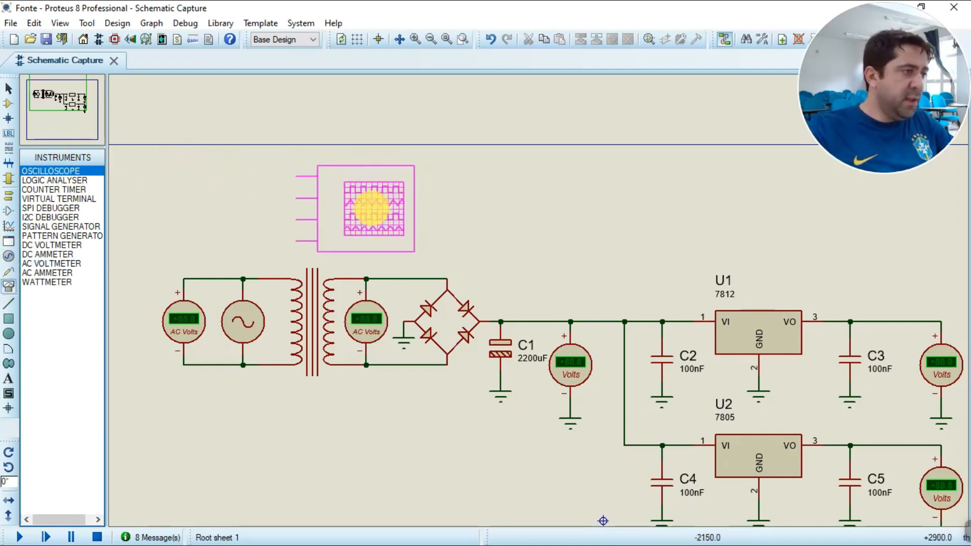
{"action": "left_click", "coordinate": [352, 208]}
Wire oscilloscope channel A to the upper node of the AC source on the transformer's primary side
{"action": "scroll", "coordinate": [330, 206], "scroll_direction": "up", "scroll_amount": 2}
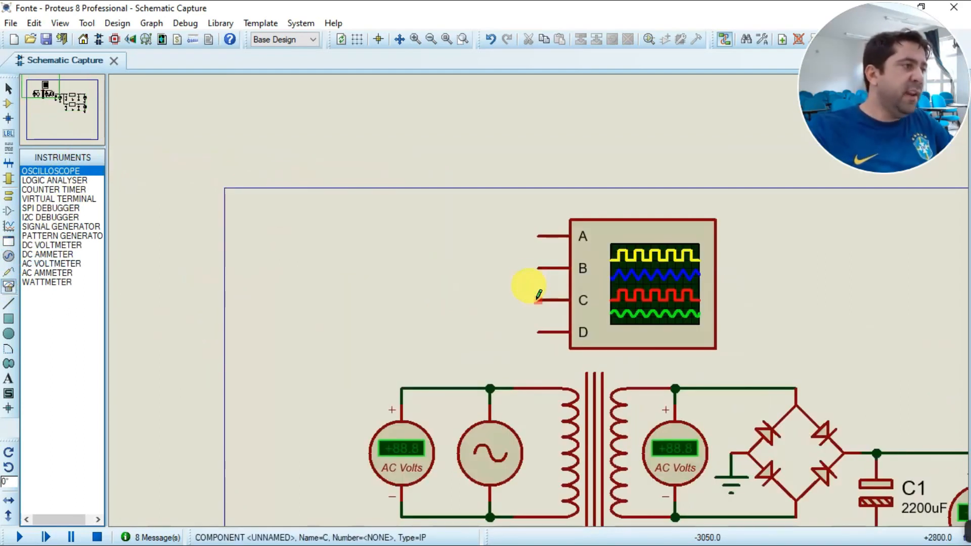
{"action": "left_click", "coordinate": [538, 236]}
{"action": "left_click", "coordinate": [490, 387]}
{"action": "scroll", "coordinate": [488, 380], "scroll_direction": "down", "scroll_amount": 2}
Place a GROUND terminal below the AC source and connect it to the source's lower node
{"action": "scroll", "coordinate": [527, 318], "scroll_direction": "up", "scroll_amount": 2}
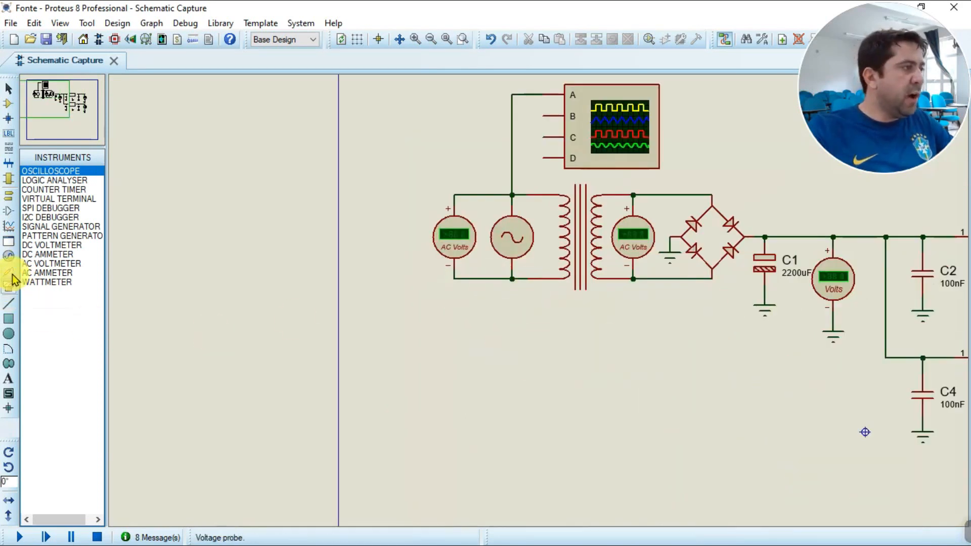
{"action": "left_click", "coordinate": [10, 197]}
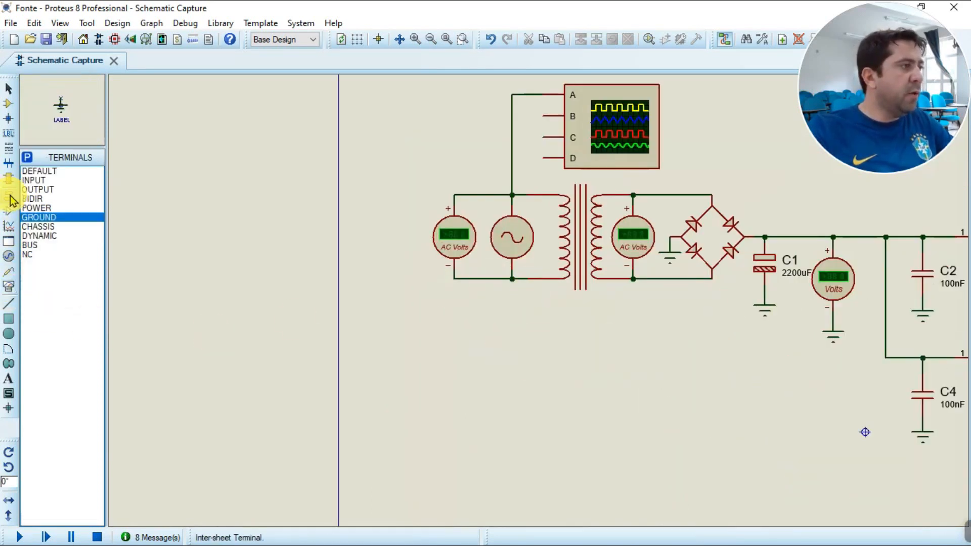
{"action": "left_click", "coordinate": [516, 301]}
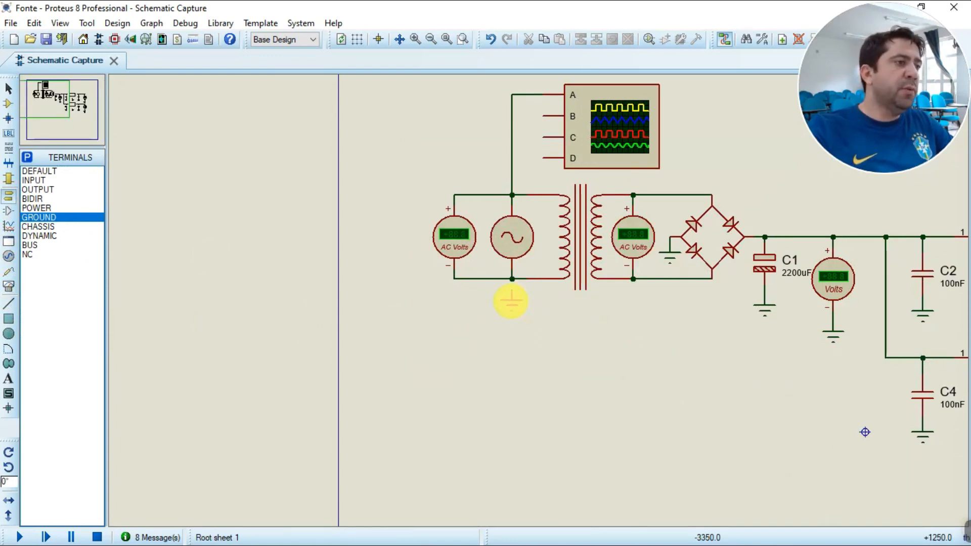
{"action": "scroll", "coordinate": [510, 301], "scroll_direction": "up", "scroll_amount": 4}
{"action": "left_click", "coordinate": [513, 288]}
{"action": "left_click", "coordinate": [486, 299]}
{"action": "scroll", "coordinate": [488, 302], "scroll_direction": "down", "scroll_amount": 3}
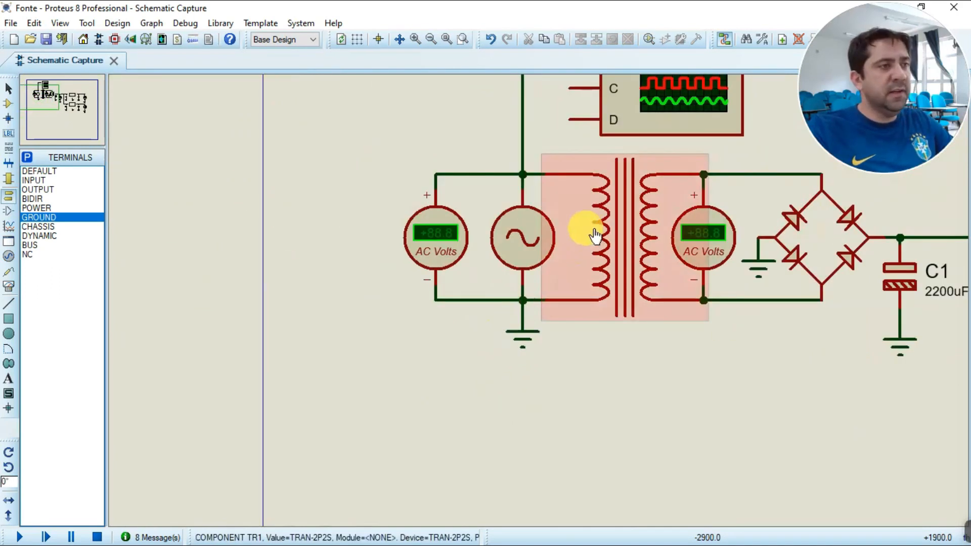
Run the simulation, move the oscilloscope window off the primary-side parts, and turn channels B, C and D OFF
{"action": "scroll", "coordinate": [595, 235], "scroll_direction": "down", "scroll_amount": 3}
{"action": "scroll", "coordinate": [448, 325], "scroll_direction": "up", "scroll_amount": 2}
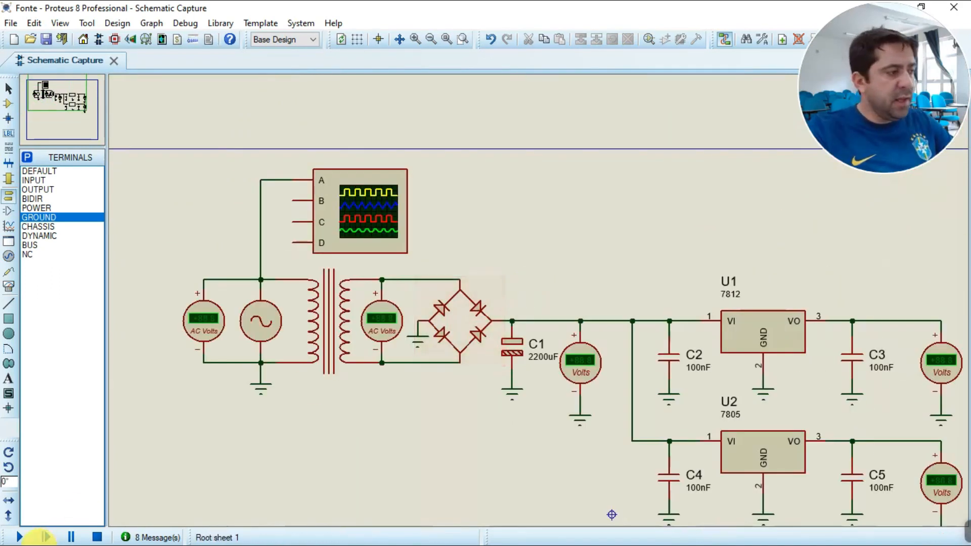
{"action": "left_click", "coordinate": [20, 537]}
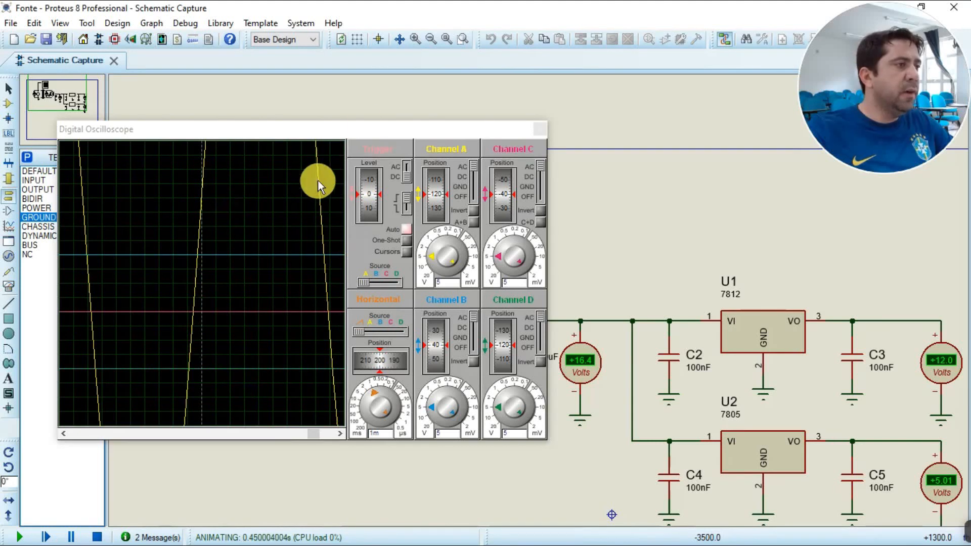
{"action": "left_click_drag", "start_coordinate": [365, 123], "coordinate": [602, 162]}
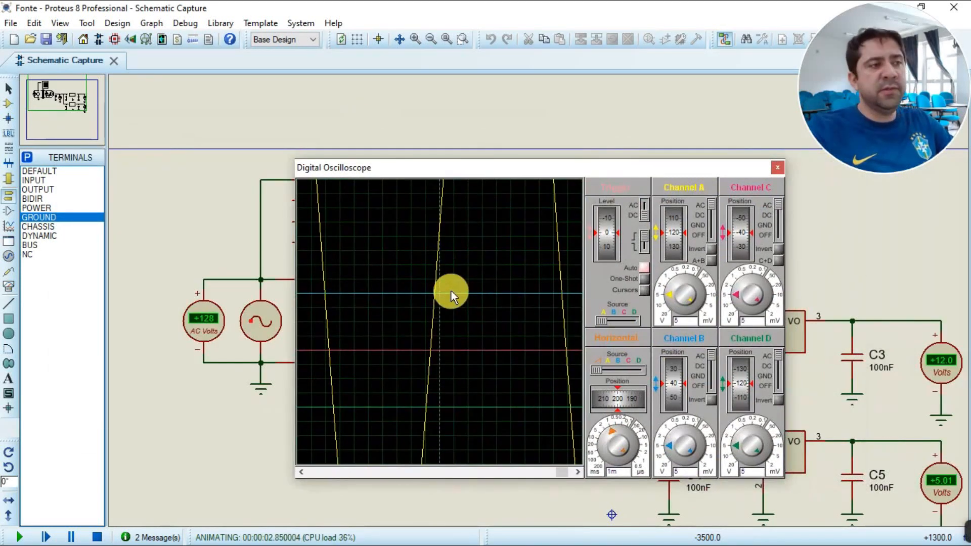
{"action": "left_click", "coordinate": [781, 235]}
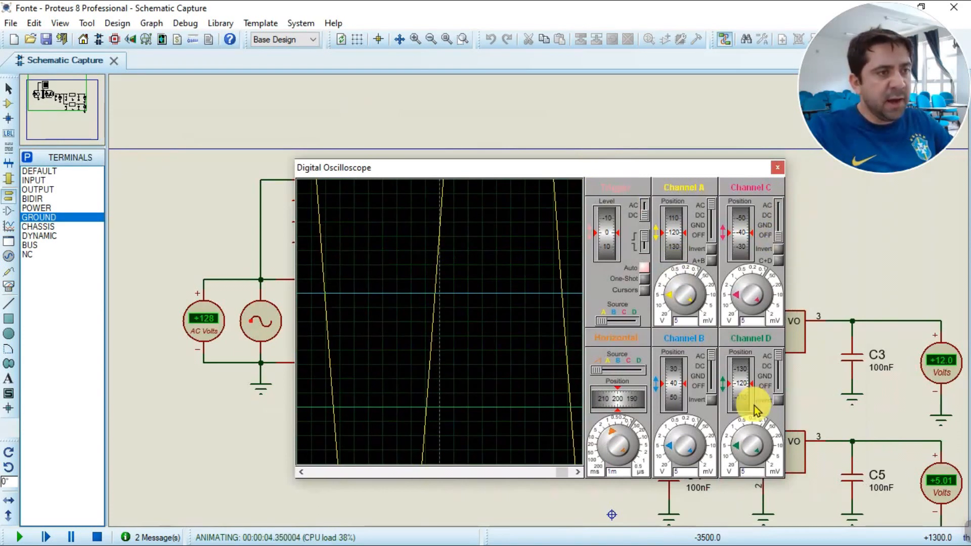
{"action": "left_click", "coordinate": [709, 386]}
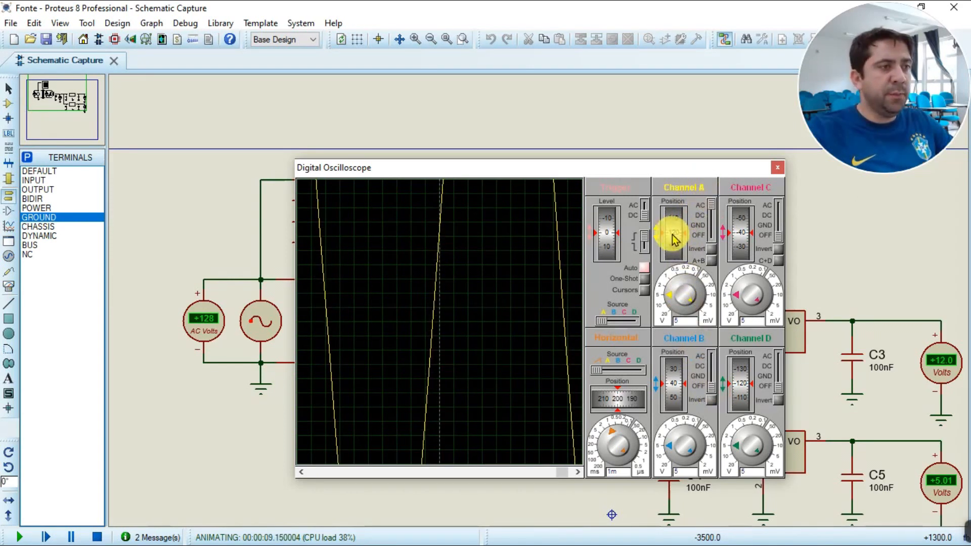
Set oscilloscope channel A to position 0 and 20 V per division, and channel B to GND at position 0
{"action": "scroll", "coordinate": [675, 233], "scroll_direction": "down", "scroll_amount": 12}
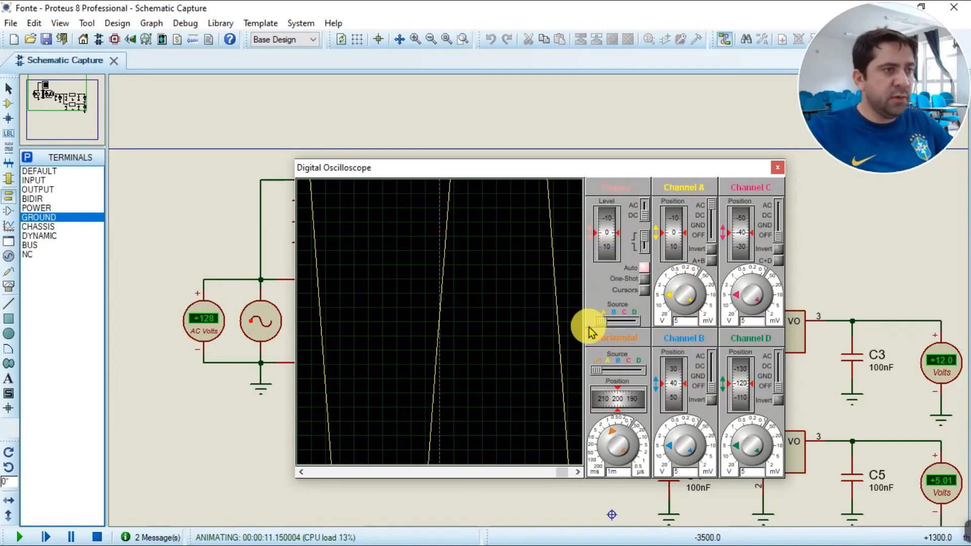
{"action": "left_click_drag", "start_coordinate": [670, 295], "coordinate": [670, 309]}
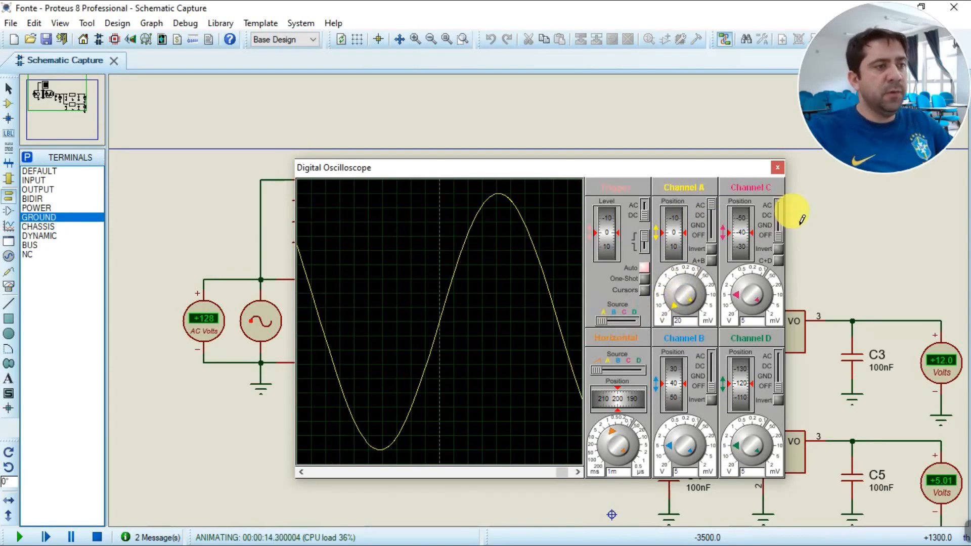
{"action": "left_click", "coordinate": [708, 373]}
{"action": "left_click_drag", "start_coordinate": [678, 382], "coordinate": [656, 372]}
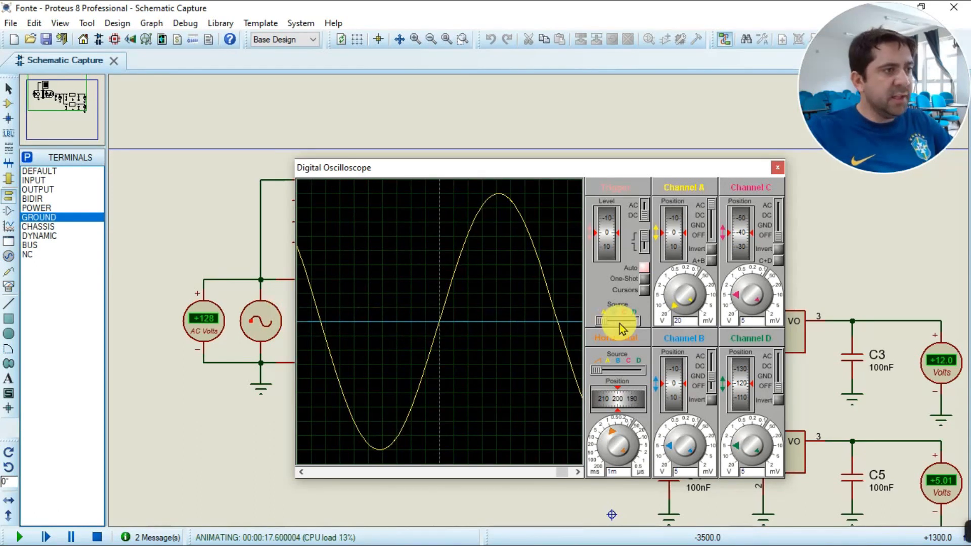
Set the oscilloscope's horizontal scale to 2 ms and its horizontal position to 190 to examine the primary waveform
{"action": "left_click", "coordinate": [608, 435]}
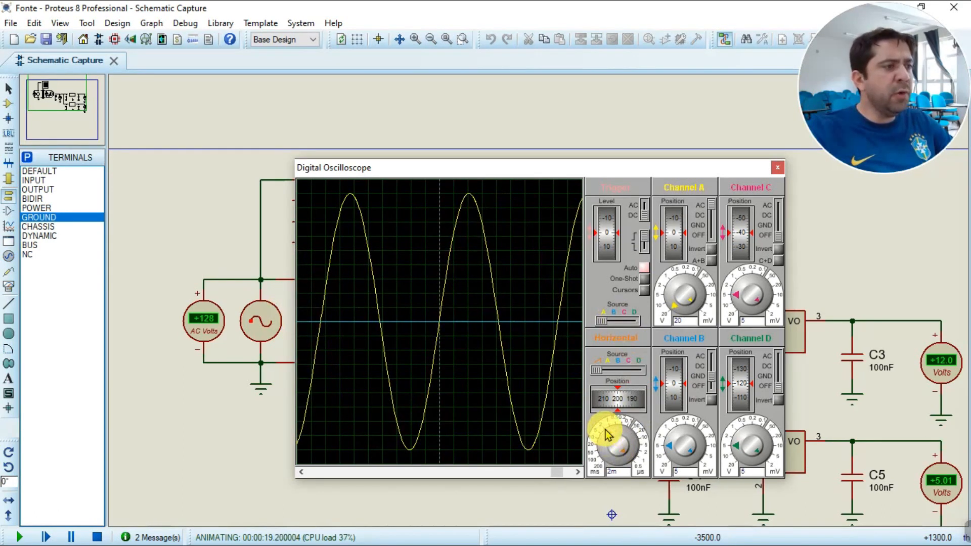
{"action": "left_click_drag", "start_coordinate": [470, 173], "coordinate": [528, 175]}
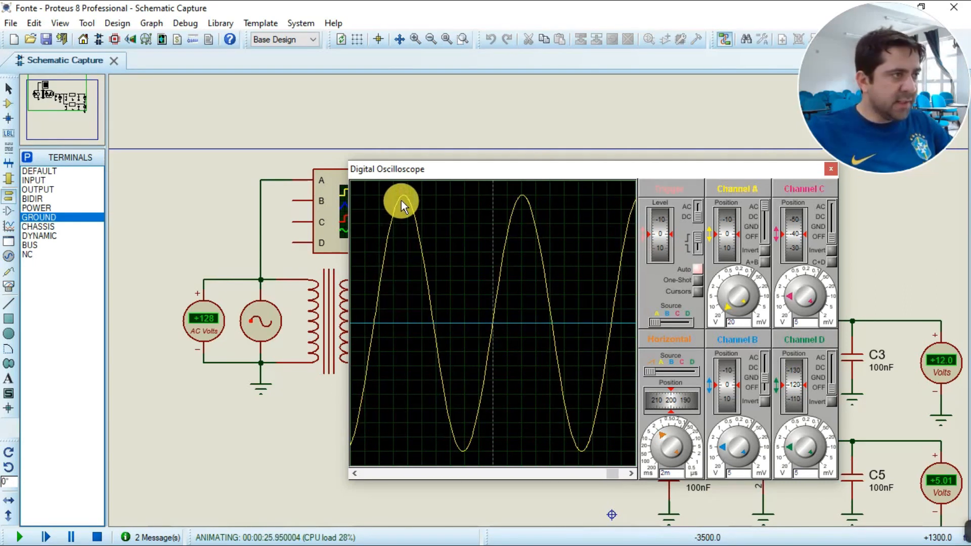
{"action": "scroll", "coordinate": [405, 195], "scroll_direction": "up", "scroll_amount": 2}
{"action": "scroll", "coordinate": [396, 200], "scroll_direction": "down", "scroll_amount": 3}
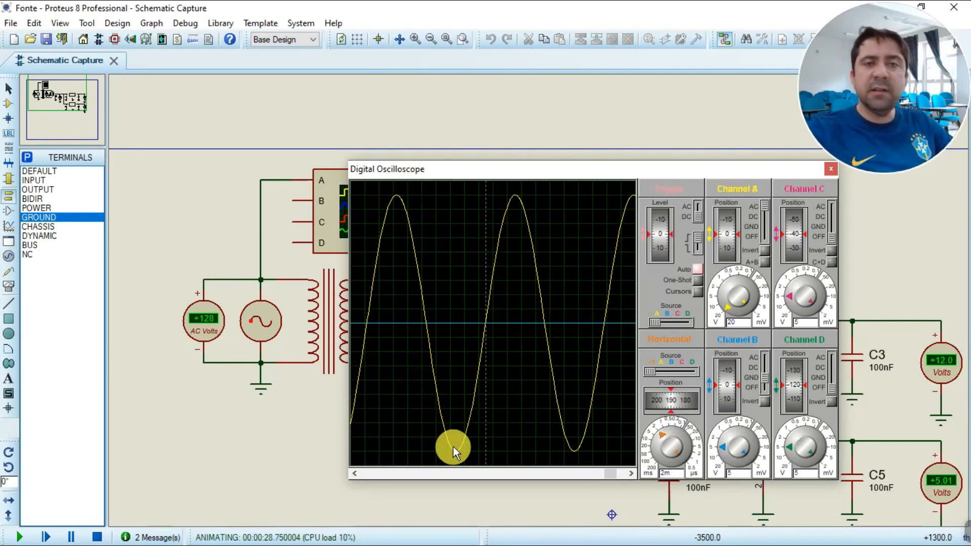
Stop the simulation and detach the ground terminal from the AC source by moving it down and deleting its wire
{"action": "left_click", "coordinate": [97, 537]}
{"action": "scroll", "coordinate": [258, 386], "scroll_direction": "up", "scroll_amount": 2}
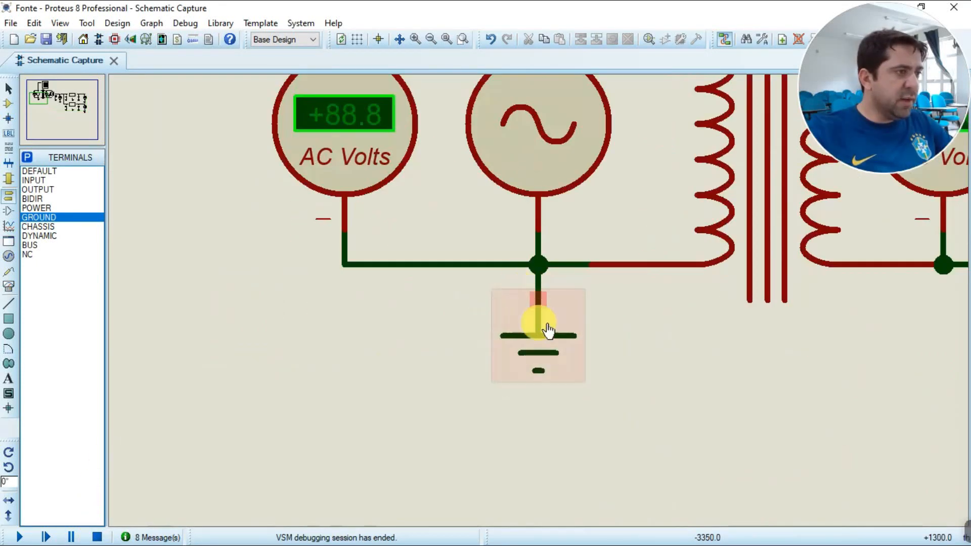
{"action": "left_click", "coordinate": [542, 344]}
{"action": "left_click_drag", "start_coordinate": [541, 344], "coordinate": [539, 396]}
{"action": "left_click", "coordinate": [471, 336]}
{"action": "right_click", "coordinate": [538, 293]}
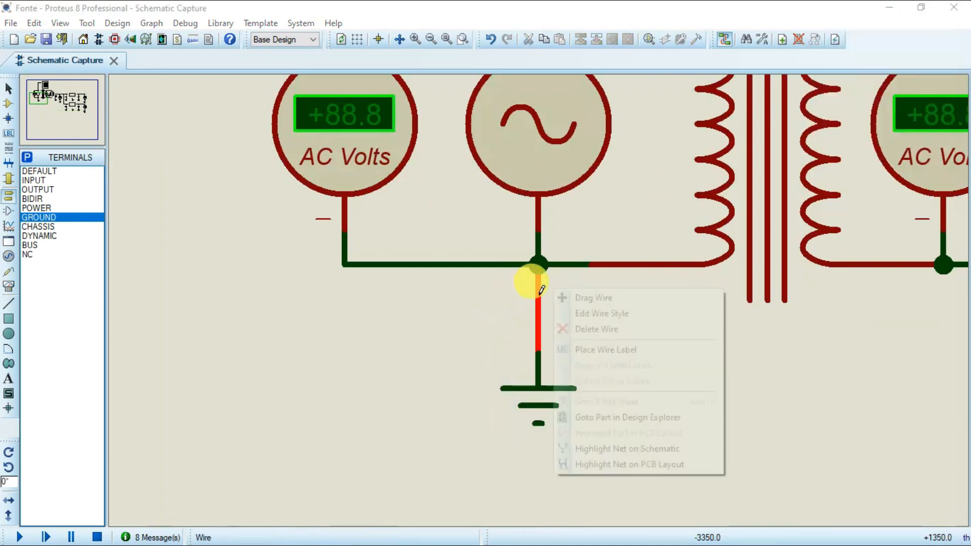
{"action": "right_click", "coordinate": [538, 293]}
{"action": "scroll", "coordinate": [539, 299], "scroll_direction": "down", "scroll_amount": 3}
{"action": "scroll", "coordinate": [814, 279], "scroll_direction": "up", "scroll_amount": 2}
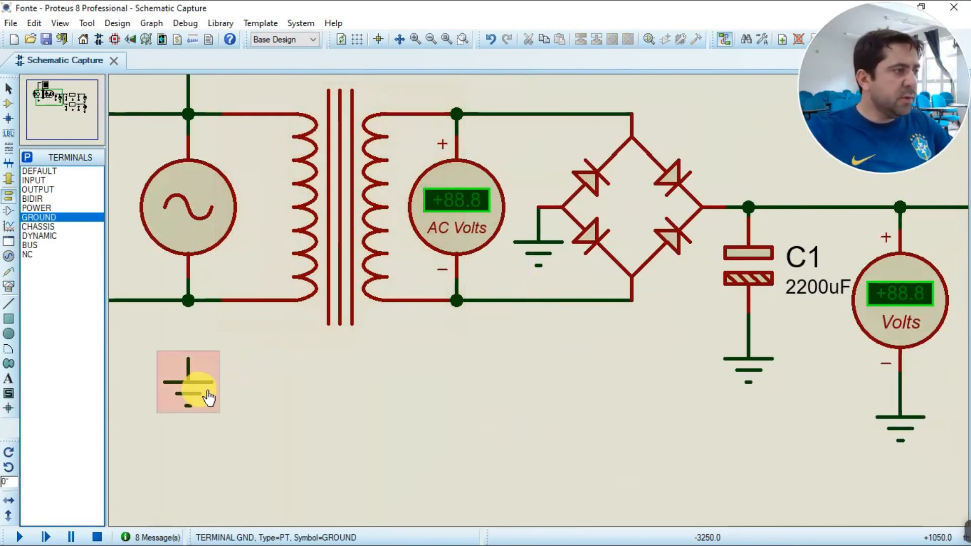
Move the detached ground terminal below the secondary-side AC voltmeter and connect it to the secondary's lower node
{"action": "left_click", "coordinate": [190, 389]}
{"action": "left_click", "coordinate": [457, 356]}
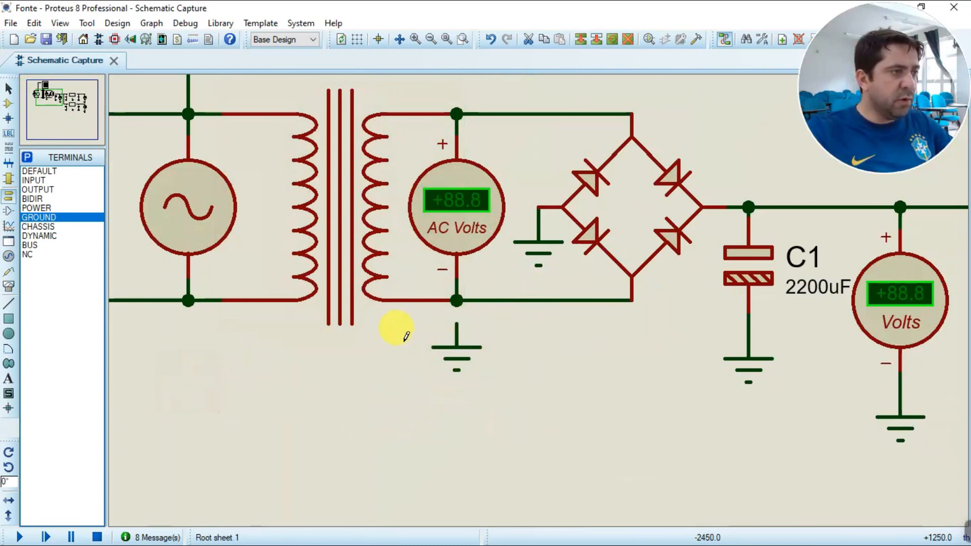
{"action": "left_click", "coordinate": [456, 324]}
{"action": "left_click", "coordinate": [456, 301]}
{"action": "scroll", "coordinate": [456, 298], "scroll_direction": "down", "scroll_amount": 2}
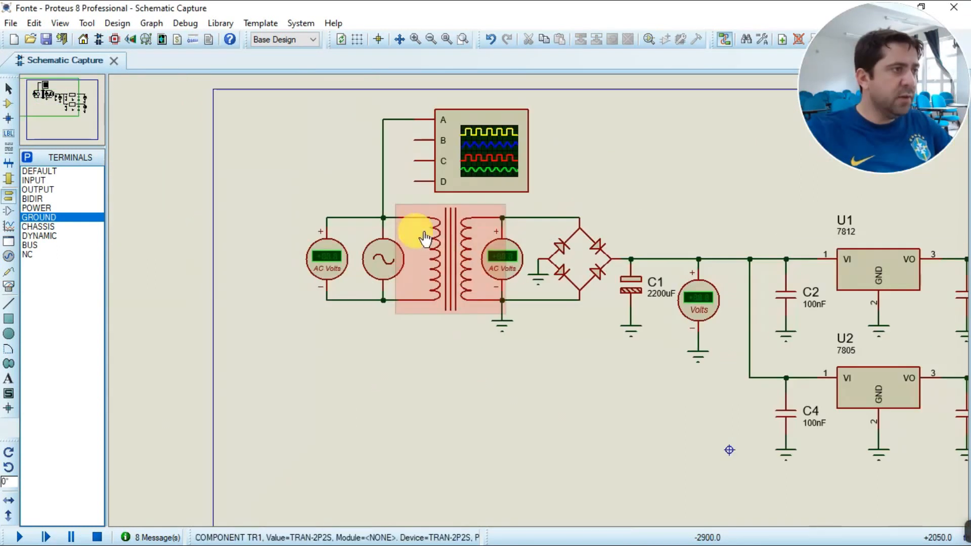
Shift the oscilloscope above the bridge, rewire channel A from the AC source to the secondary's upper node, and run the simulation
{"action": "left_click_drag", "start_coordinate": [473, 151], "coordinate": [546, 152]}
{"action": "scroll", "coordinate": [506, 169], "scroll_direction": "up", "scroll_amount": 1}
{"action": "left_click_drag", "start_coordinate": [543, 252], "coordinate": [570, 247]}
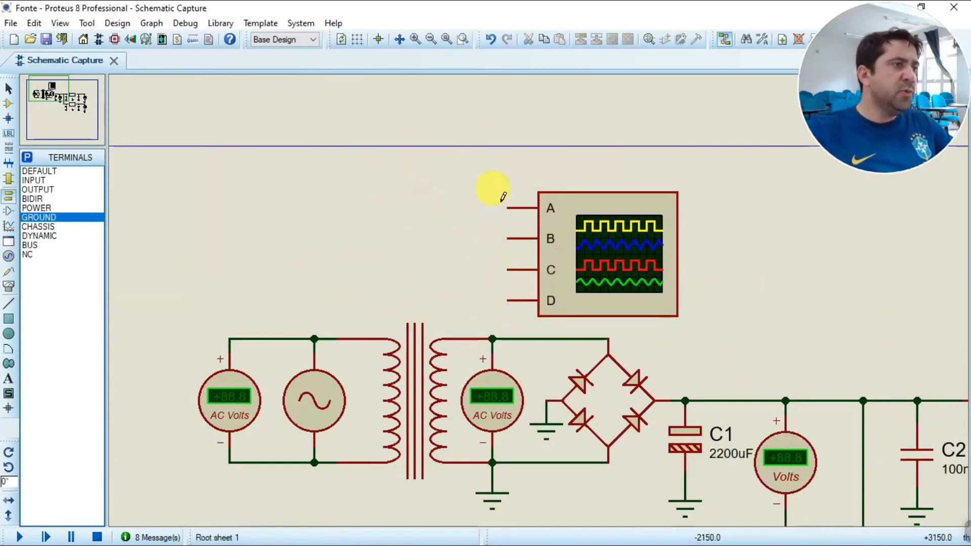
{"action": "left_click", "coordinate": [507, 207]}
{"action": "left_click", "coordinate": [491, 337]}
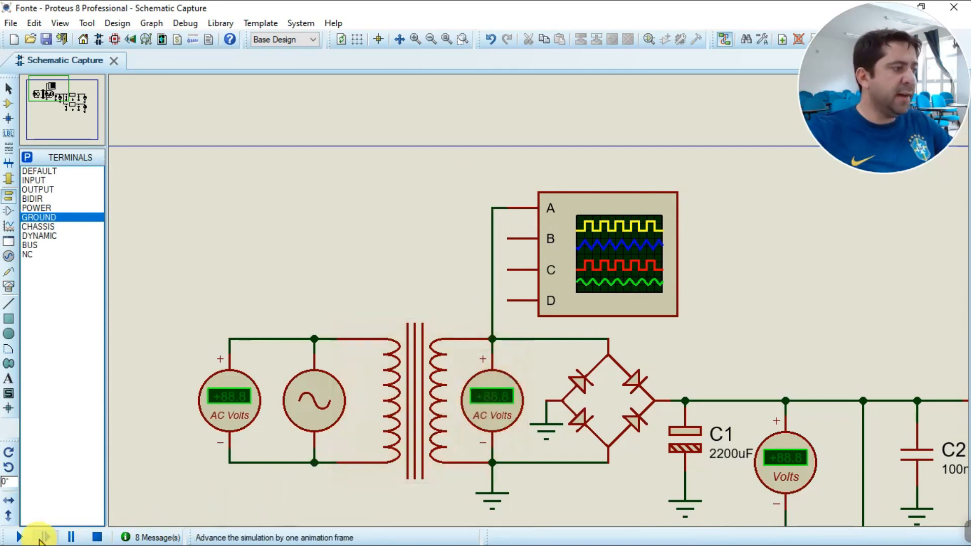
{"action": "left_click", "coordinate": [18, 538]}
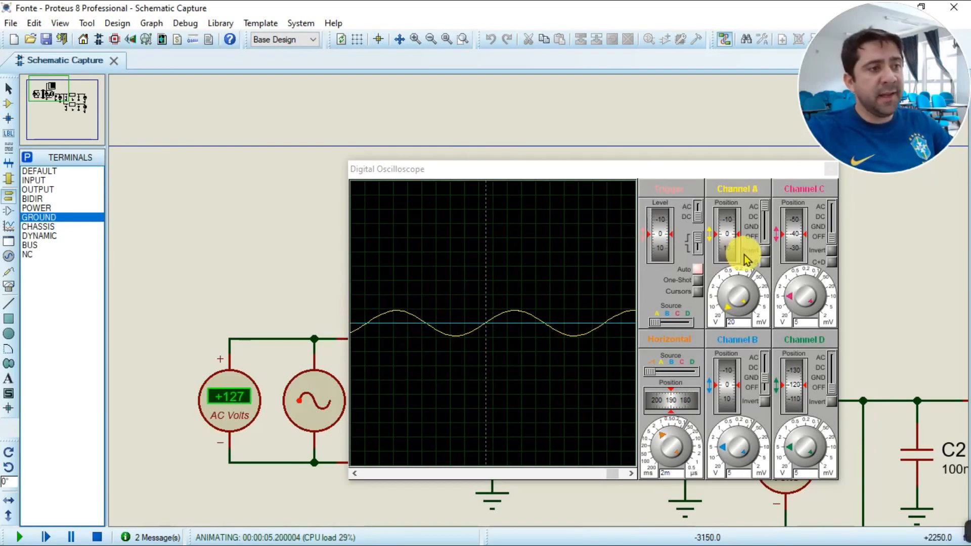
Set channel A's vertical scale to 2 V and turn on the oscilloscope cursors to examine the secondary waveform
{"action": "left_click", "coordinate": [723, 308]}
{"action": "left_click", "coordinate": [723, 302]}
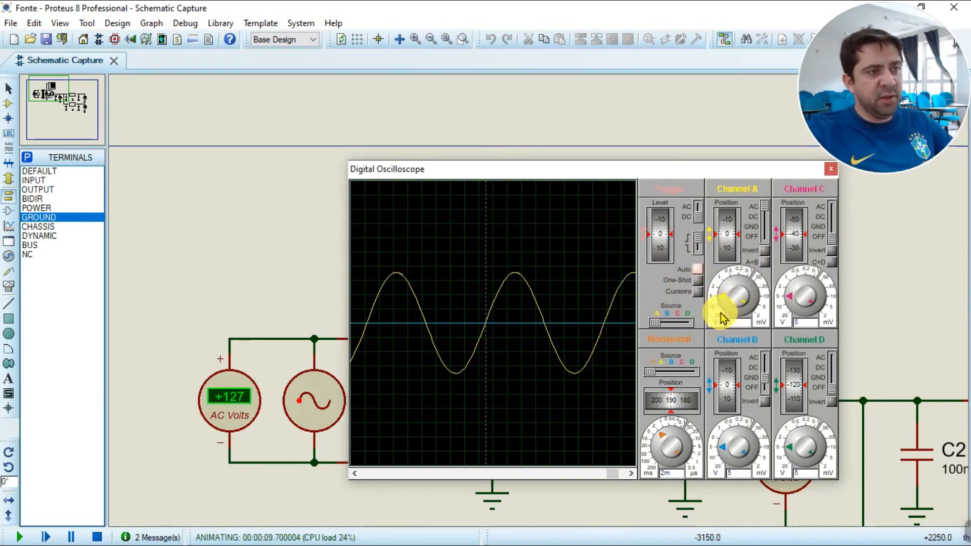
{"action": "left_click", "coordinate": [724, 293]}
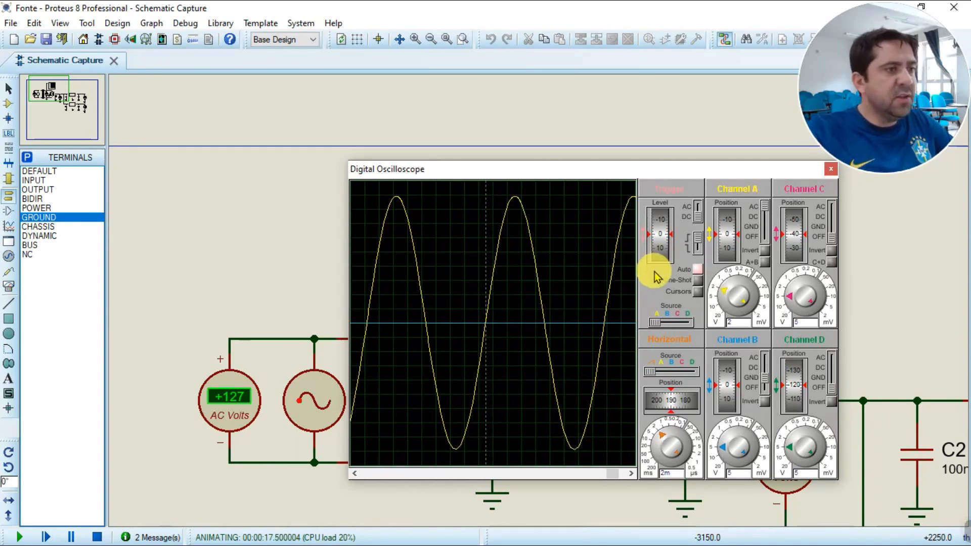
{"action": "left_click", "coordinate": [698, 291]}
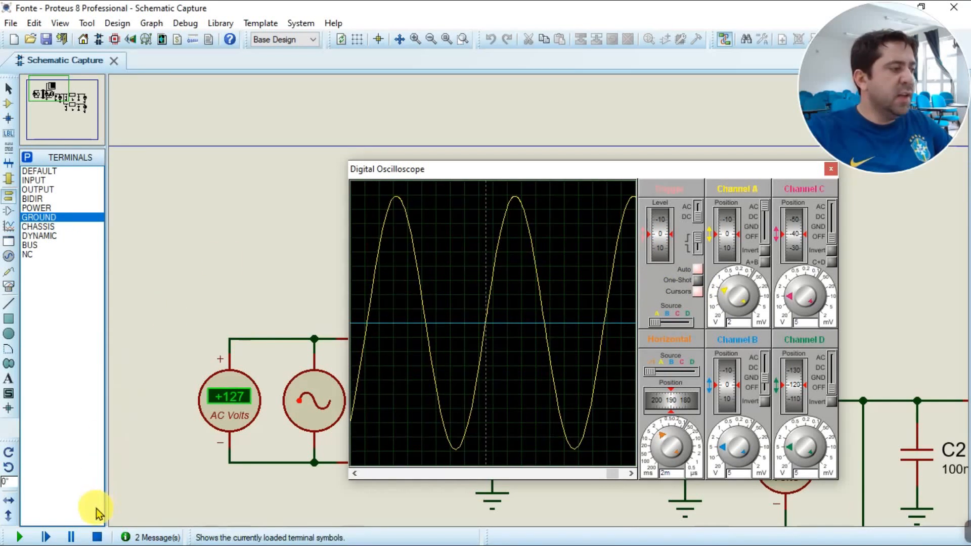
Stop the simulation, delete channel A's wire to the secondary, and move the oscilloscope above the DC voltmeter between the bridge and U1
{"action": "left_click", "coordinate": [96, 536]}
{"action": "scroll", "coordinate": [589, 317], "scroll_direction": "down", "scroll_amount": 3}
{"action": "scroll", "coordinate": [556, 298], "scroll_direction": "up", "scroll_amount": 3}
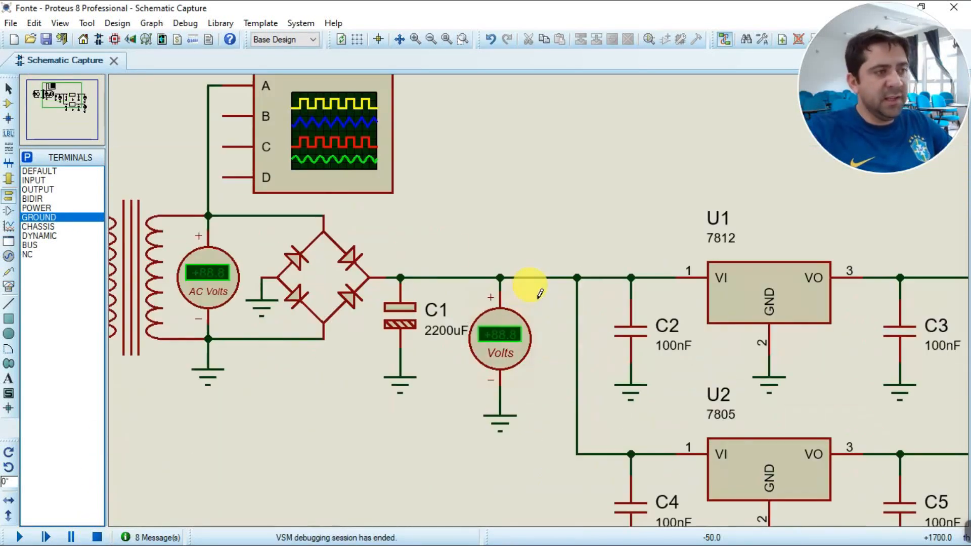
{"action": "left_click", "coordinate": [326, 165]}
{"action": "left_click_drag", "start_coordinate": [326, 165], "coordinate": [388, 165]}
{"action": "left_click", "coordinate": [184, 126]}
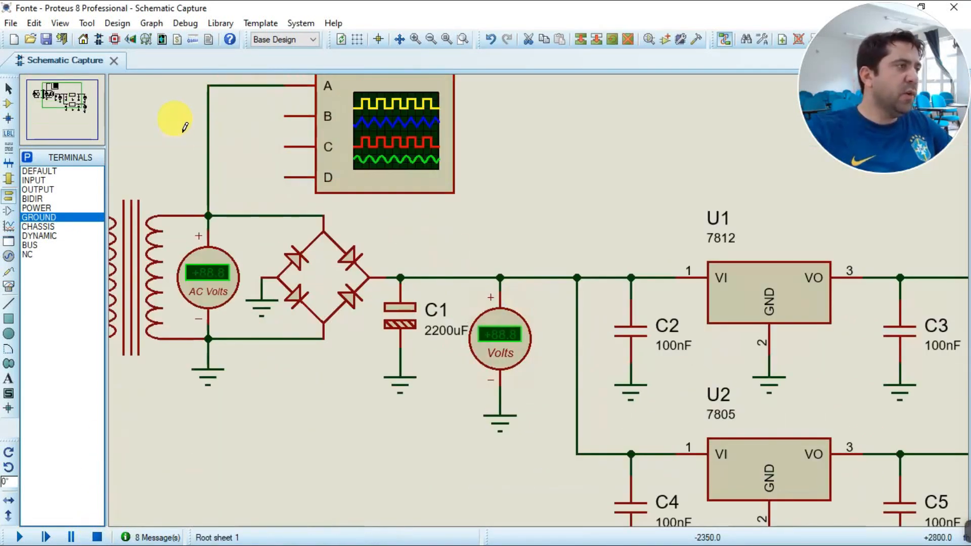
{"action": "right_click", "coordinate": [208, 125]}
{"action": "right_click", "coordinate": [208, 126]}
{"action": "left_click_drag", "start_coordinate": [379, 108], "coordinate": [579, 121]}
Wire oscilloscope channel A to the bridge output at C1's upper node and straighten the wire's vertical run
{"action": "left_click", "coordinate": [490, 145]}
{"action": "left_click", "coordinate": [500, 100]}
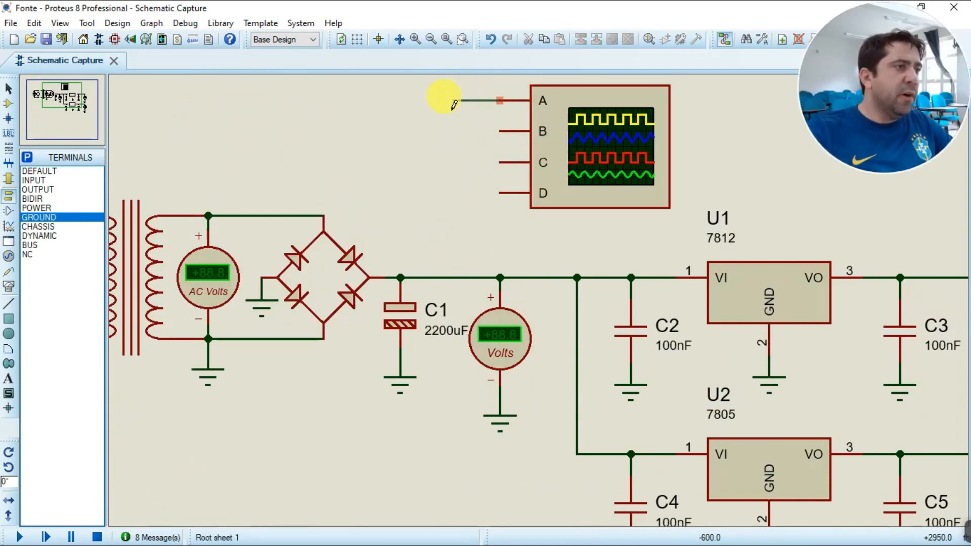
{"action": "left_click", "coordinate": [399, 273]}
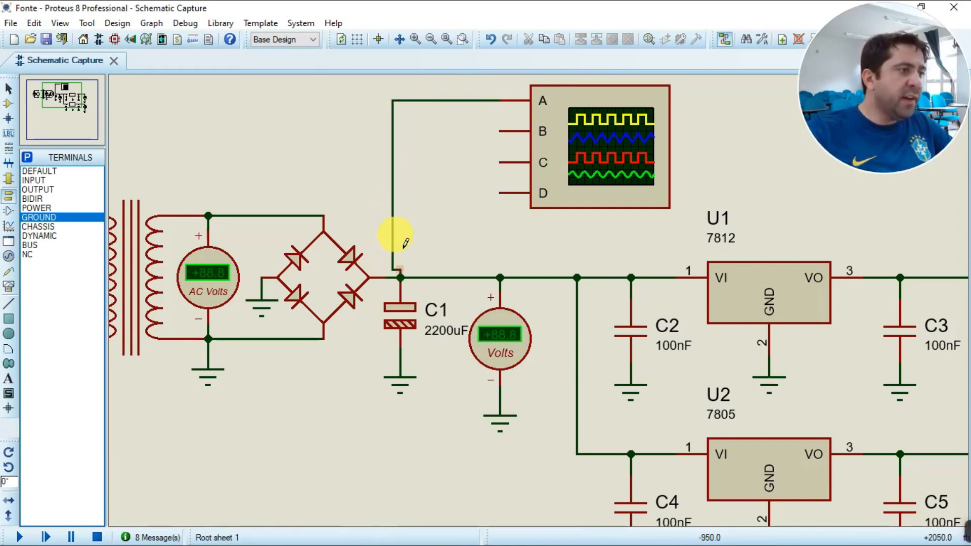
{"action": "right_click", "coordinate": [395, 221]}
{"action": "left_click", "coordinate": [404, 225]}
{"action": "left_click", "coordinate": [399, 226]}
{"action": "left_click", "coordinate": [439, 215]}
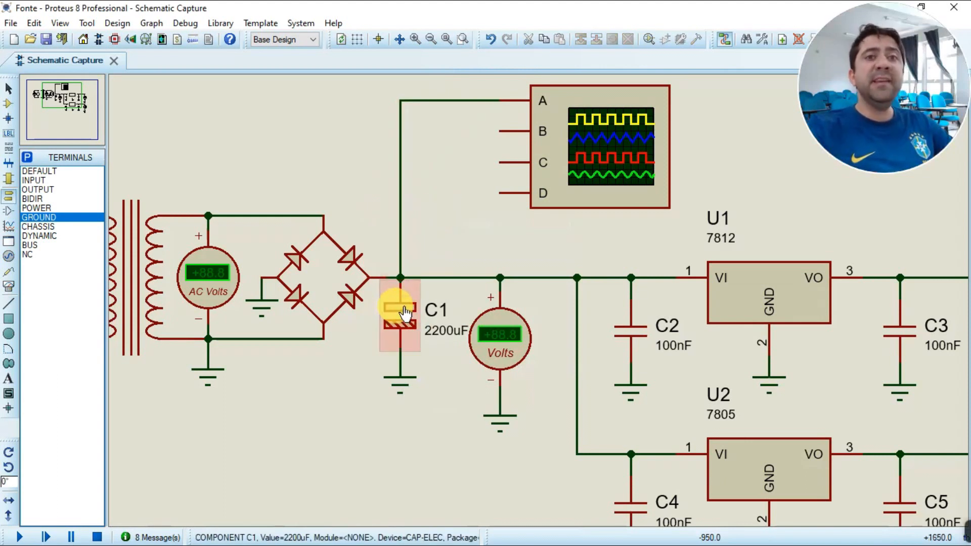
Run the simulation, move the oscilloscope window clear of the bridge, and set channel A's scale to 0.5 V
{"action": "left_click", "coordinate": [19, 537]}
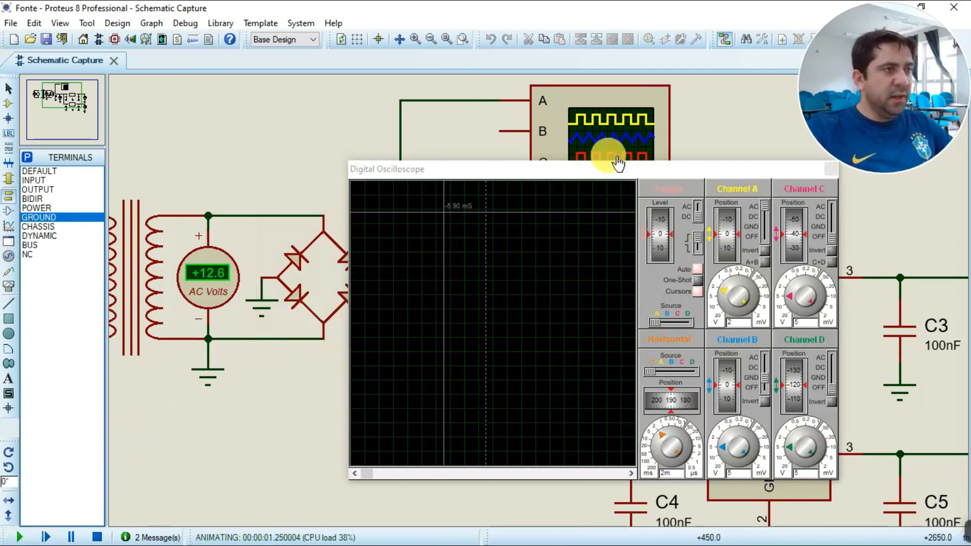
{"action": "left_click_drag", "start_coordinate": [581, 176], "coordinate": [671, 303]}
{"action": "left_click_drag", "start_coordinate": [614, 194], "coordinate": [601, 184]}
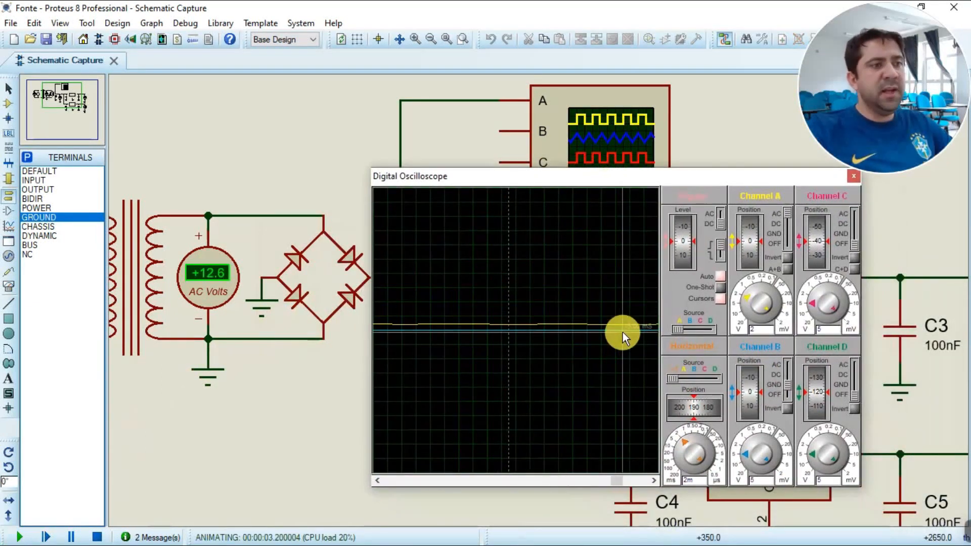
{"action": "left_click_drag", "start_coordinate": [749, 290], "coordinate": [754, 285]}
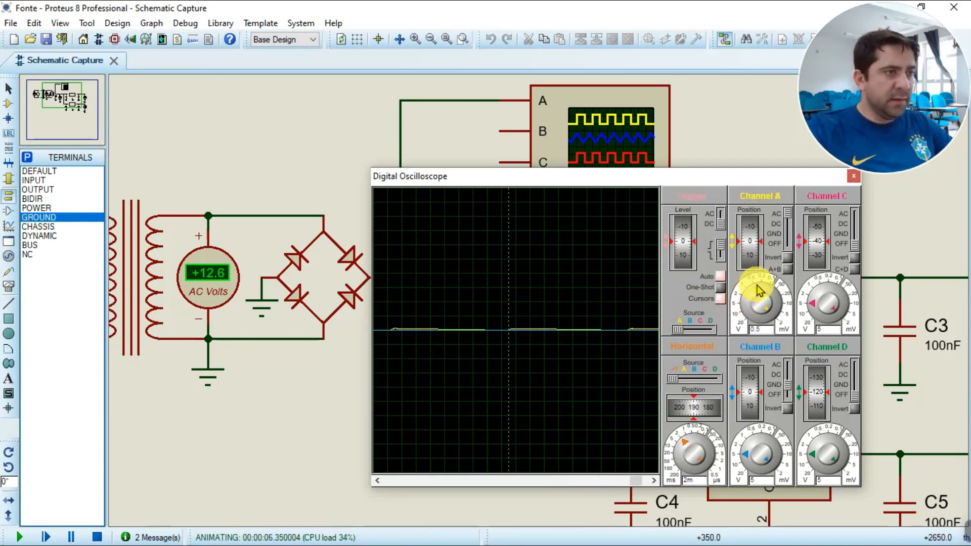
{"action": "left_click_drag", "start_coordinate": [548, 177], "coordinate": [497, 188]}
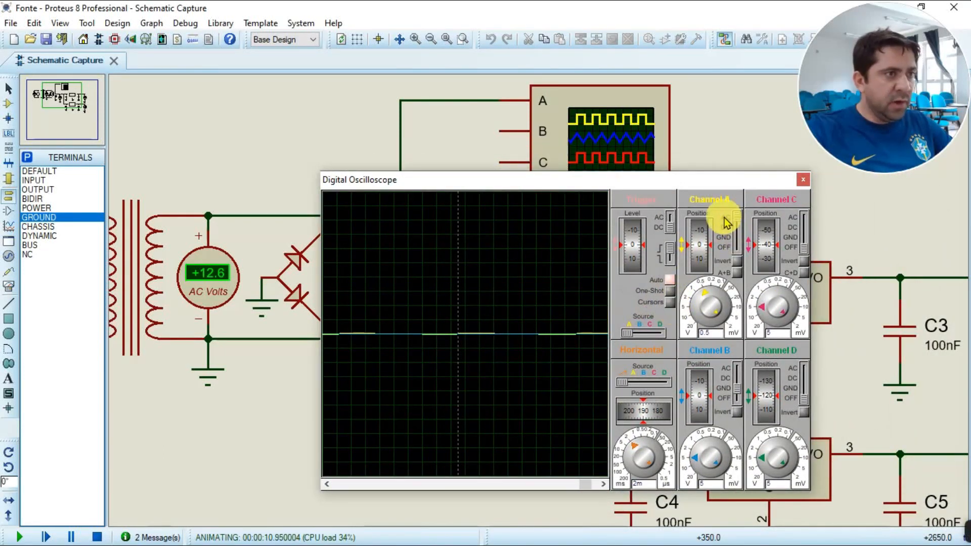
Switch channel A to DC coupling with a 2 V scale and set the horizontal scale to 50 ms
{"action": "left_click", "coordinate": [738, 229]}
{"action": "left_click", "coordinate": [698, 298]}
{"action": "left_click", "coordinate": [694, 305]}
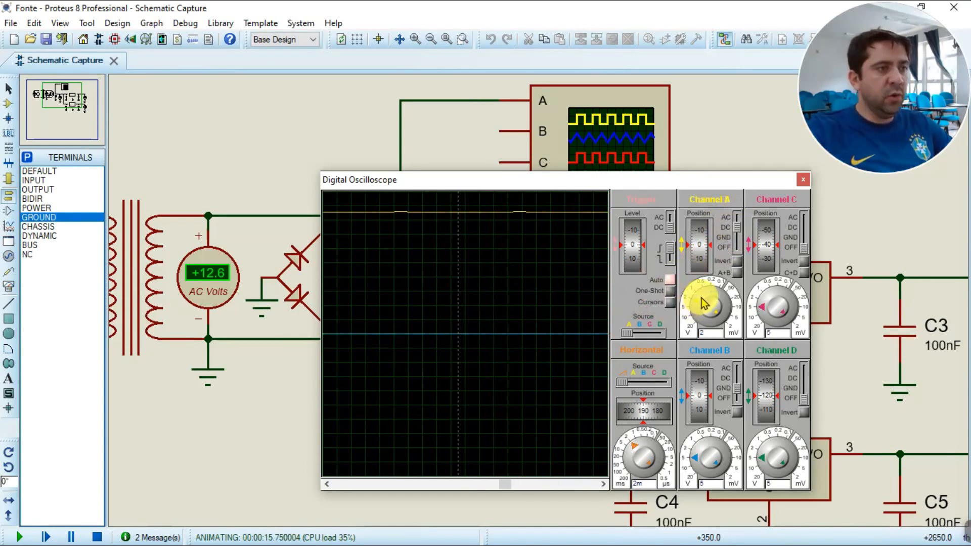
{"action": "left_click_drag", "start_coordinate": [532, 186], "coordinate": [659, 193]}
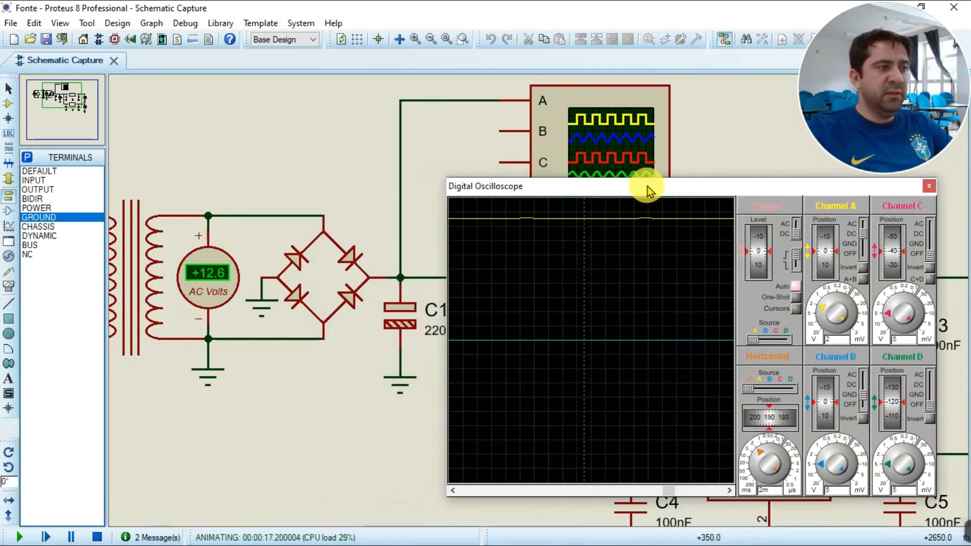
{"action": "left_click_drag", "start_coordinate": [760, 453], "coordinate": [752, 469]}
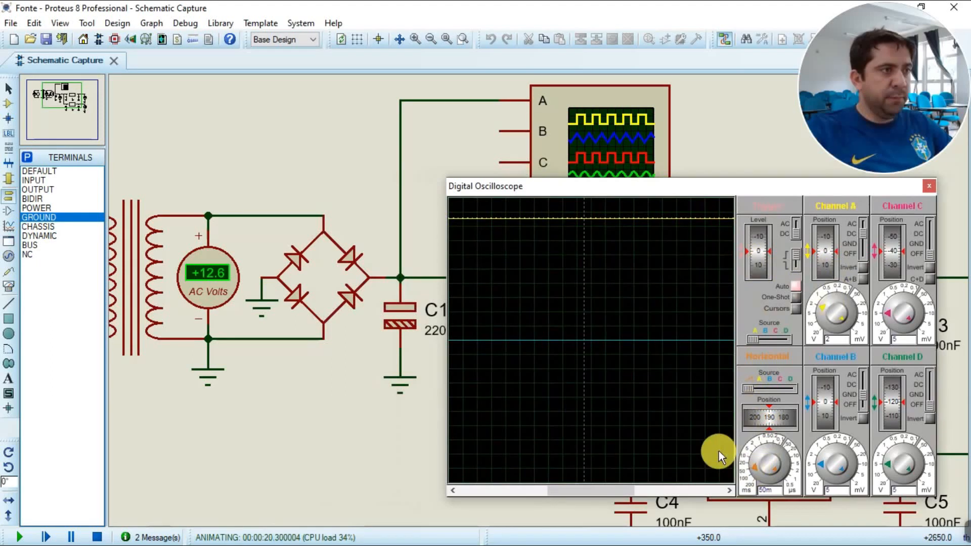
Use the oscilloscope cursors to compare the filtered voltage at C1 with the DC voltmeter's reading, and stop the simulation
{"action": "left_click_drag", "start_coordinate": [654, 189], "coordinate": [751, 195]}
{"action": "left_click_drag", "start_coordinate": [675, 194], "coordinate": [653, 193]}
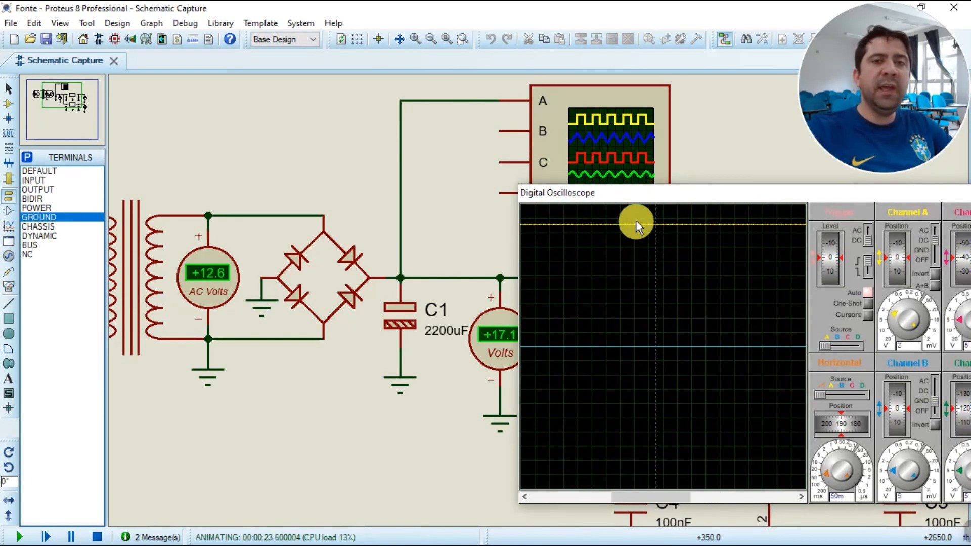
{"action": "left_click_drag", "start_coordinate": [680, 193], "coordinate": [593, 201]}
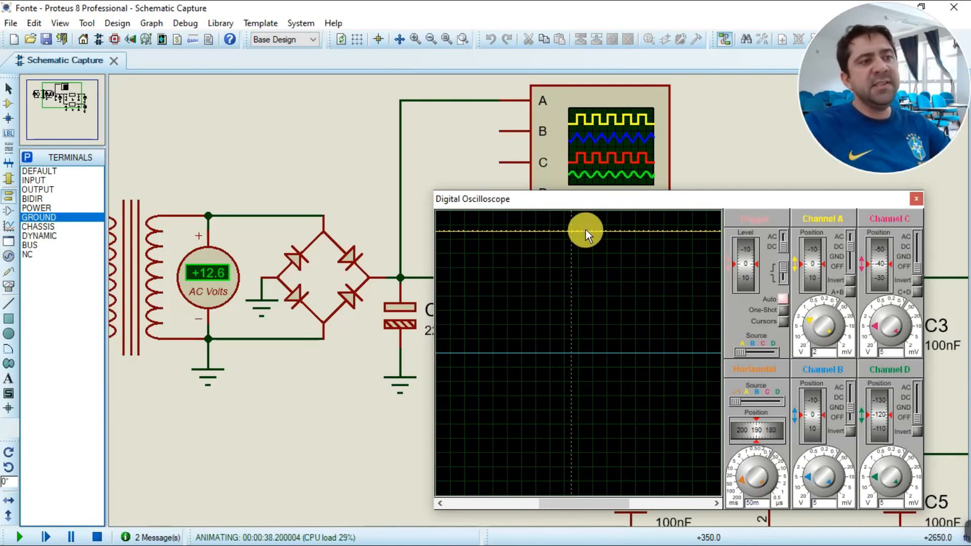
{"action": "left_click", "coordinate": [781, 322]}
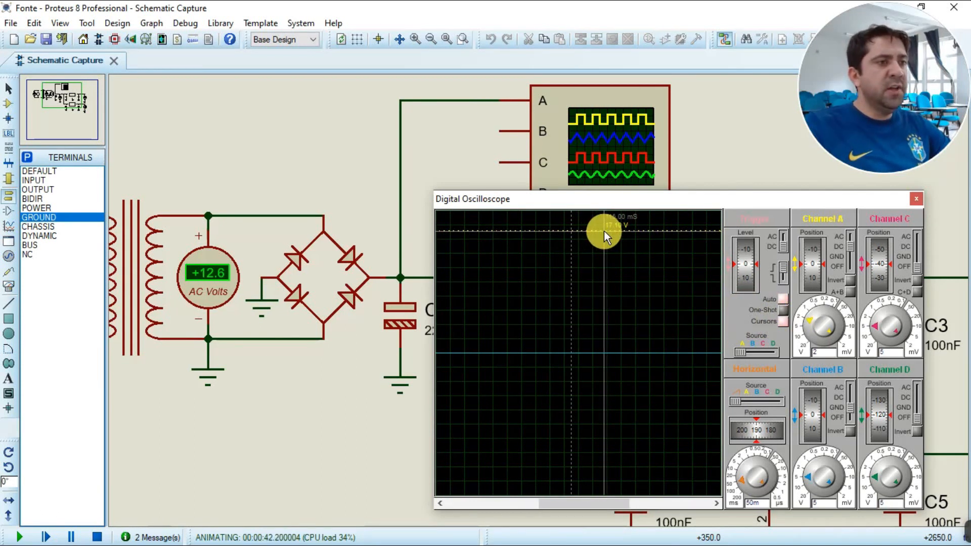
{"action": "left_click_drag", "start_coordinate": [671, 204], "coordinate": [501, 461]}
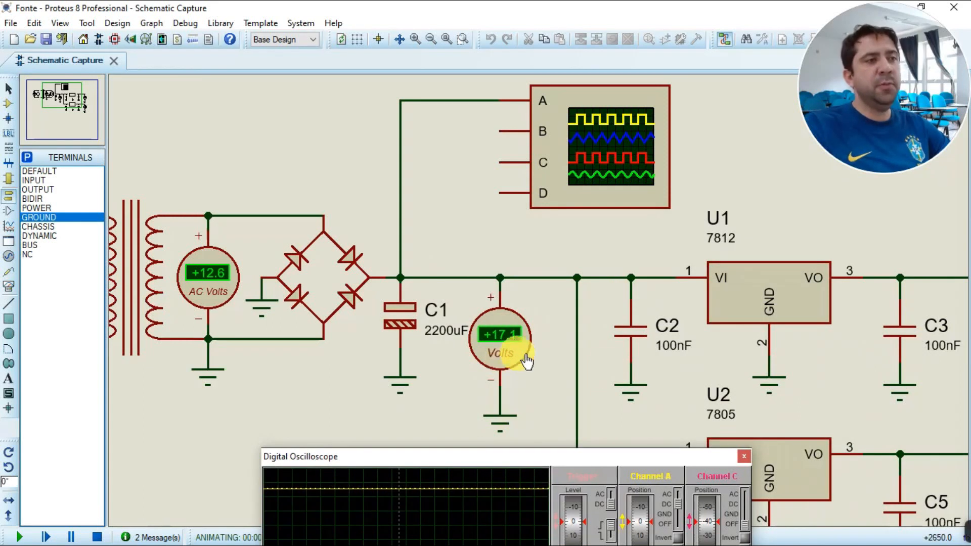
{"action": "left_click_drag", "start_coordinate": [580, 468], "coordinate": [701, 205]}
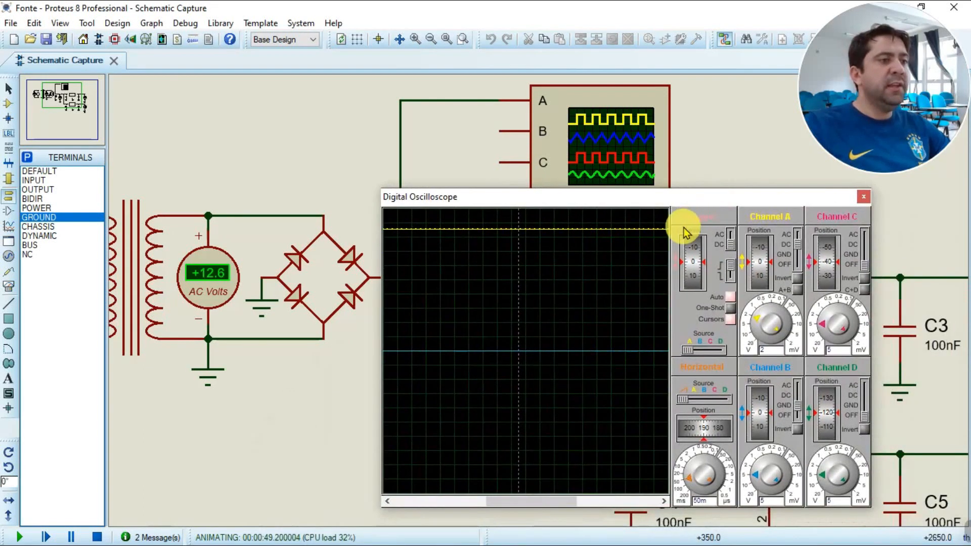
{"action": "left_click", "coordinate": [97, 538]}
Examine the 7812 and 7805 regulator stages with their capacitors, grounds and output voltmeters, and the complete schematic
{"action": "scroll", "coordinate": [650, 310], "scroll_direction": "down", "scroll_amount": 2}
{"action": "scroll", "coordinate": [617, 288], "scroll_direction": "up", "scroll_amount": 3}
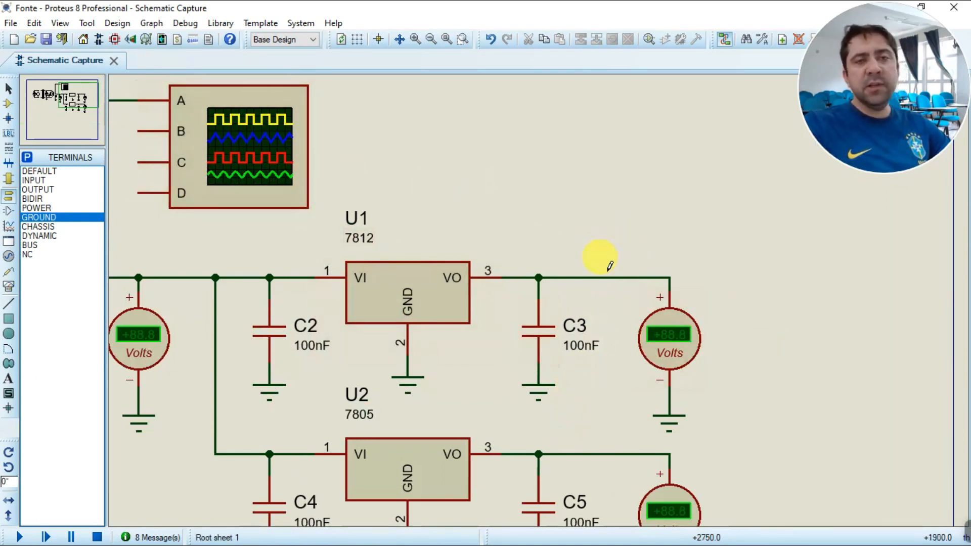
{"action": "scroll", "coordinate": [601, 266], "scroll_direction": "down", "scroll_amount": 3}
{"action": "scroll", "coordinate": [636, 223], "scroll_direction": "up", "scroll_amount": 4}
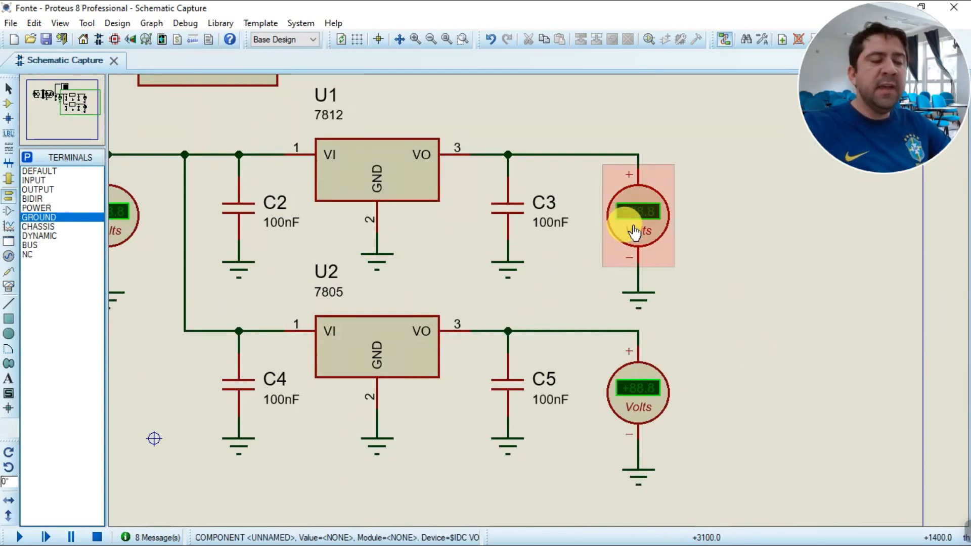
{"action": "scroll", "coordinate": [574, 264], "scroll_direction": "down", "scroll_amount": 4}
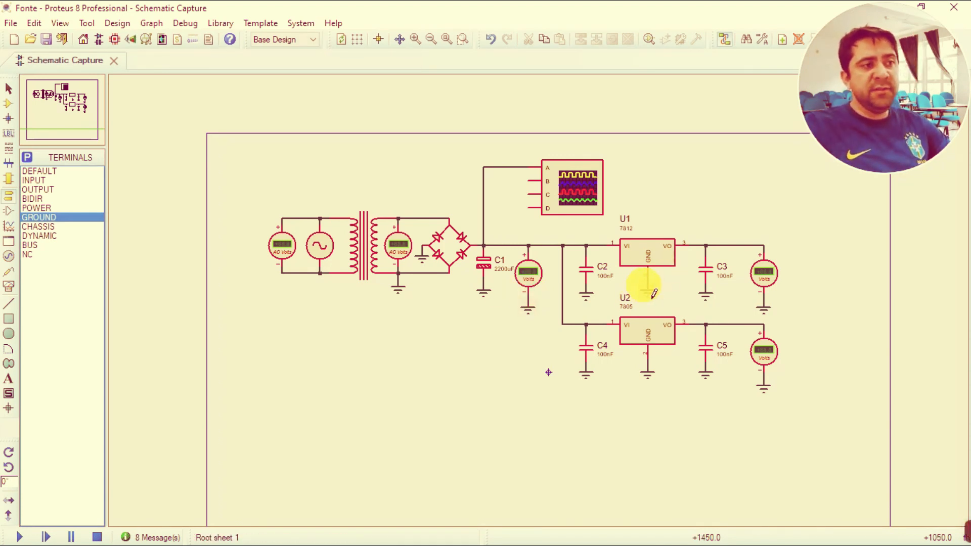
{"action": "scroll", "coordinate": [647, 265], "scroll_direction": "up", "scroll_amount": 3}
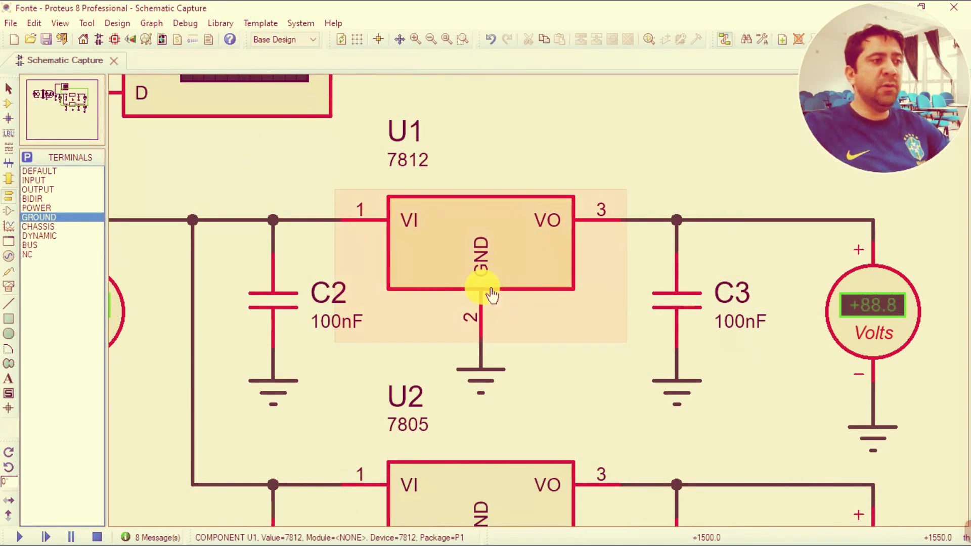
{"action": "scroll", "coordinate": [492, 275], "scroll_direction": "down", "scroll_amount": 3}
{"action": "scroll", "coordinate": [505, 321], "scroll_direction": "up", "scroll_amount": 1}
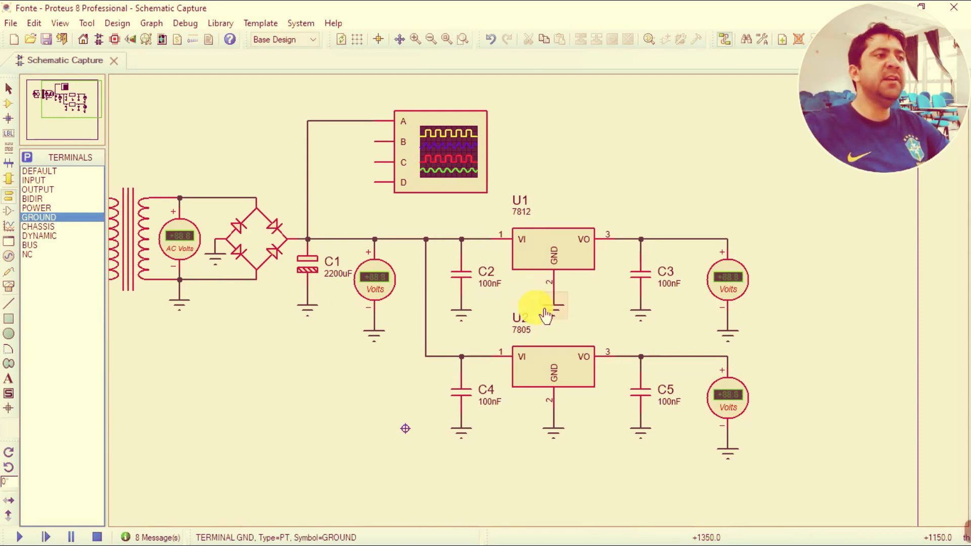
{"action": "scroll", "coordinate": [545, 314], "scroll_direction": "down", "scroll_amount": 2}
{"action": "scroll", "coordinate": [444, 290], "scroll_direction": "up", "scroll_amount": 2}
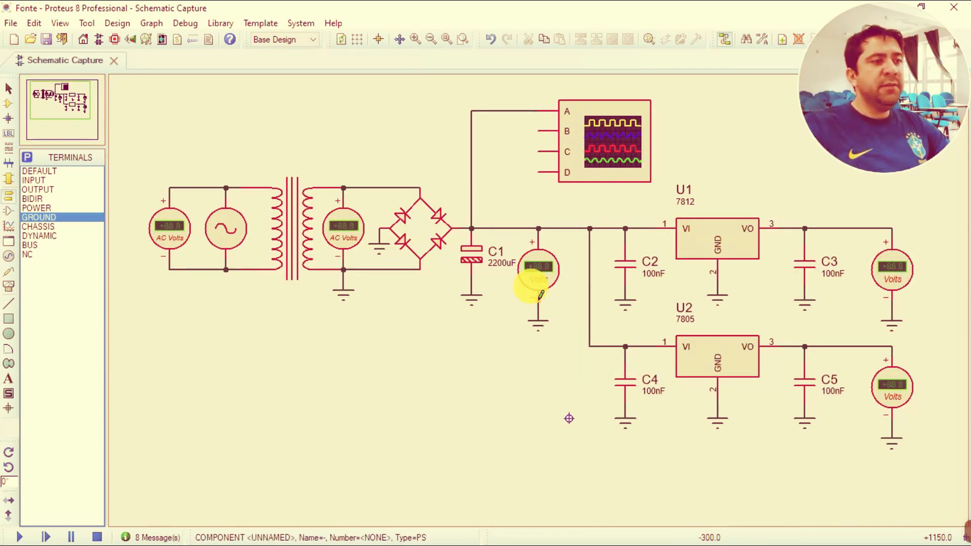